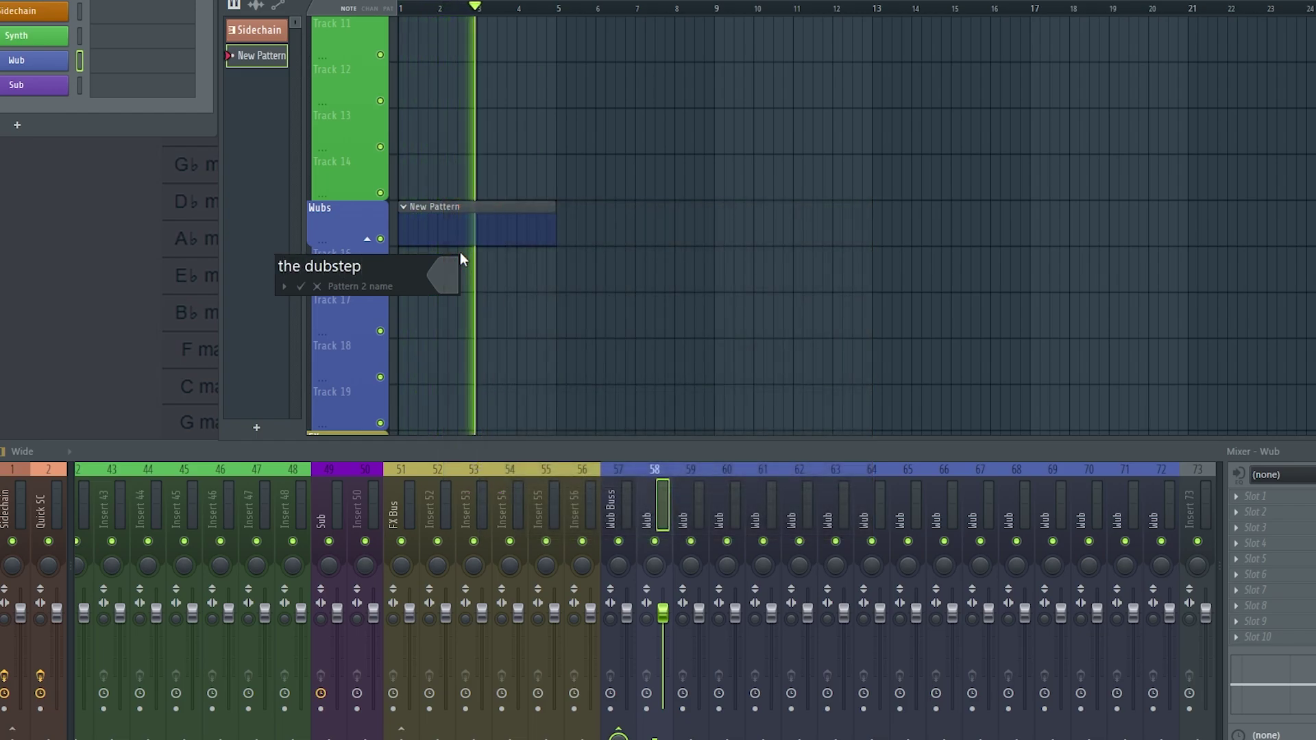
# - Name the new pattern "the dubstep"
pyautogui.press('Return')
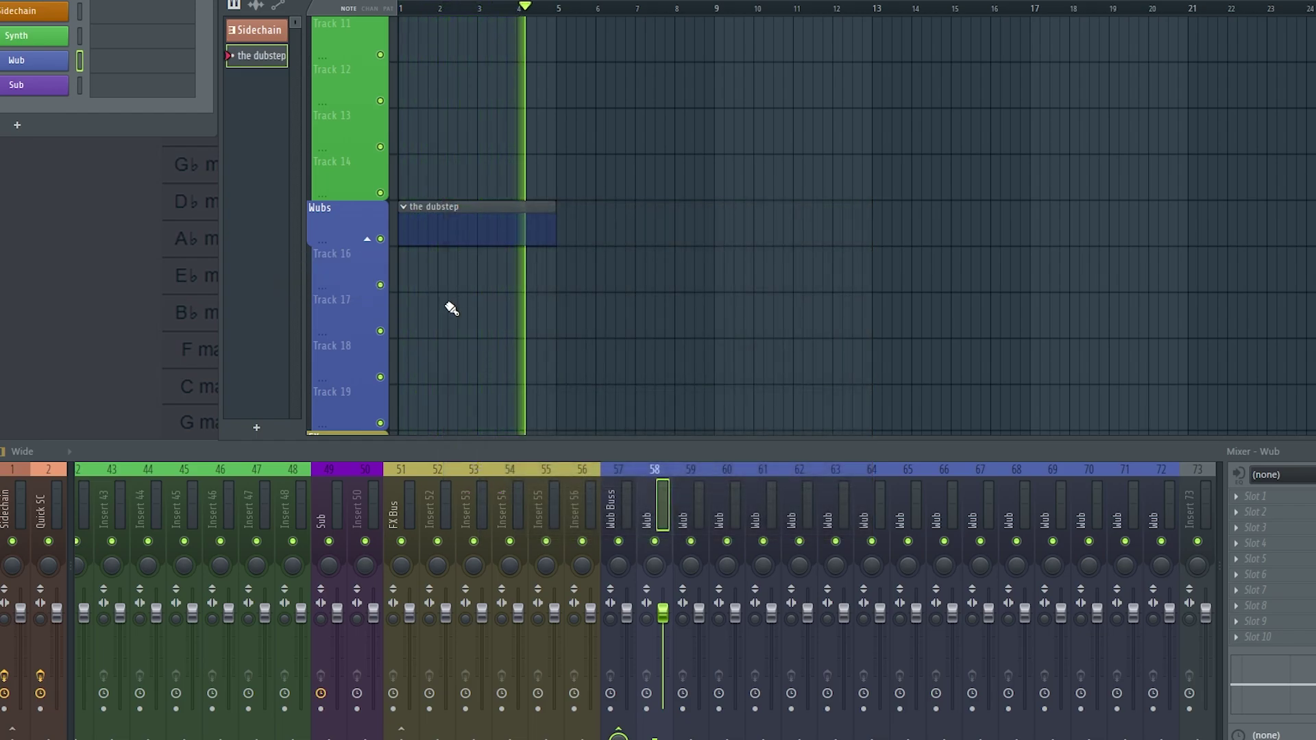
pyautogui.scroll(2, 456, 302)
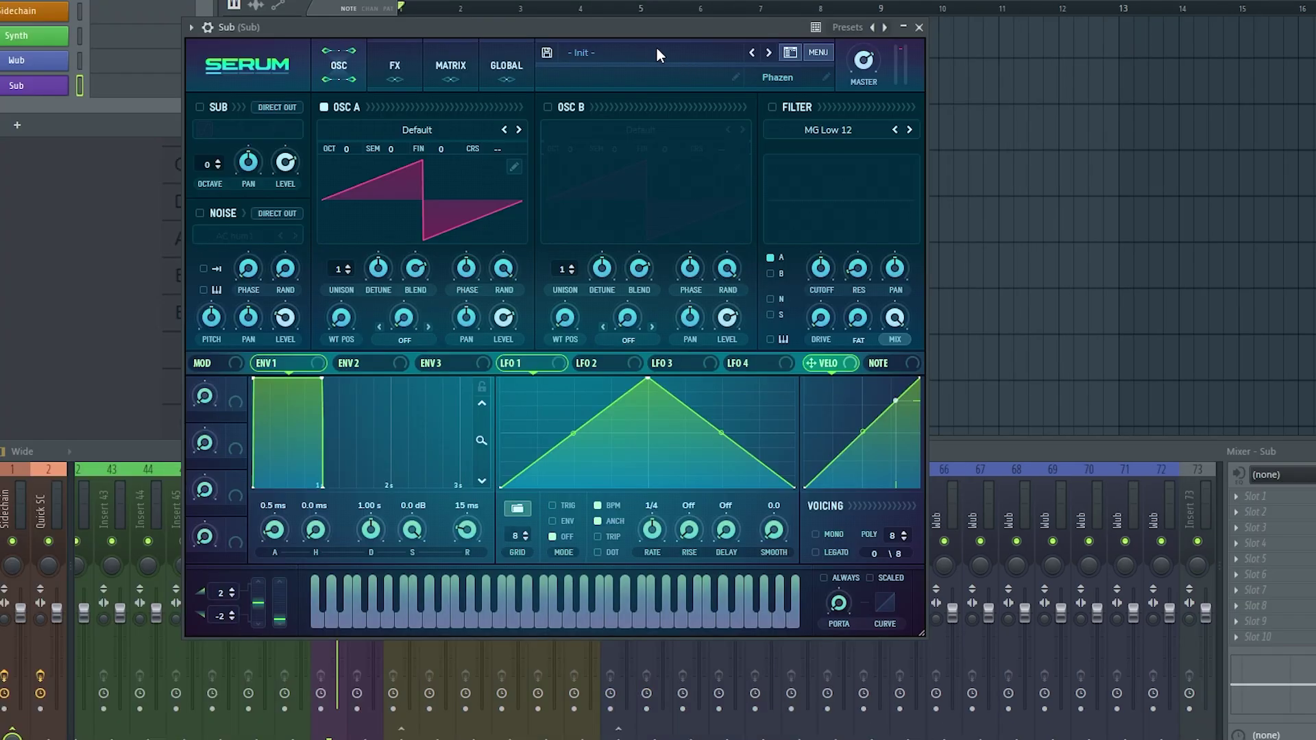
# - Load the BS Ultra Sub [NASKO] preset from the Sub category into the Sub channel's Serum and close the plugin
pyautogui.click(656, 49)
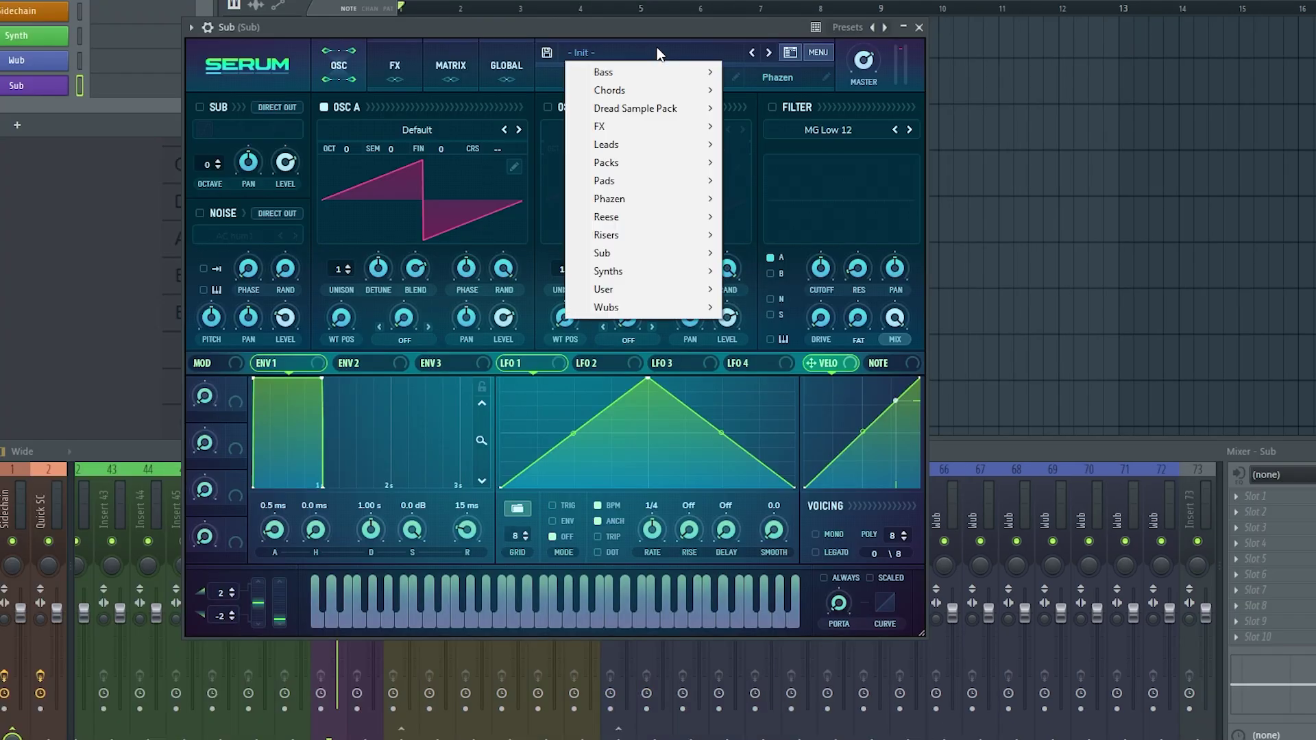
pyautogui.moveTo(658, 266)
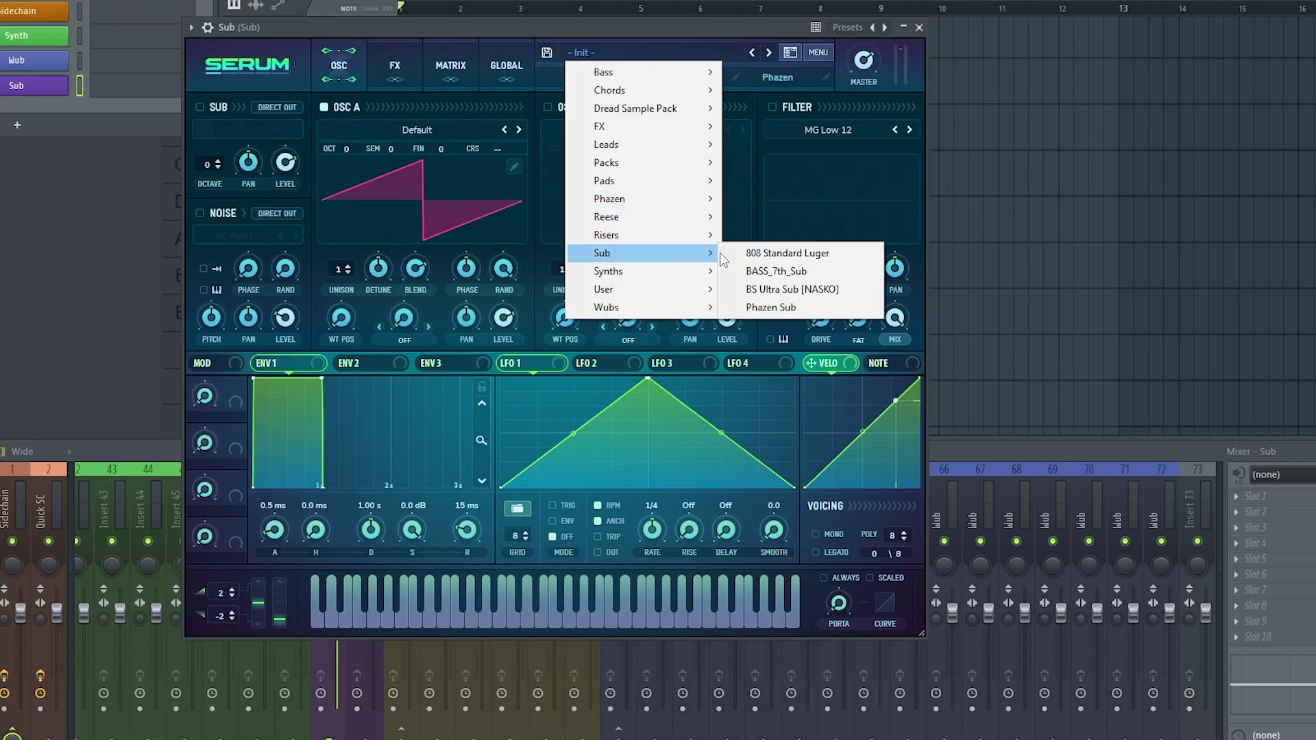
pyautogui.click(782, 290)
pyautogui.moveTo(570, 26); pyautogui.dragTo(607, 45)
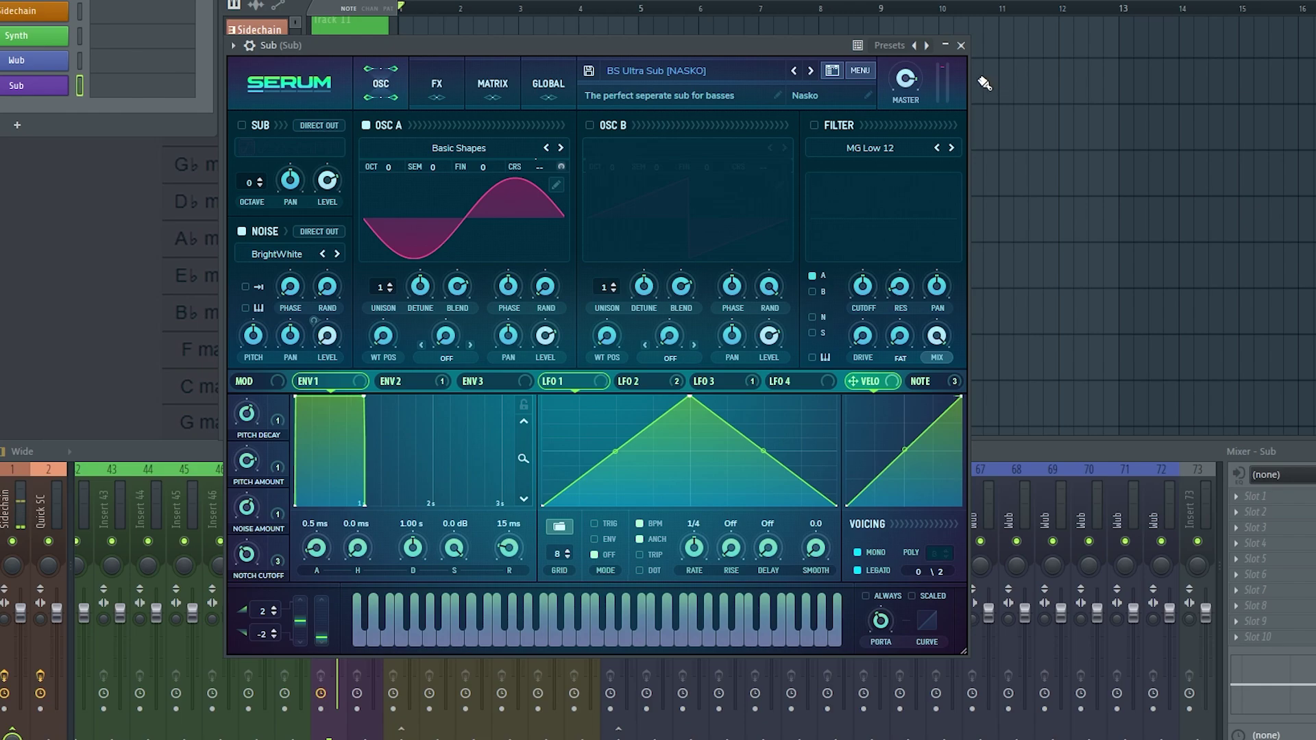
pyautogui.click(961, 46)
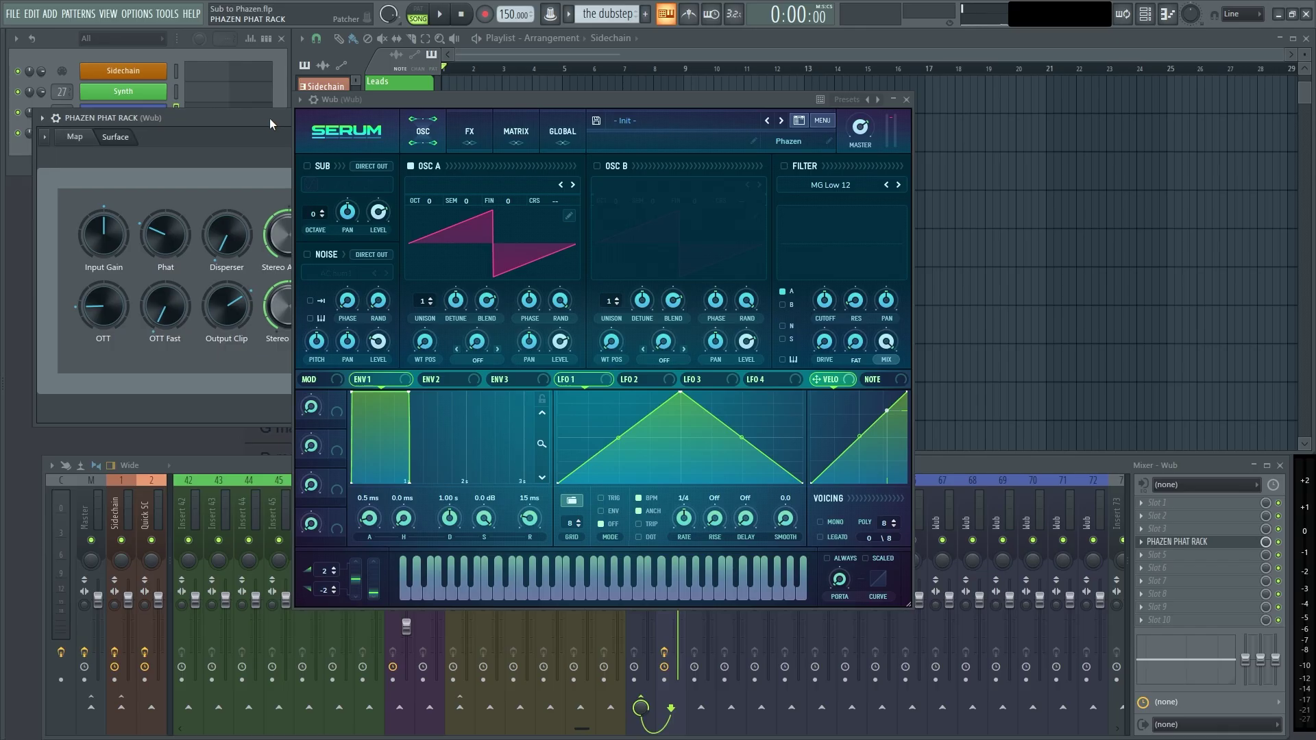
# - Enable the Sub oscillator in the Wub channel's Serum, set its octave to -2, and audition the sound
pyautogui.click(269, 118)
pyautogui.moveTo(319, 96); pyautogui.dragTo(346, 110)
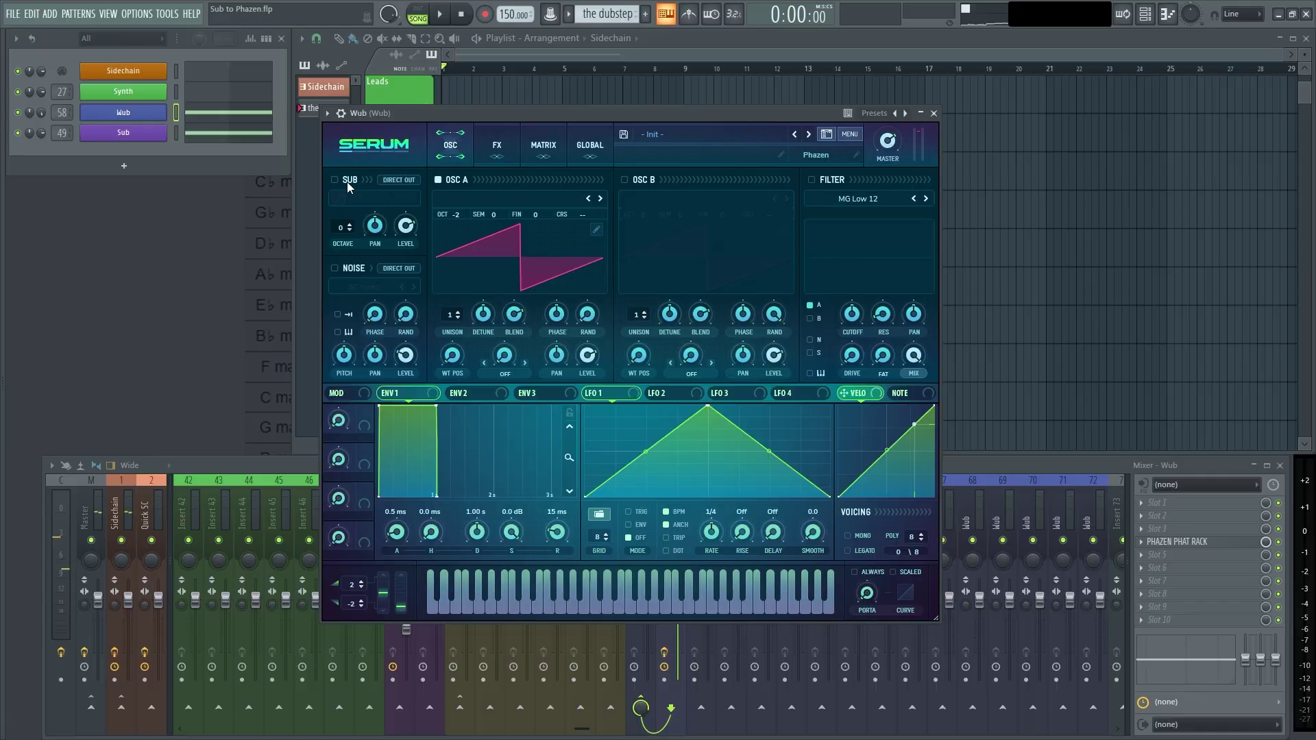
pyautogui.click(346, 182)
pyautogui.press('space')
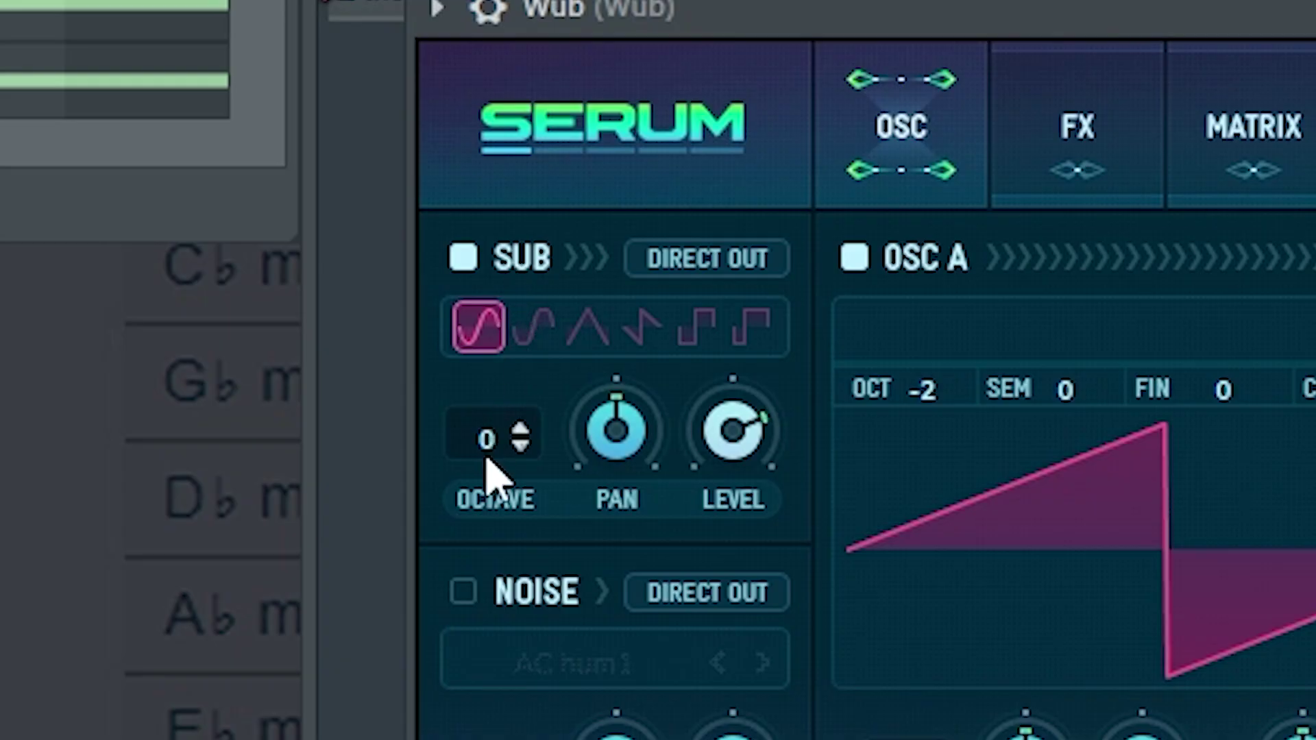
pyautogui.click(348, 231)
pyautogui.click(348, 232)
pyautogui.press('space')
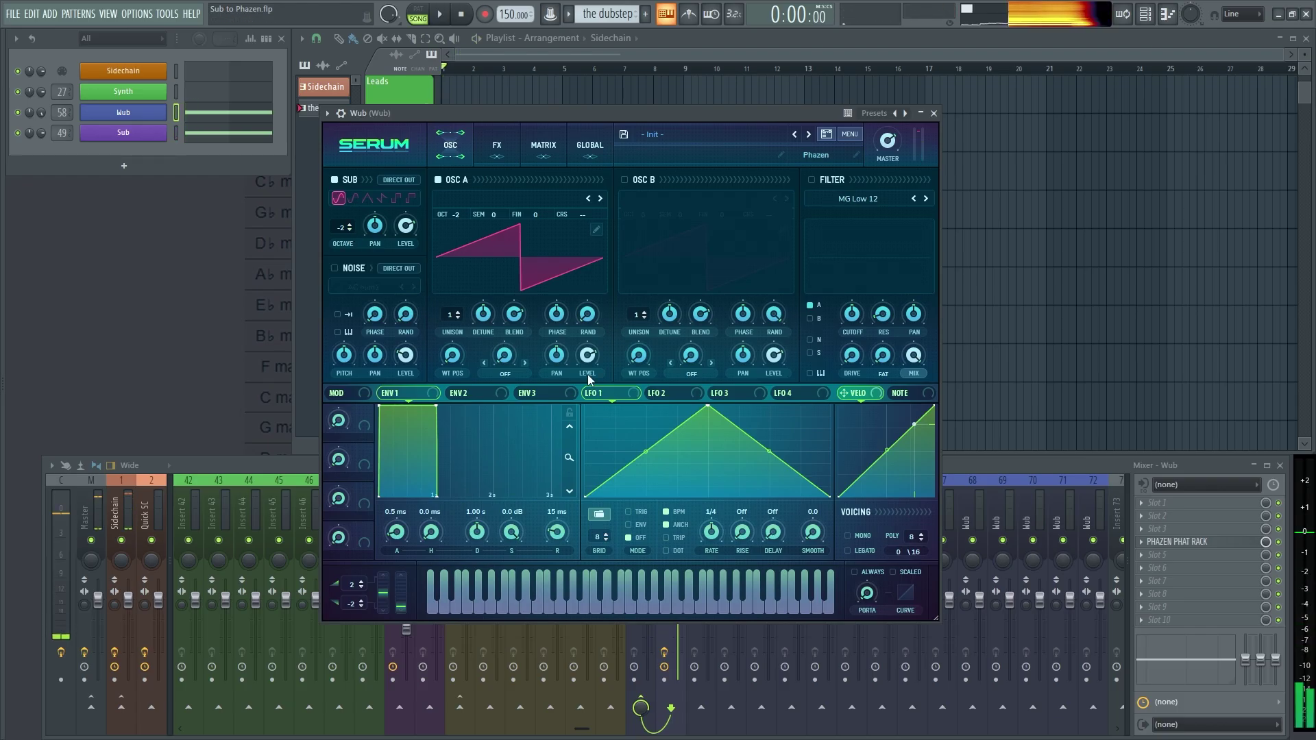
# - Load the razorform 1 wavetable from the glork tables 1 ROBOT folder into oscillator A and audition it
pyautogui.click(452, 199)
pyautogui.moveTo(521, 274)
pyautogui.moveTo(671, 354)
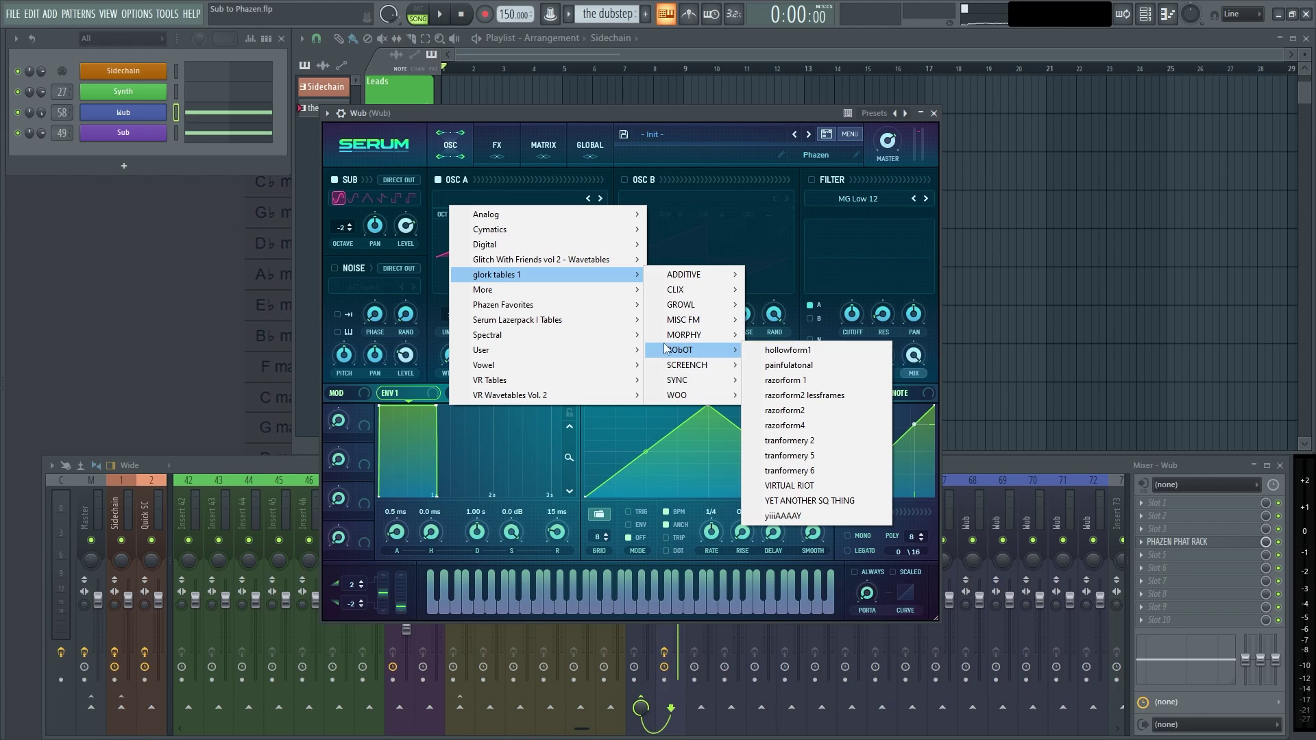
pyautogui.click(784, 380)
pyautogui.press('space')
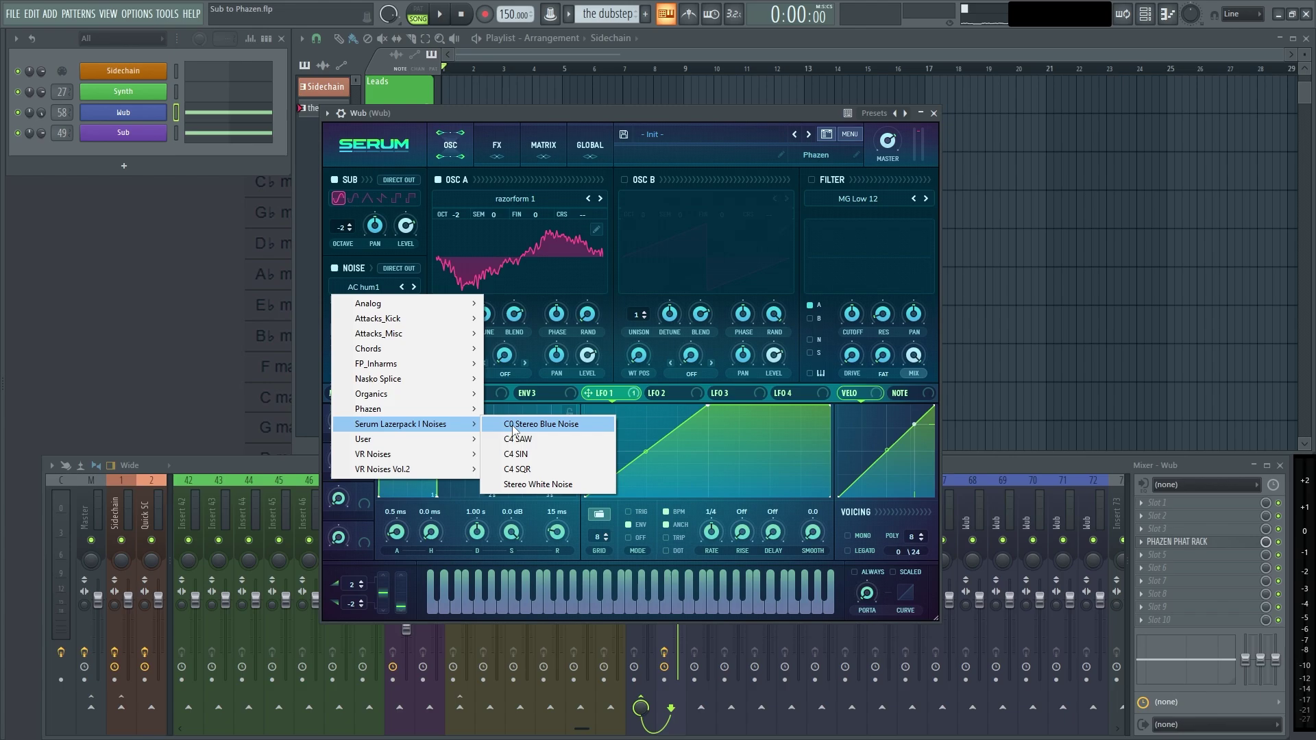
# - Load the C0 Stereo Blue Noise sample into Serum's noise oscillator and toggle playback to check the sound
pyautogui.click(542, 584)
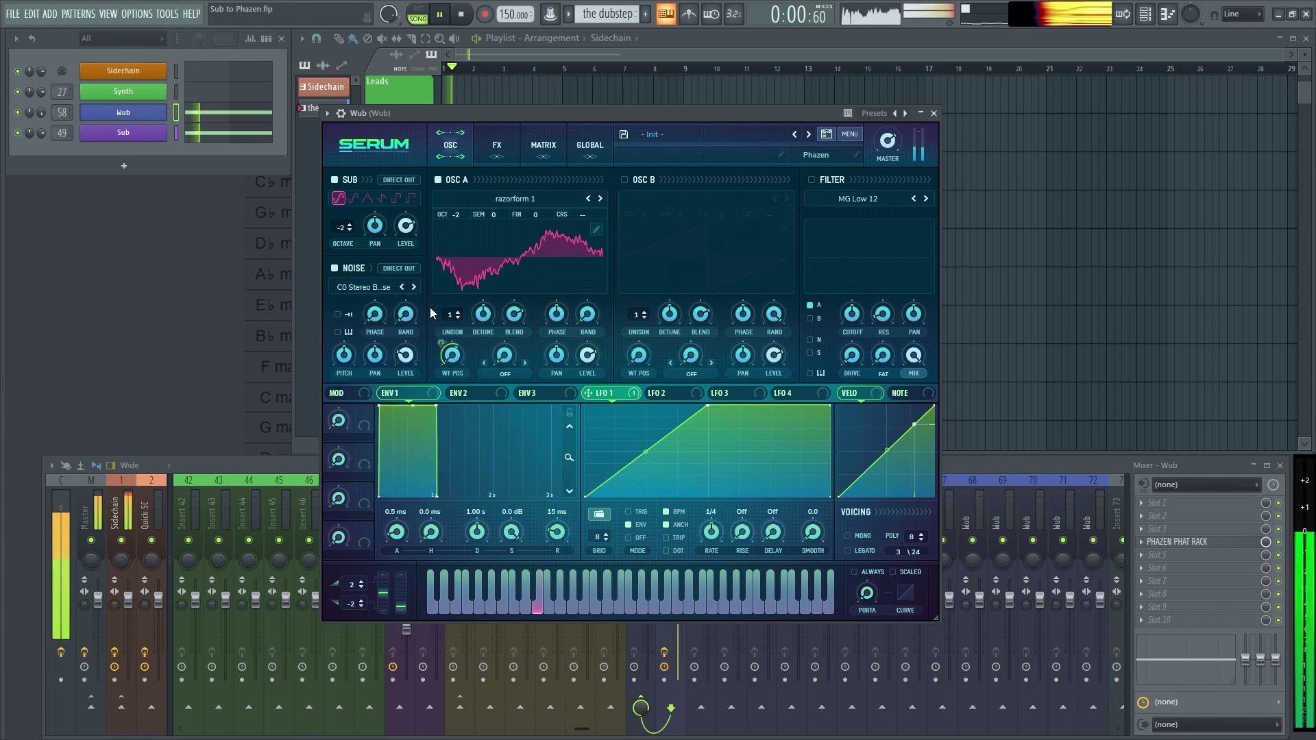
pyautogui.press('space')
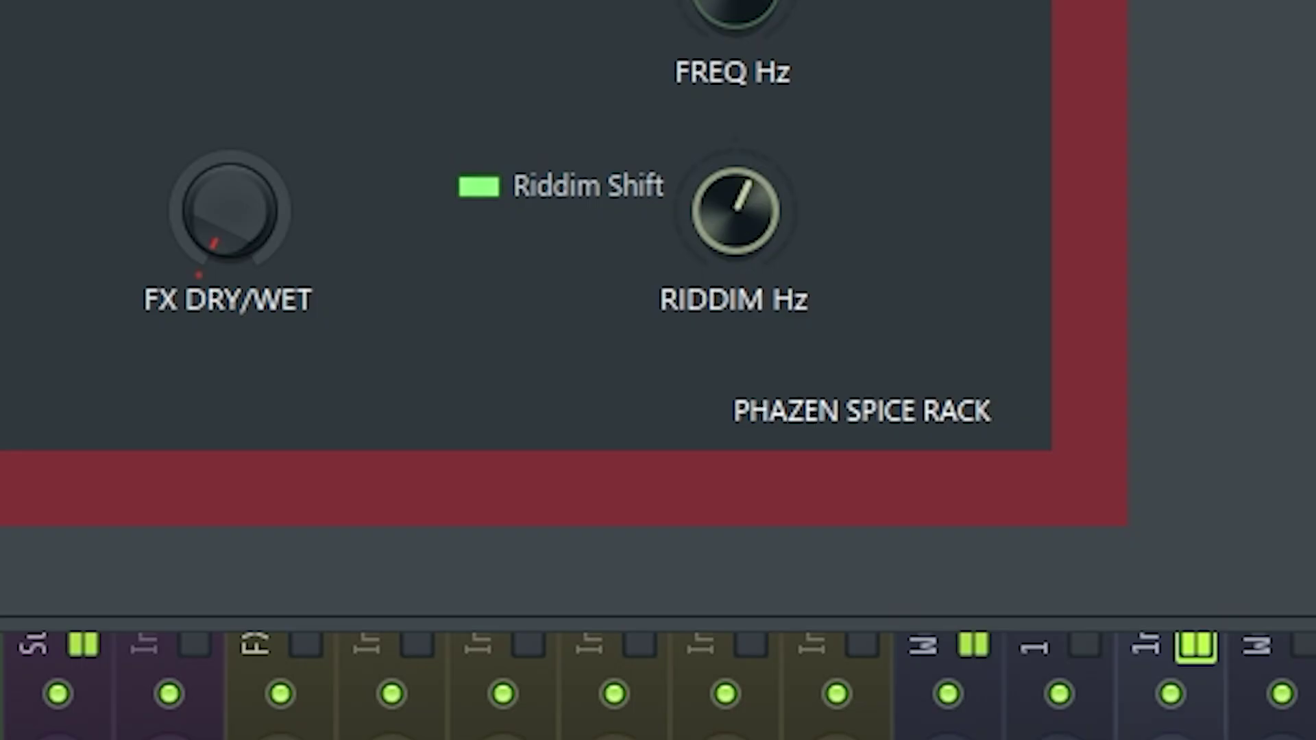
# - Turn down the RIDDIM Hz control in the PHAZEN SPICE RACK during playback
pyautogui.moveTo(583, 409); pyautogui.dragTo(583, 449)
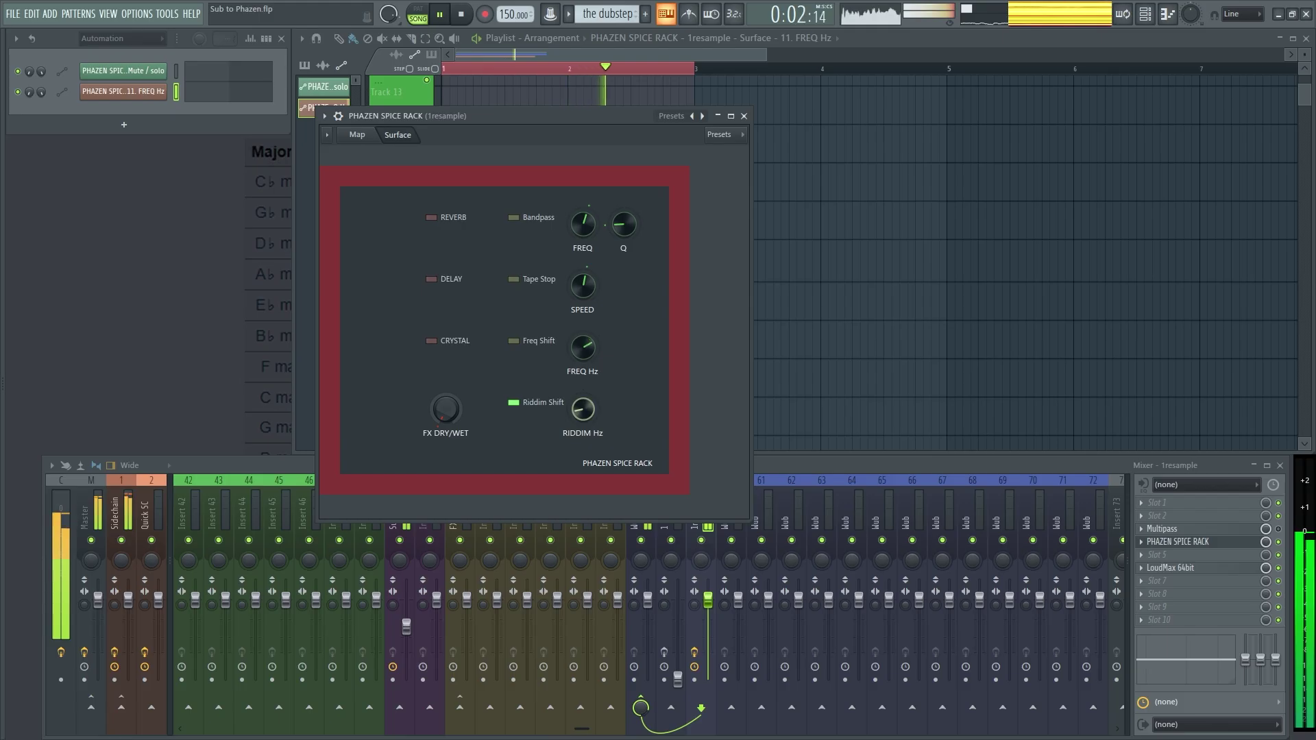
pyautogui.press('space')
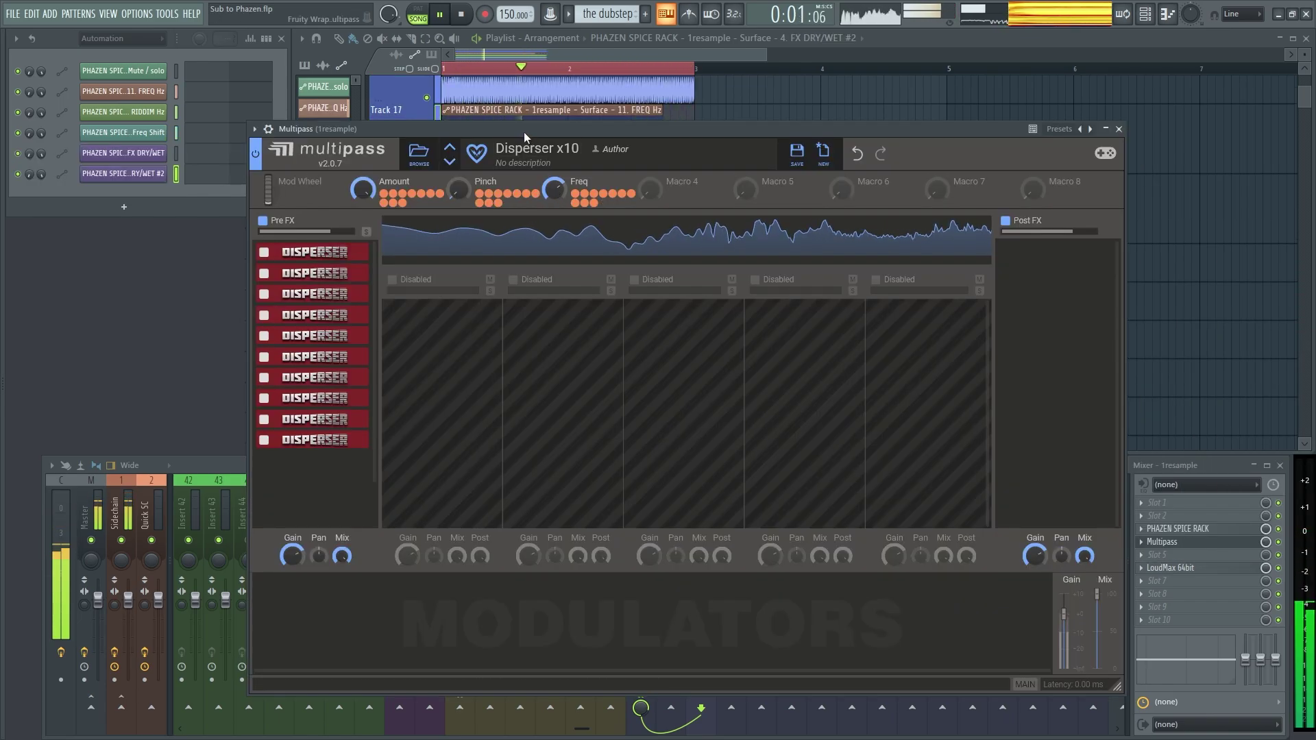
# - Check the Disperser x10 preset in Multipass during playback, then close the plugin
pyautogui.moveTo(524, 132); pyautogui.dragTo(499, 129)
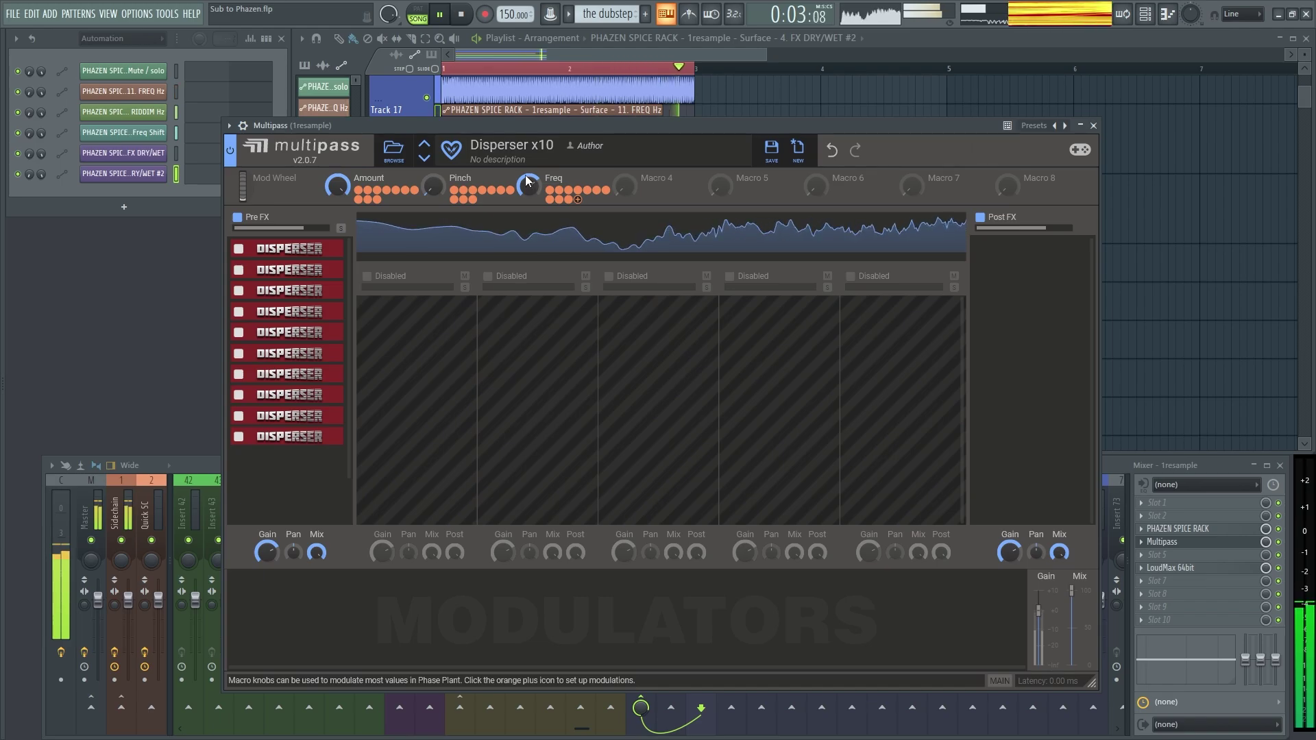
pyautogui.press('space')
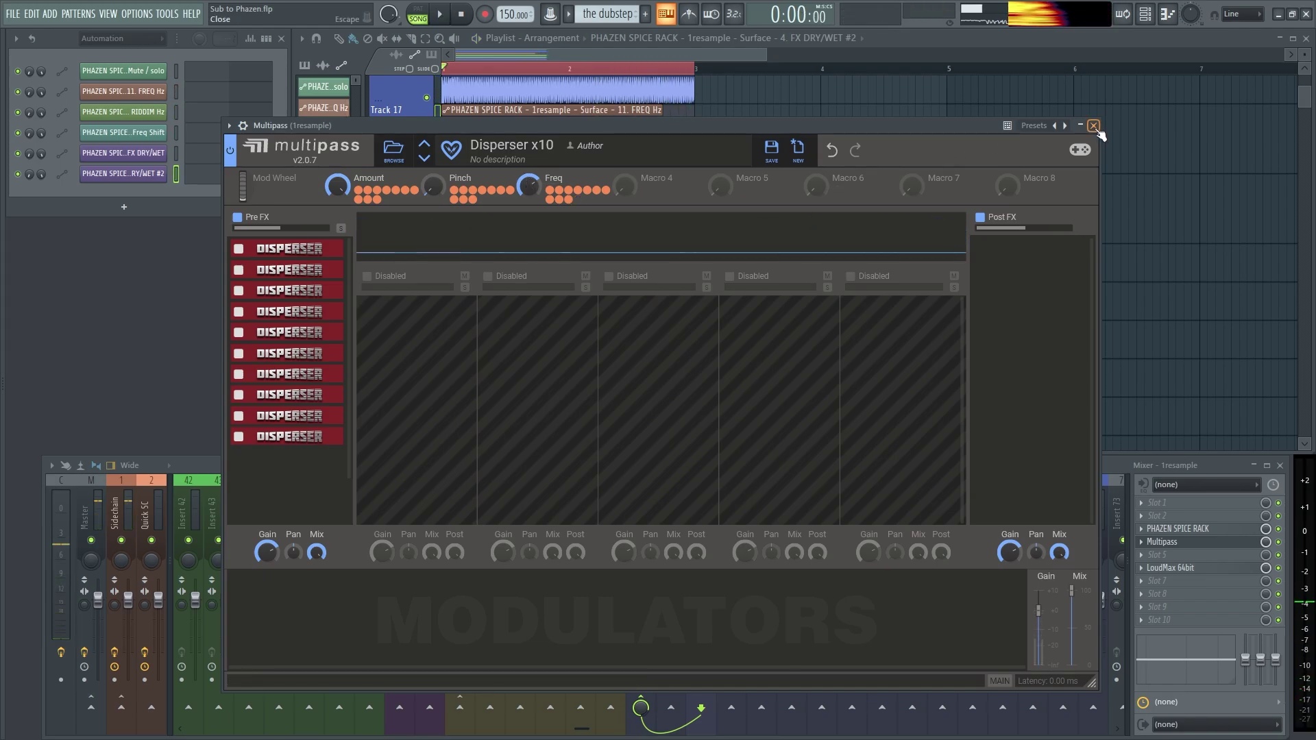
pyautogui.click(1095, 126)
# - Arm Edison for recording on the 1resample mixer track and start playback to capture the processed sound
pyautogui.click(257, 254)
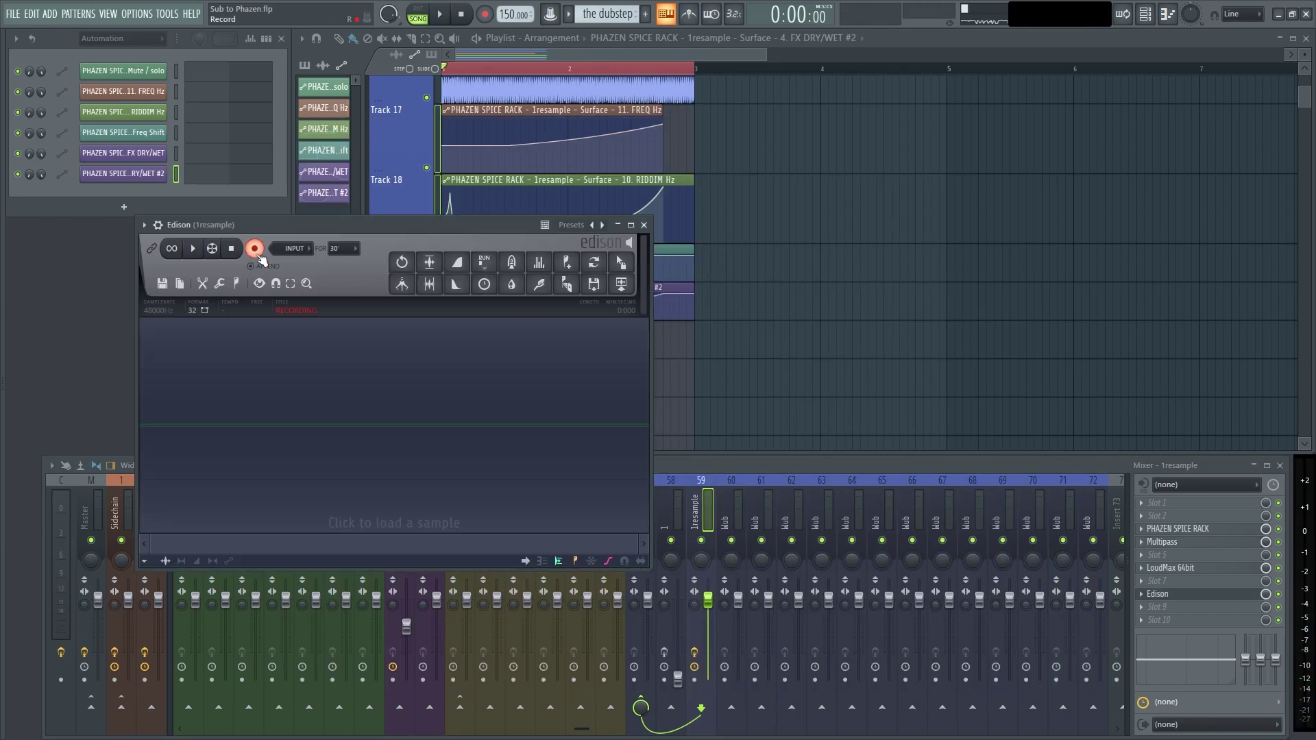
pyautogui.click(443, 14)
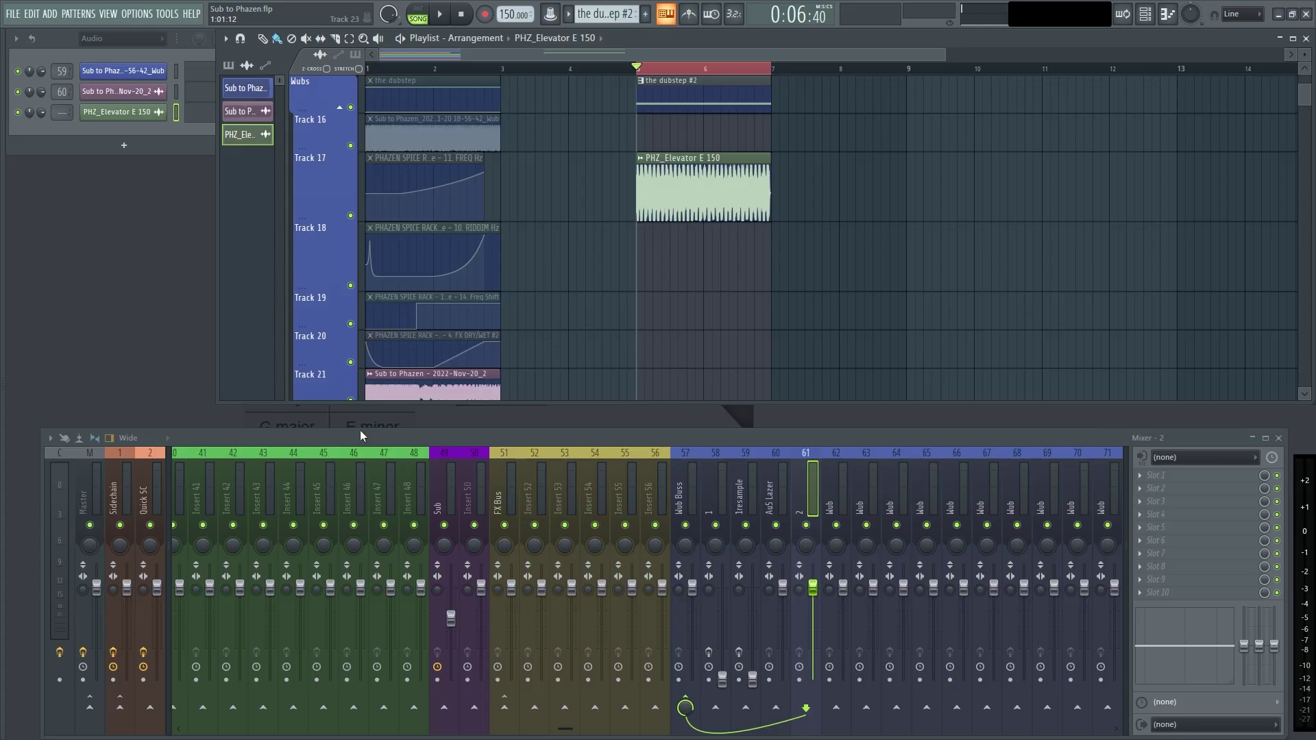
# - Lower the mixer window, extend the playlist down to it, and audition the PHZ_Elevator E 150 section
pyautogui.moveTo(357, 427); pyautogui.dragTo(358, 454)
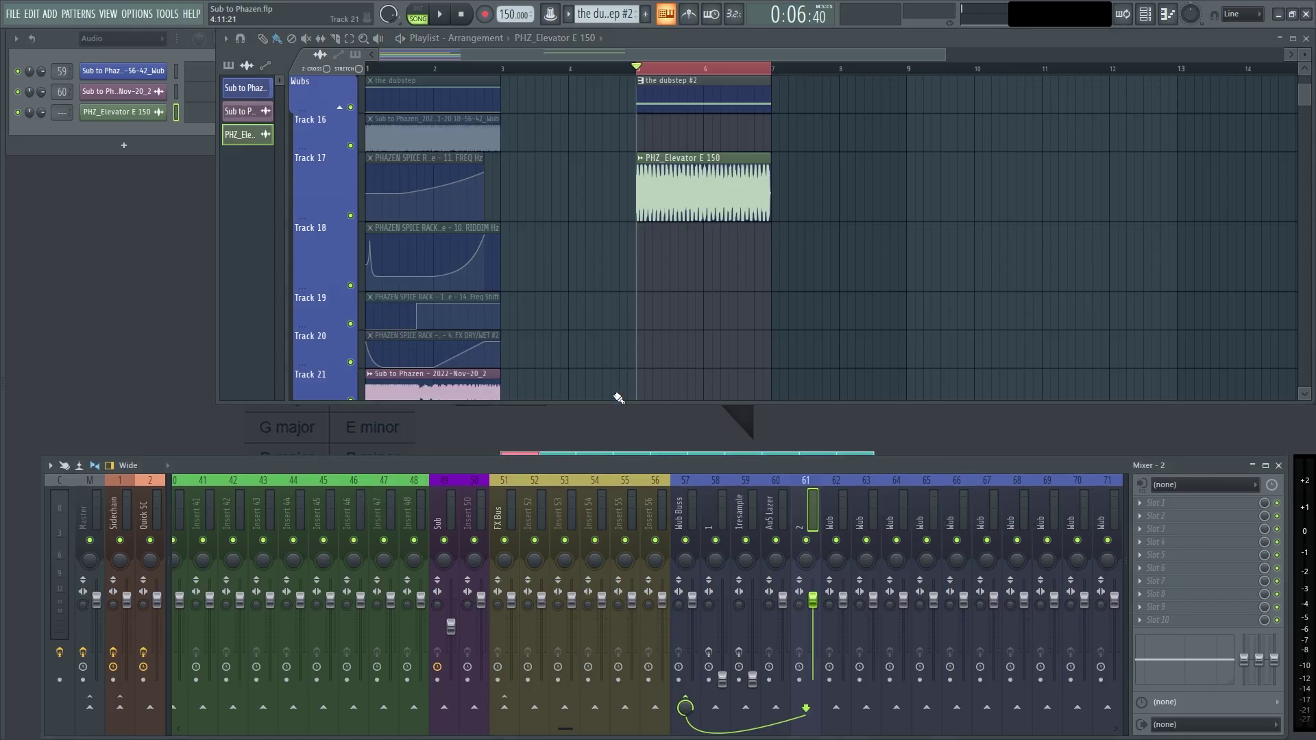
pyautogui.moveTo(598, 404); pyautogui.dragTo(599, 450)
pyautogui.press('space')
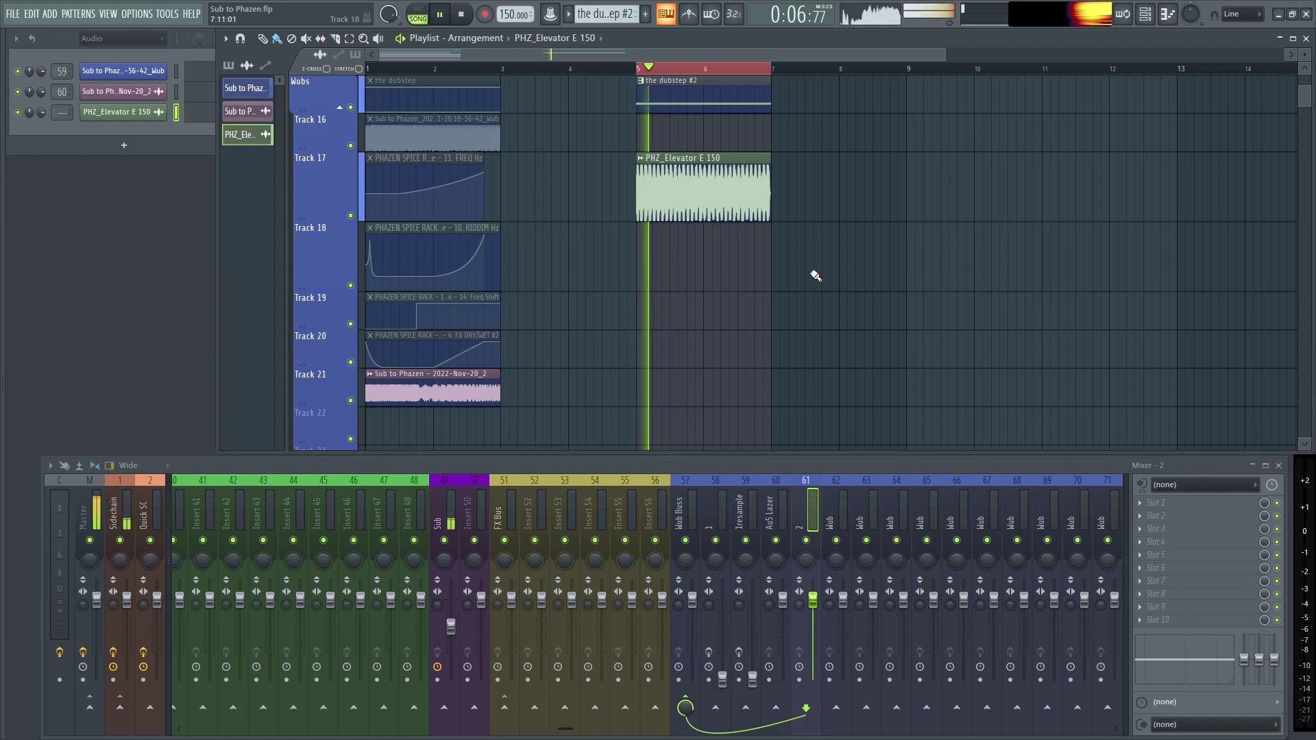
pyautogui.press('space')
# - Open the PHZ_Elevator E 150 sample's channel settings and route it to mixer track 61
pyautogui.doubleClick(680, 189)
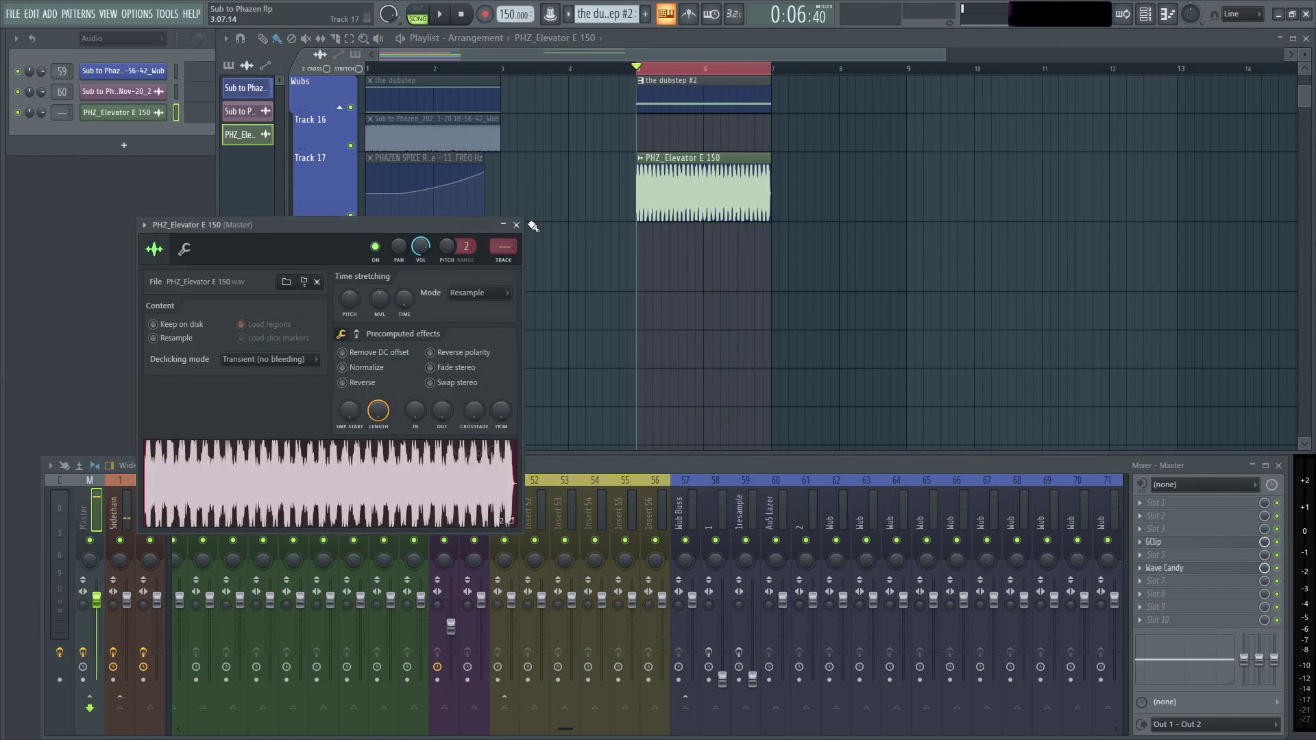
pyautogui.moveTo(494, 255); pyautogui.dragTo(494, 202)
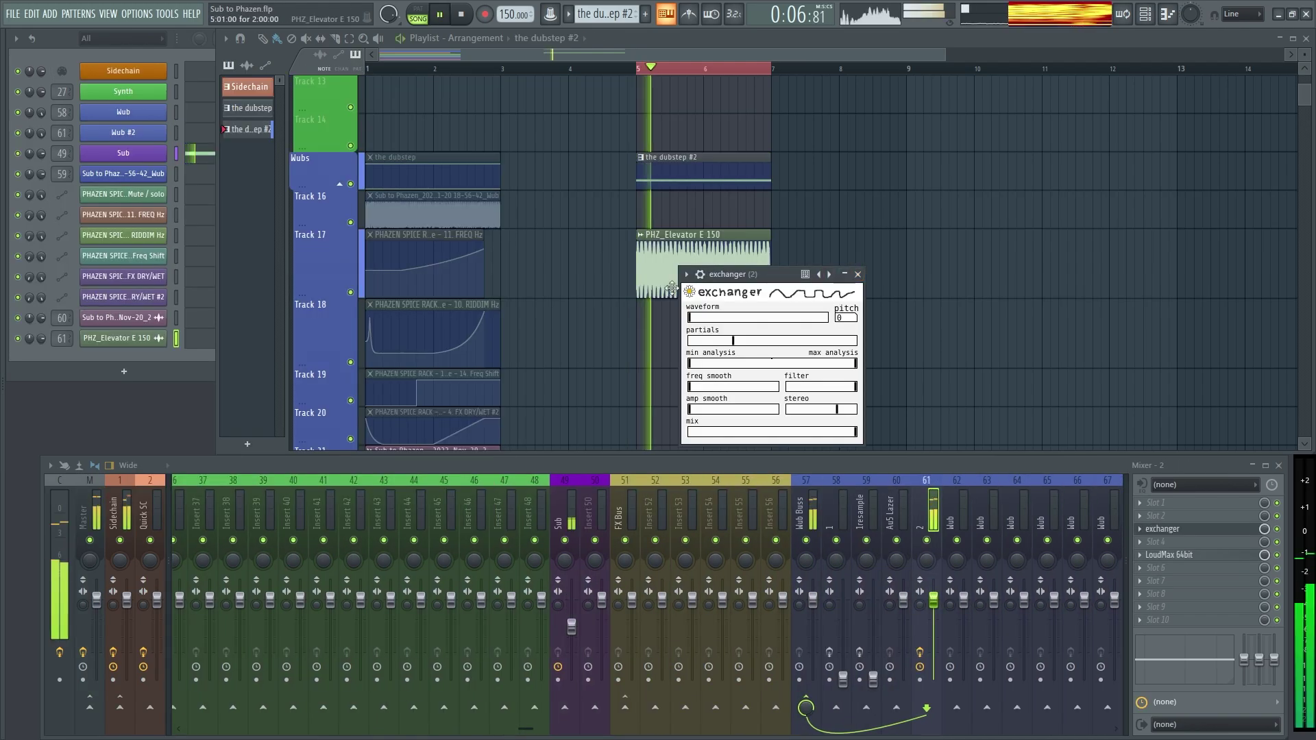
# - Open the exchanger plugin's information window and view its description of the controls
pyautogui.moveTo(143, 31); pyautogui.dragTo(967, 328)
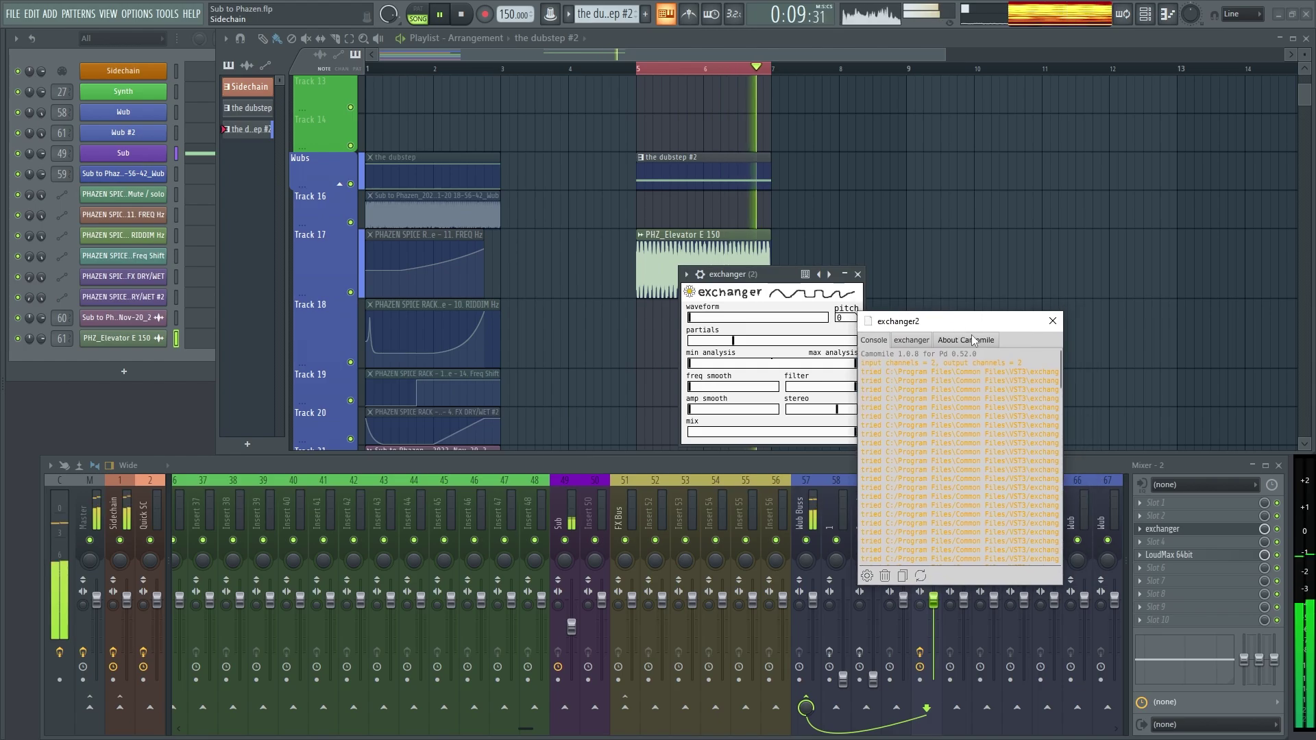
pyautogui.click(918, 338)
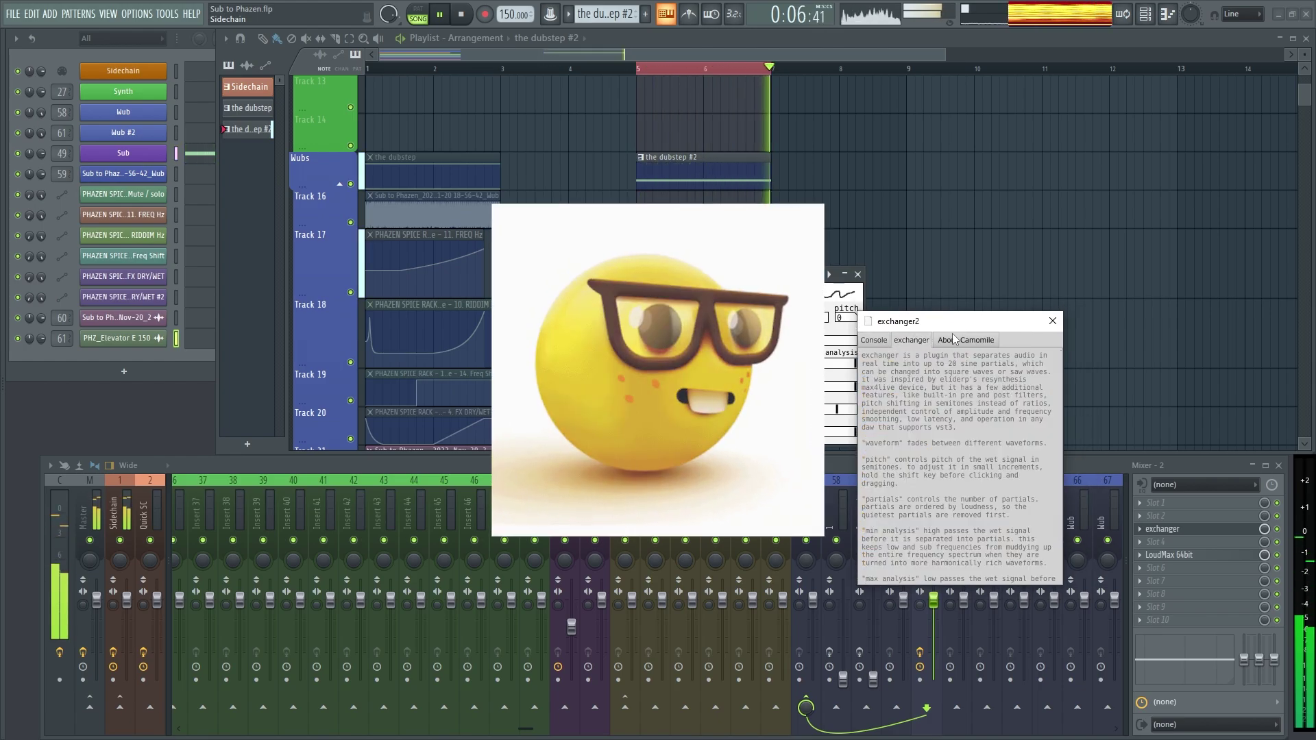
pyautogui.rightClick(950, 225)
pyautogui.press('space')
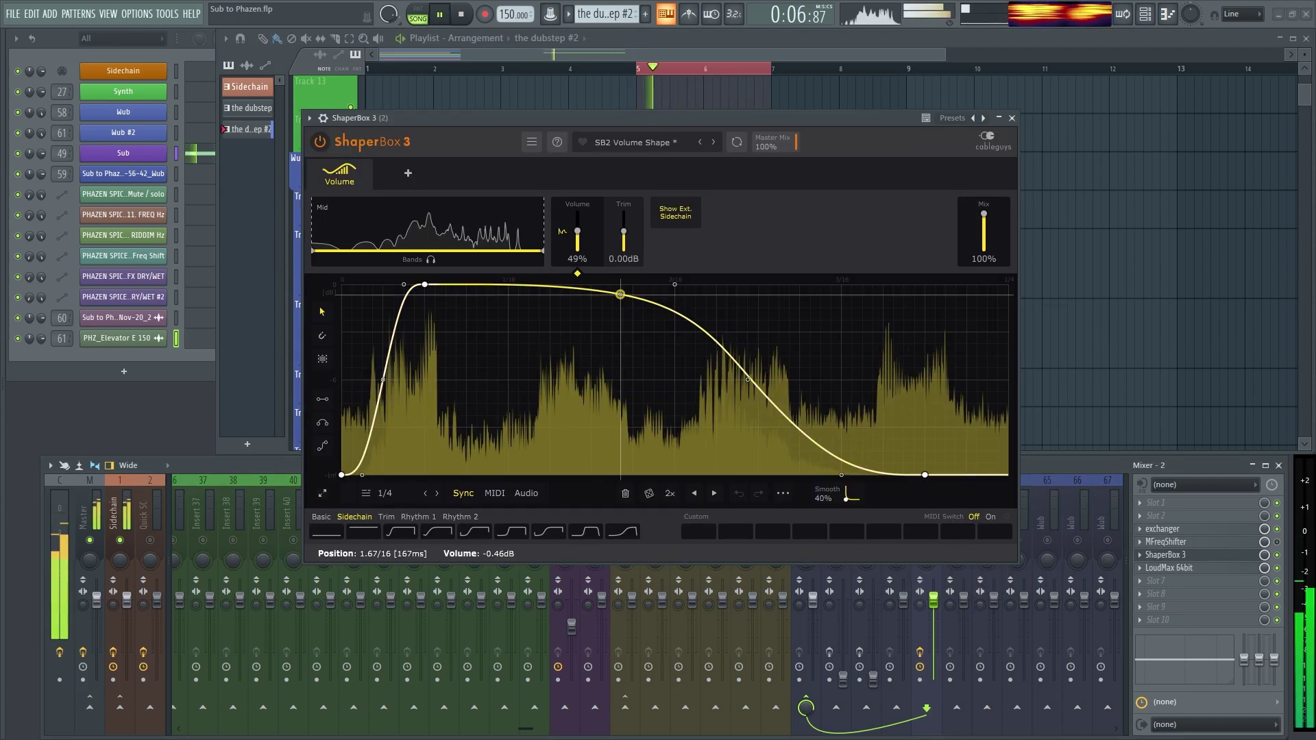
# - Adjust the ShaperBox 3 volume curve just after its peak and audition the loop with MFreqShifter
pyautogui.click(622, 294)
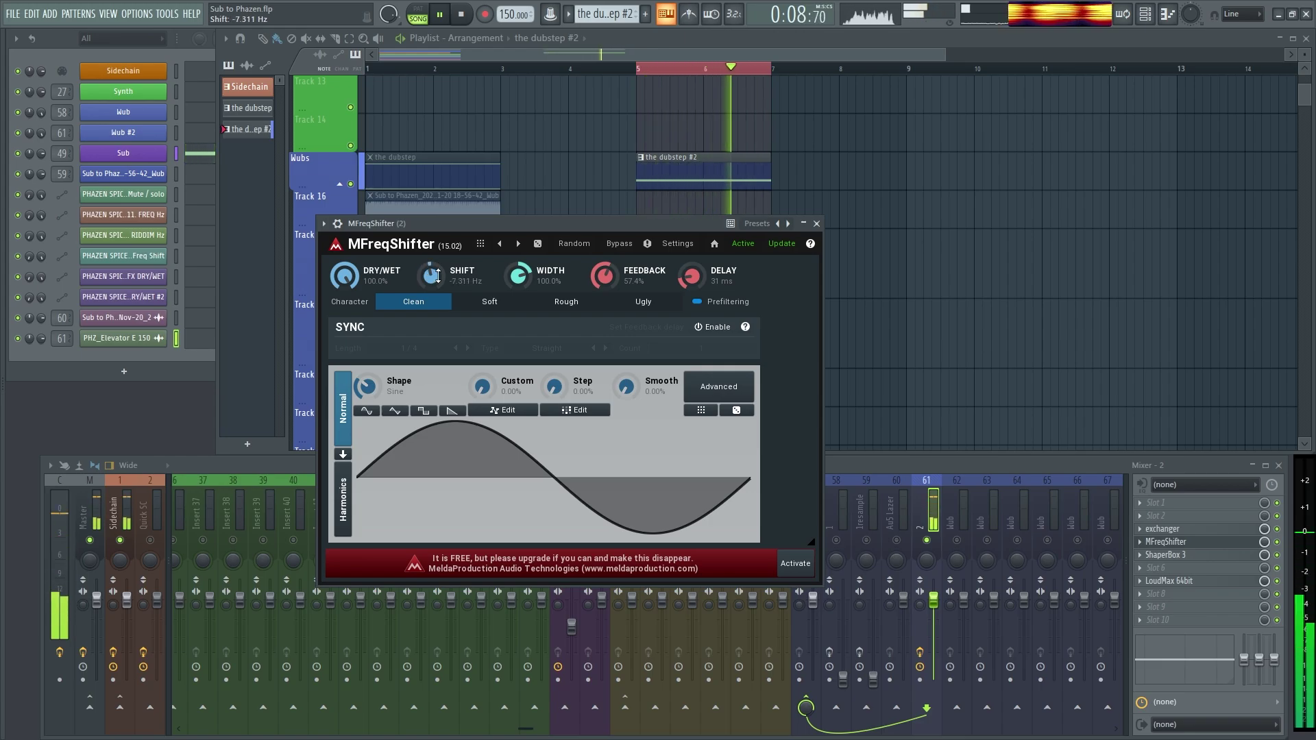
pyautogui.press('space')
pyautogui.press('space')
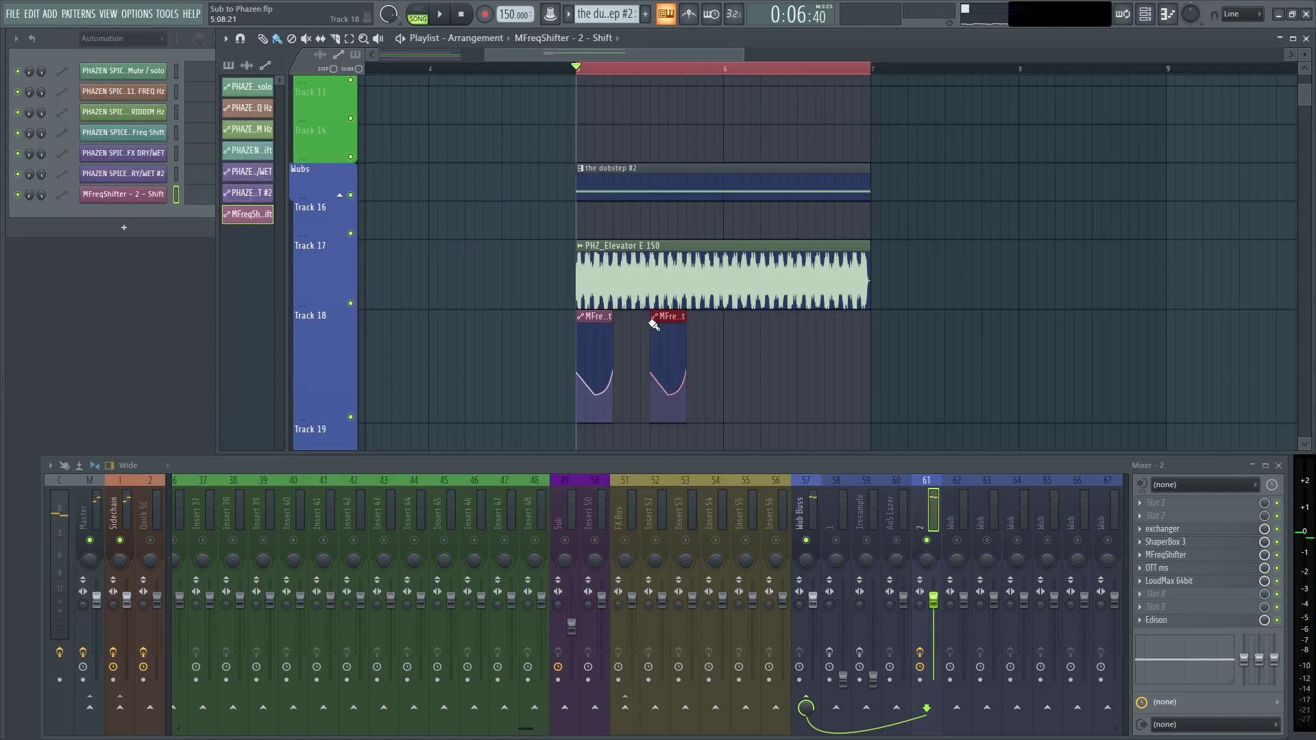
# - Place more MFreqShifter shift automation clips at even spacing on Track 18 from bar 6 and audition the loop
pyautogui.click(732, 324)
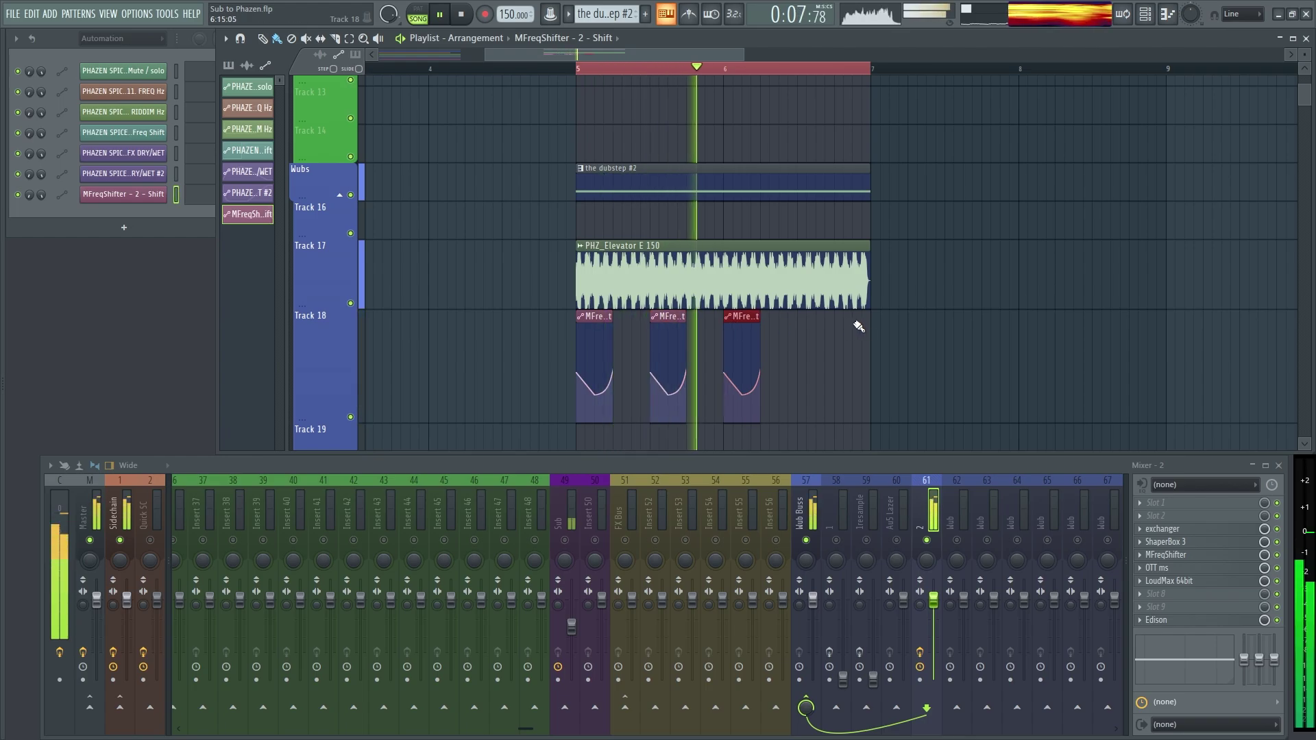
pyautogui.click(799, 351)
pyautogui.press('space')
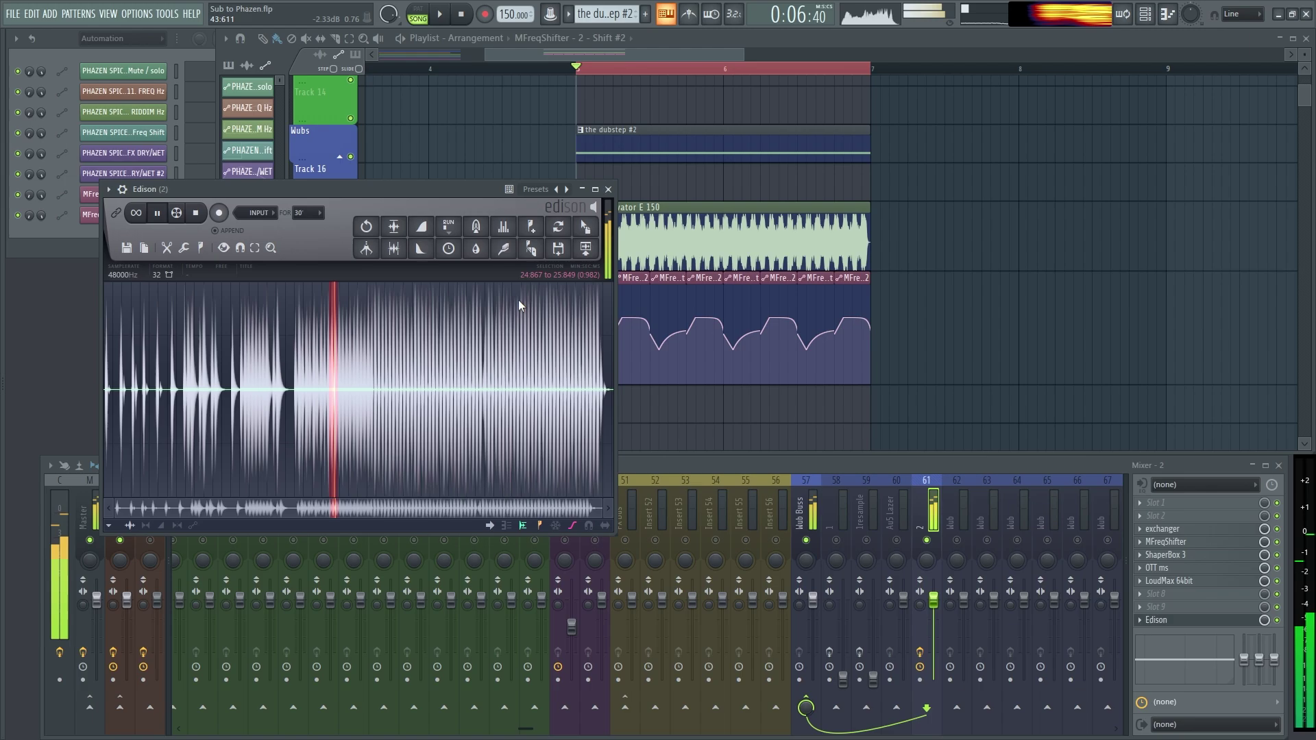
# - Place the selected Edison recording on Track 18 midway through bar 7 and extend the end of the clip
pyautogui.moveTo(585, 227); pyautogui.dragTo(1004, 272)
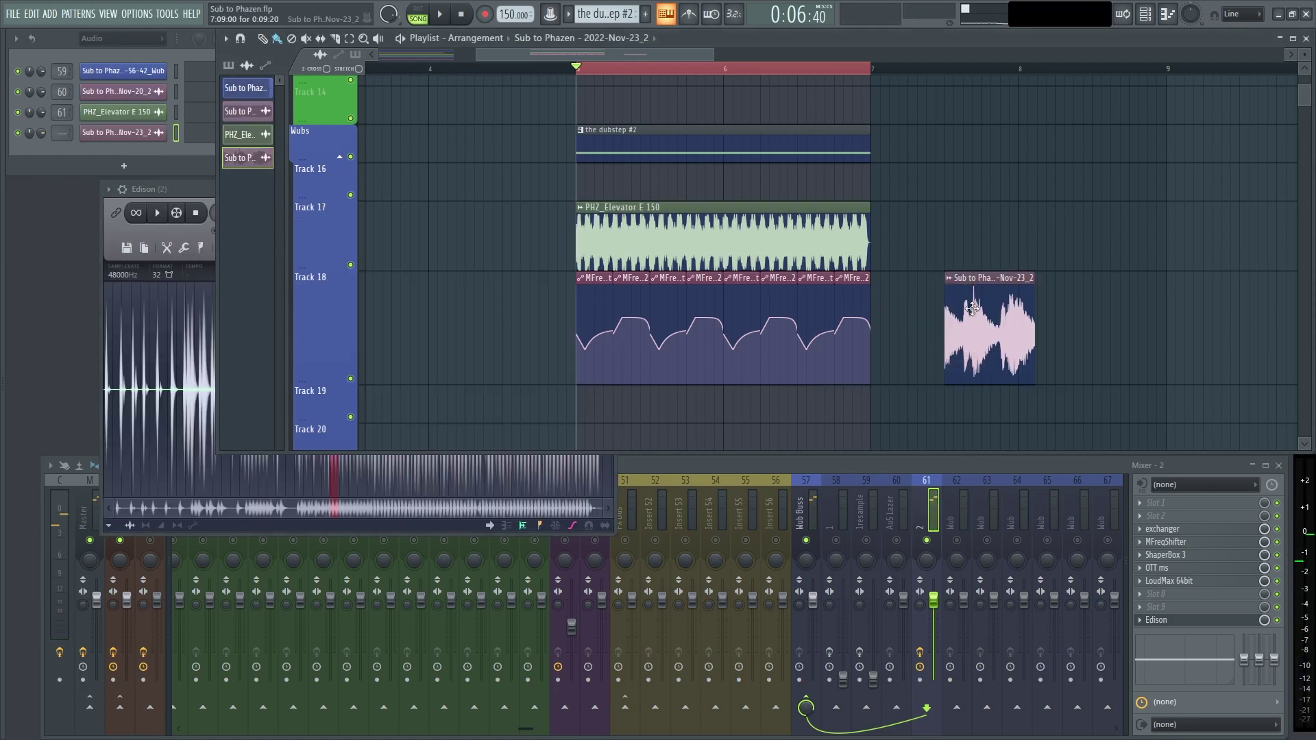
pyautogui.click(1282, 629)
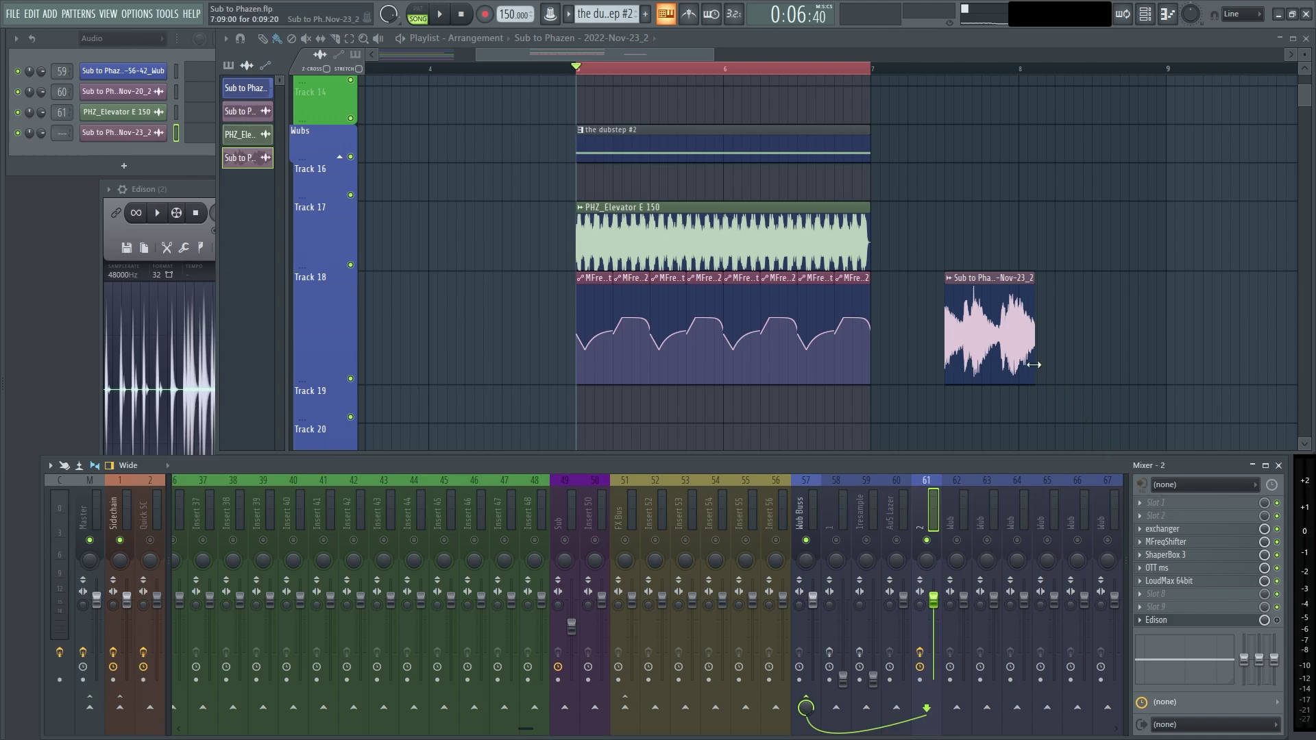
pyautogui.moveTo(1033, 365); pyautogui.dragTo(1095, 364)
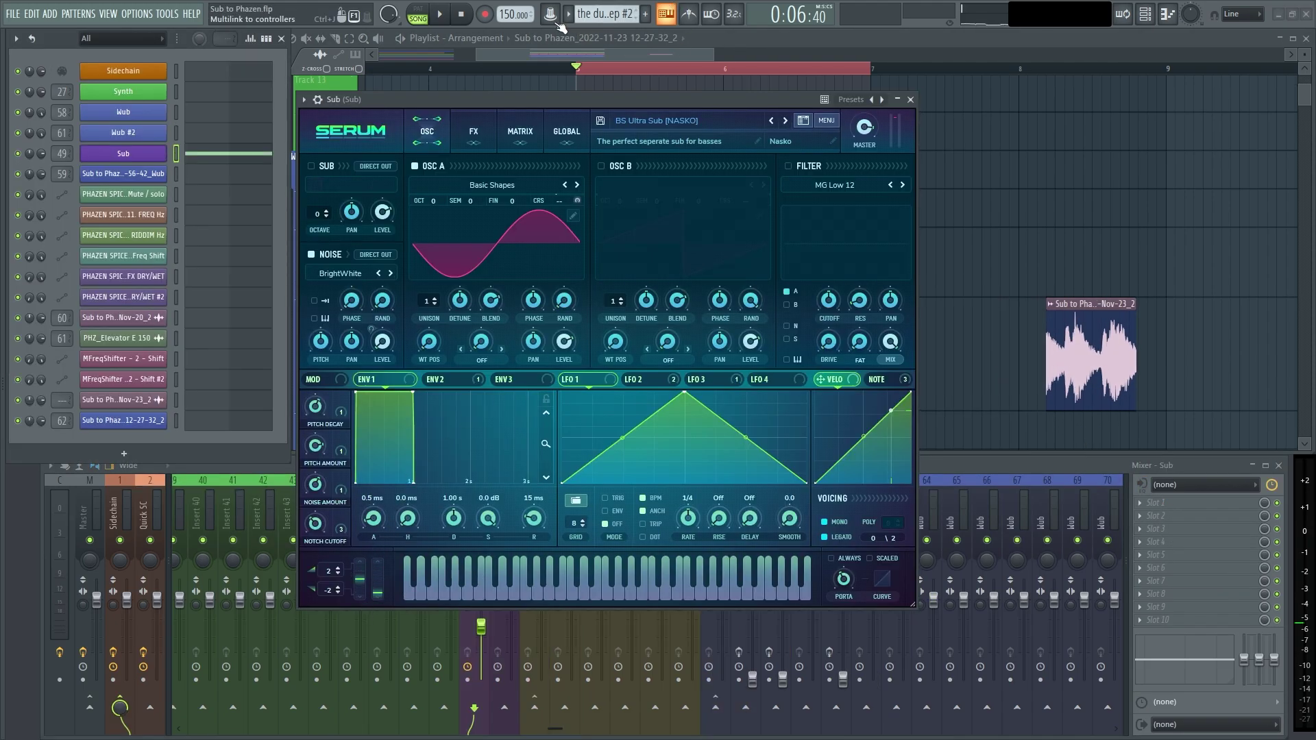
# - Create a pitch bend automation clip for the Sub channel and play the loop to hear it
pyautogui.click(558, 24)
pyautogui.click(603, 119)
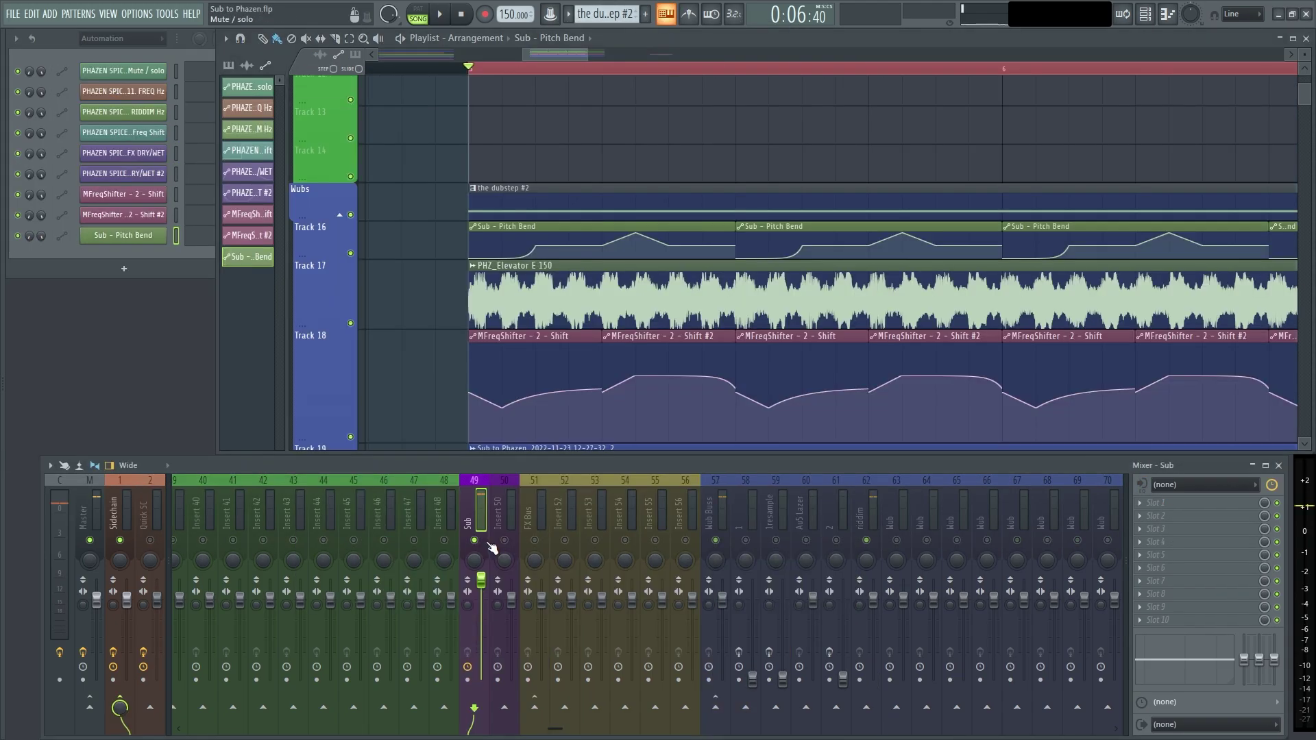
pyautogui.press('space')
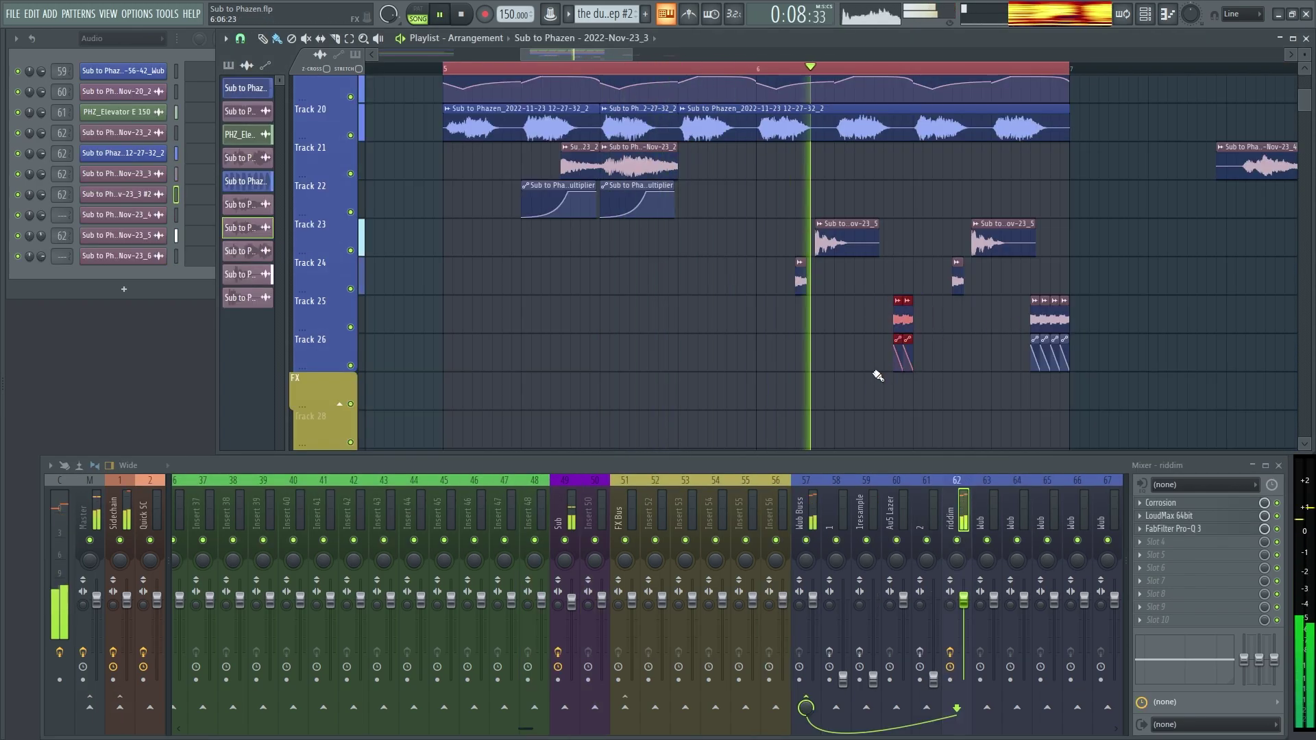
# - Select the playlist clips across bars 5 to 9 and play back the section
pyautogui.moveTo(1000, 282); pyautogui.dragTo(750, 270)
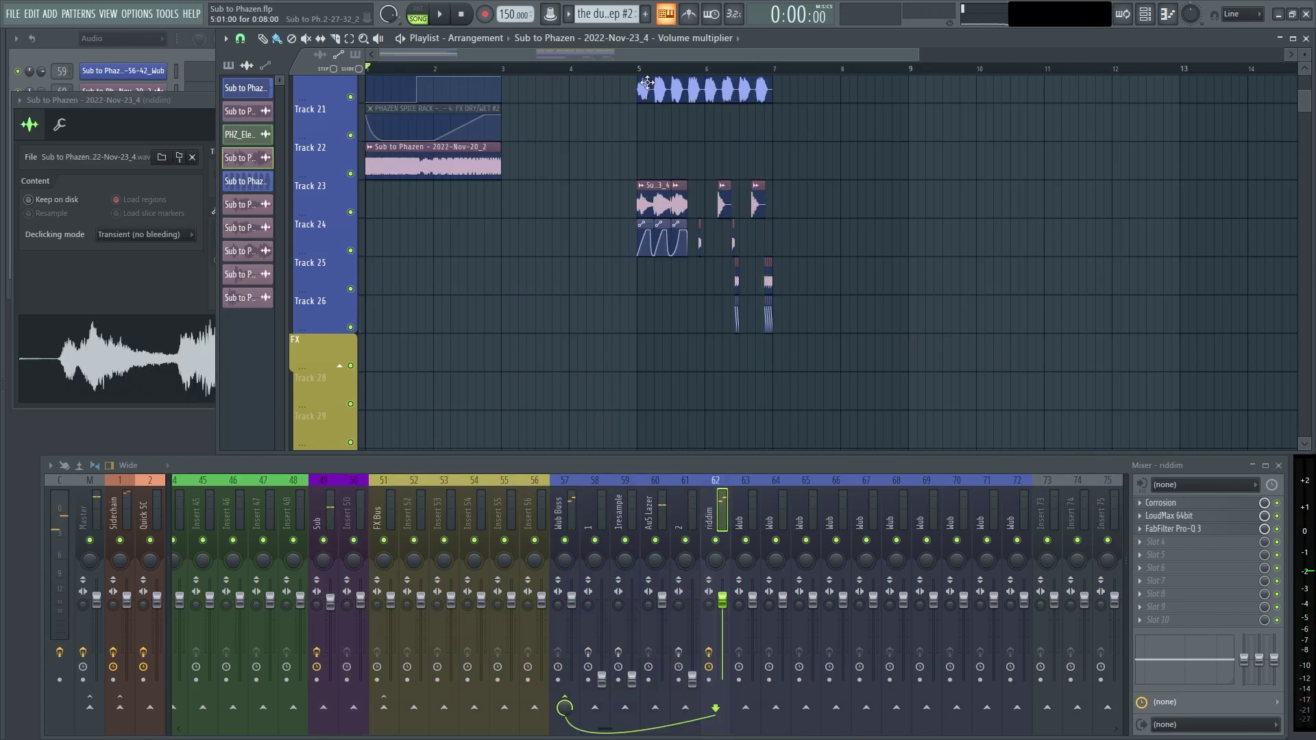
pyautogui.moveTo(633, 73); pyautogui.dragTo(897, 148)
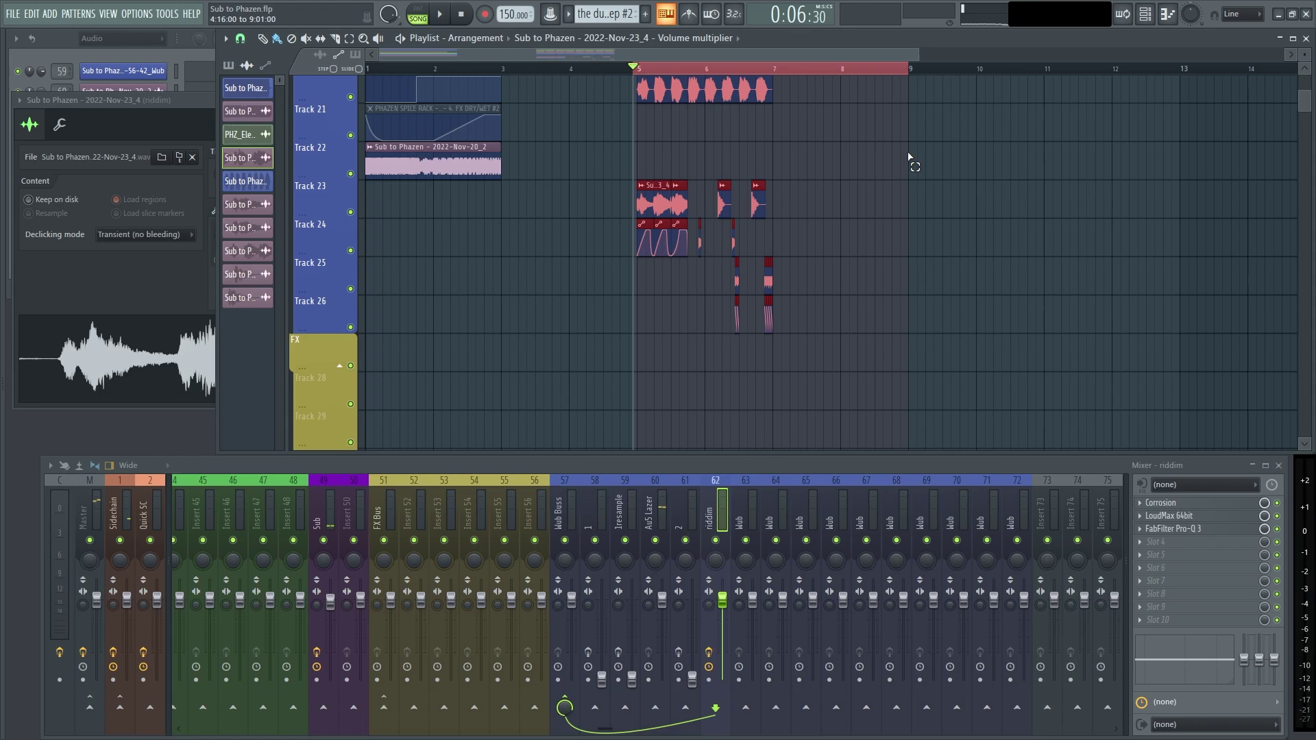
pyautogui.press('space')
pyautogui.scroll(5, 850, 264)
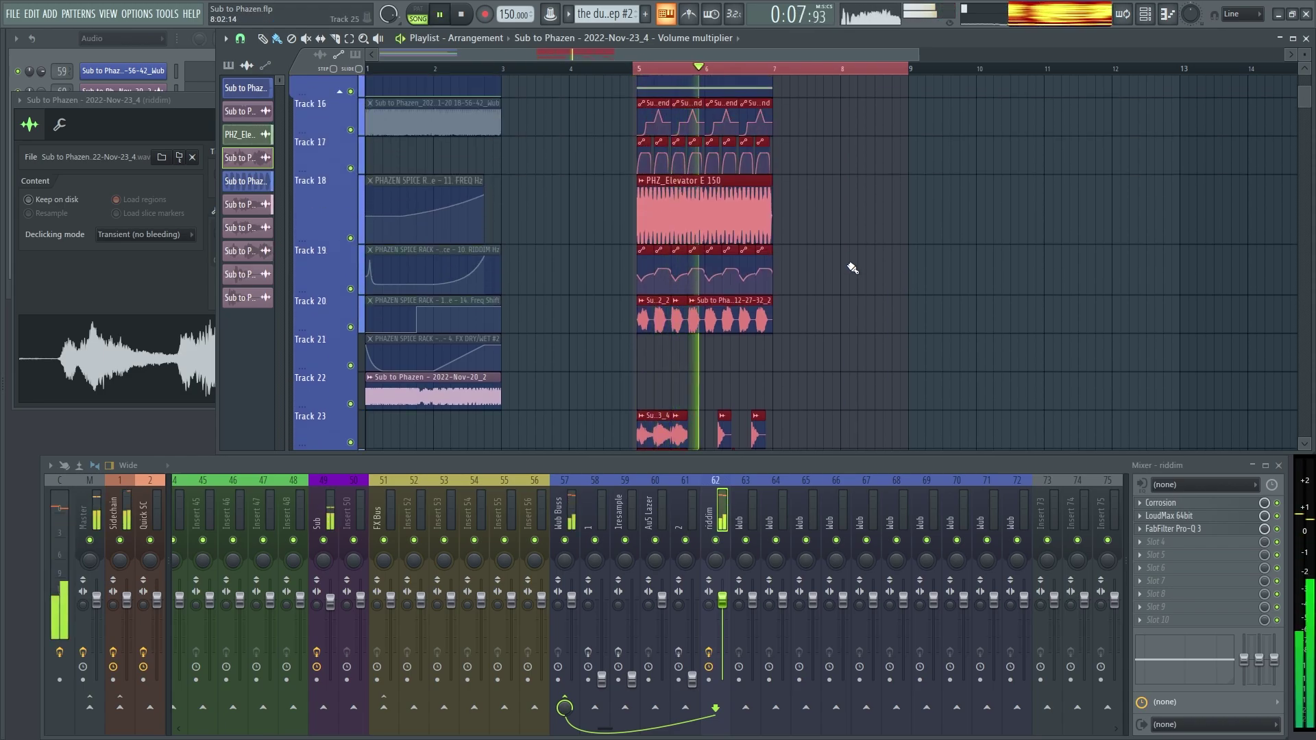
pyautogui.scroll(-2, 793, 305)
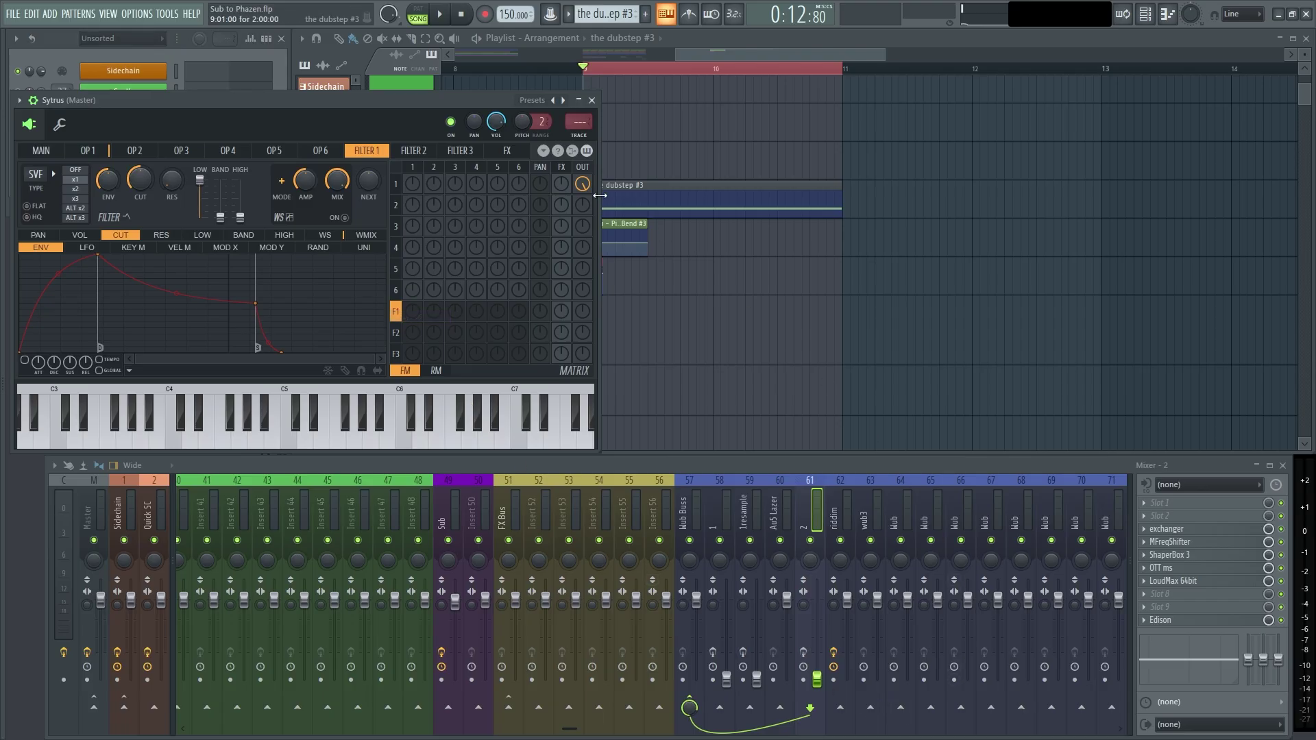
# - Reposition the Sytrus and PHAZEN PHAT RACK windows and adjust the rack's Input Gain on the wub3 track
pyautogui.moveTo(480, 101); pyautogui.dragTo(734, 210)
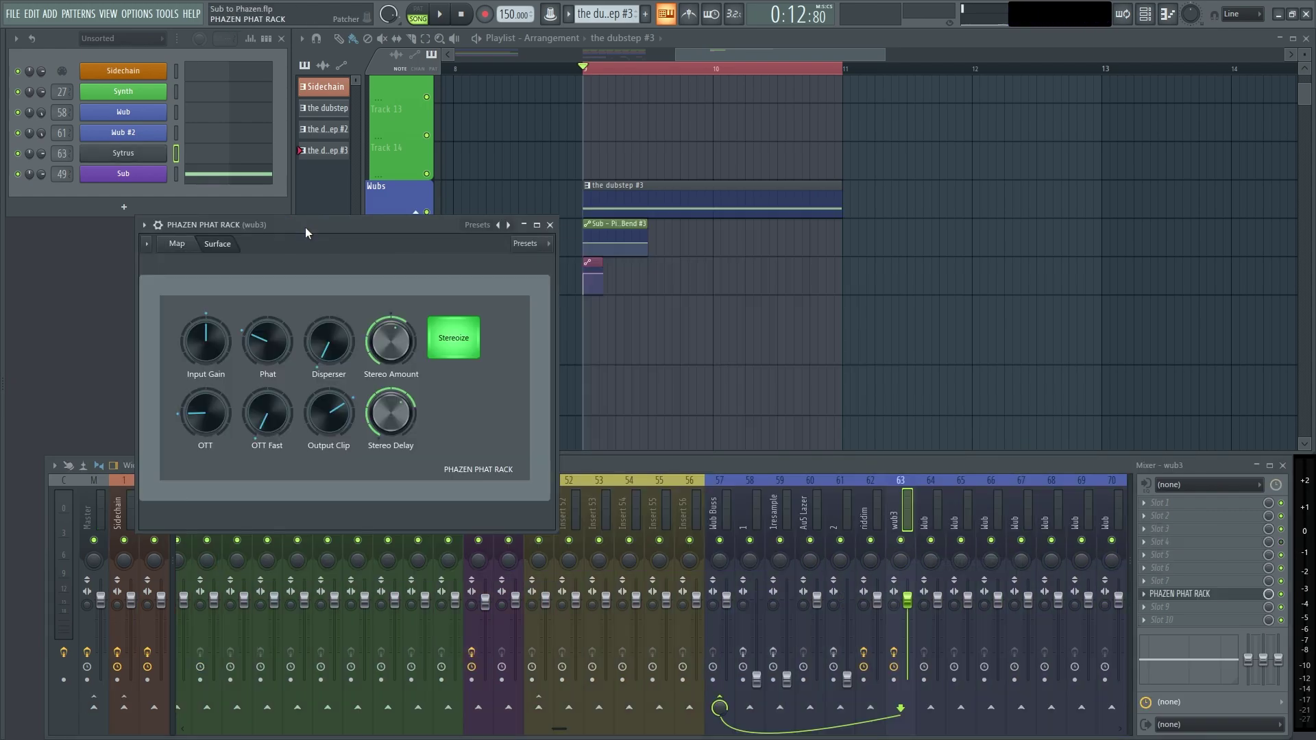
pyautogui.moveTo(306, 227); pyautogui.dragTo(515, 186)
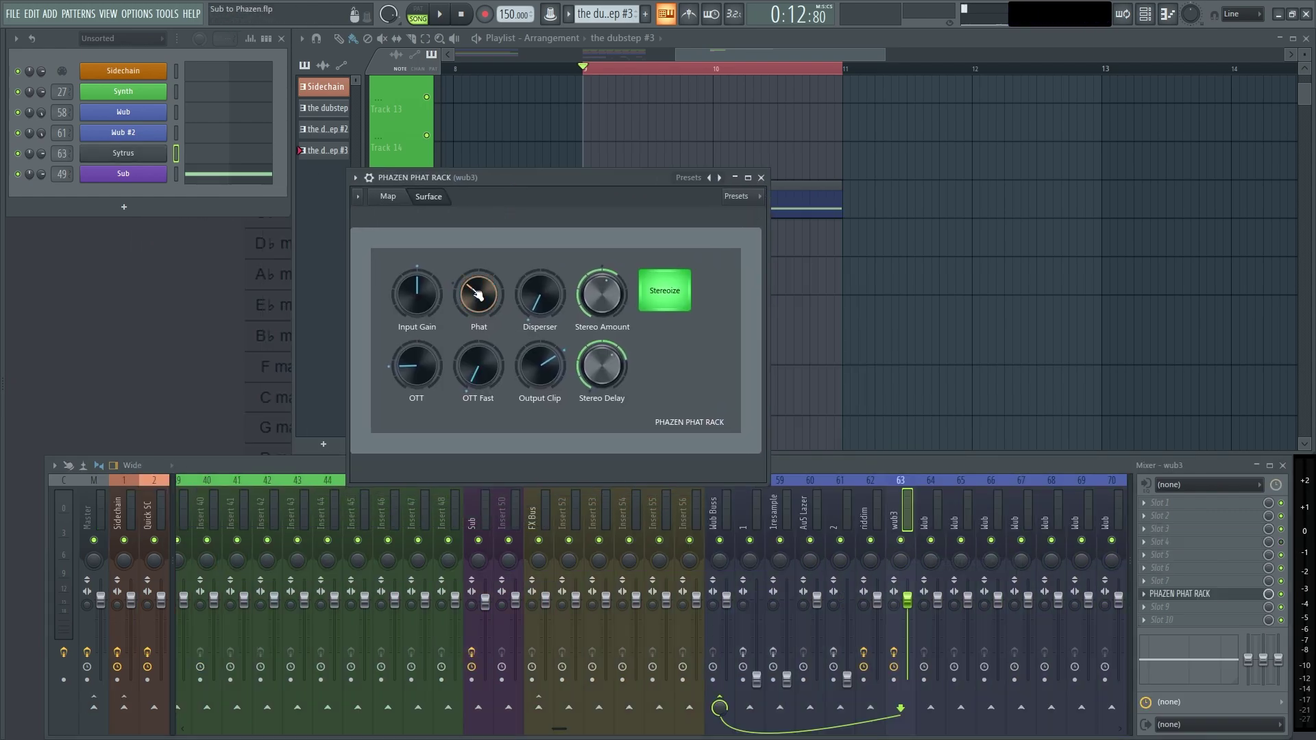
pyautogui.moveTo(417, 306); pyautogui.dragTo(417, 297)
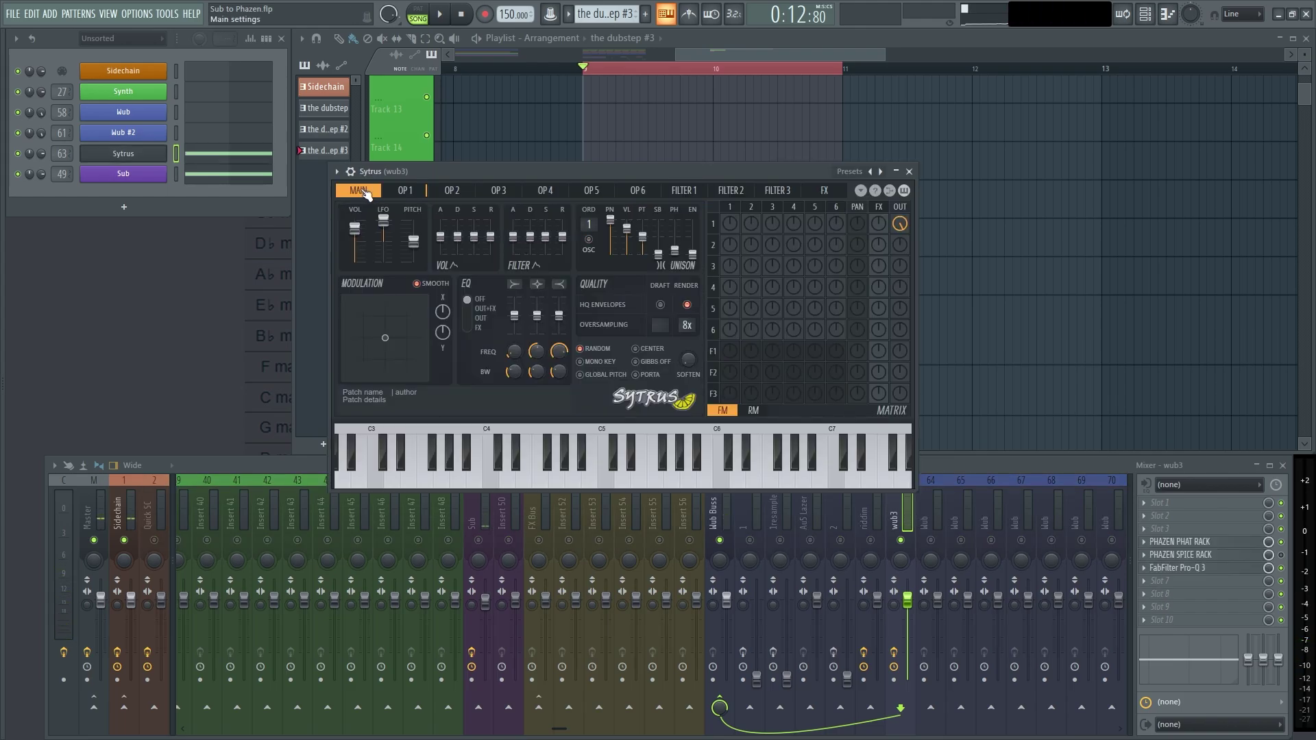
# - Lower the Sytrus master pitch to -12 semitones and audition the pattern
pyautogui.click(364, 193)
pyautogui.press('space')
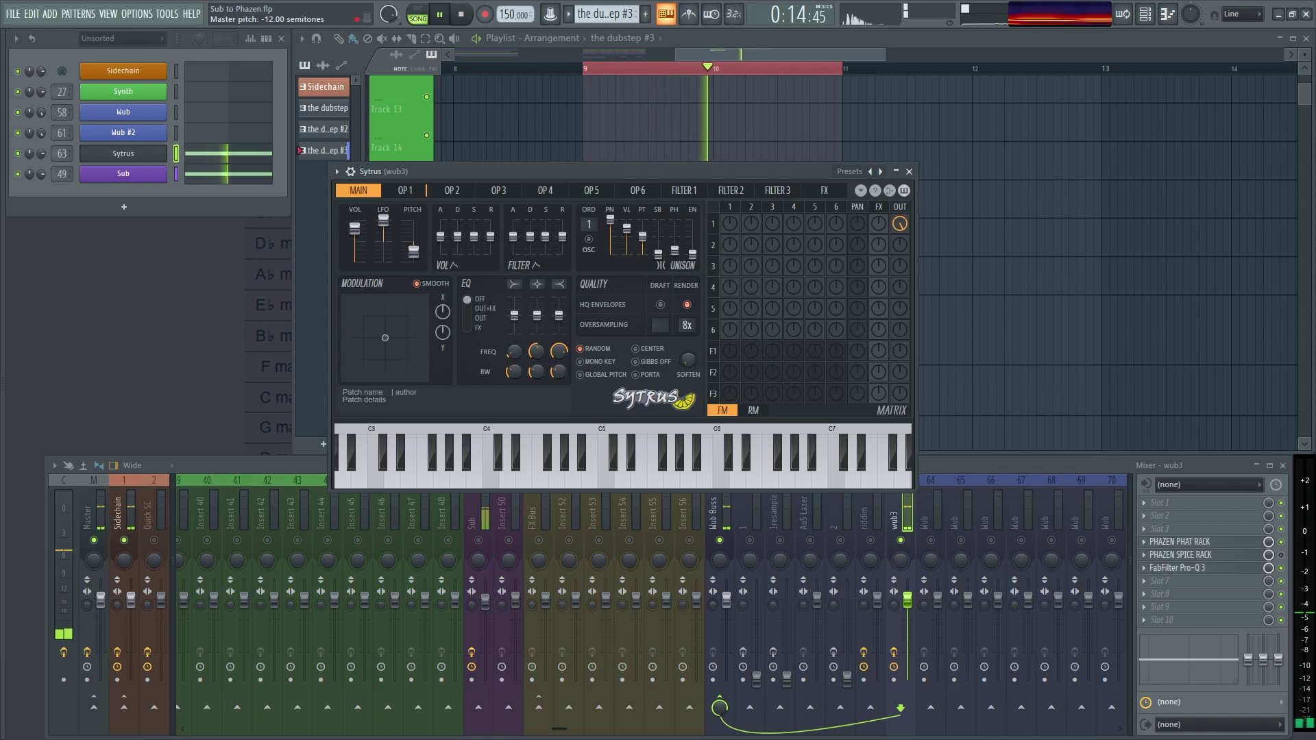
pyautogui.press('space')
# - Convert the waveform shape of Sytrus operator 1 to sine harmonics
pyautogui.click(411, 190)
pyautogui.click(396, 229)
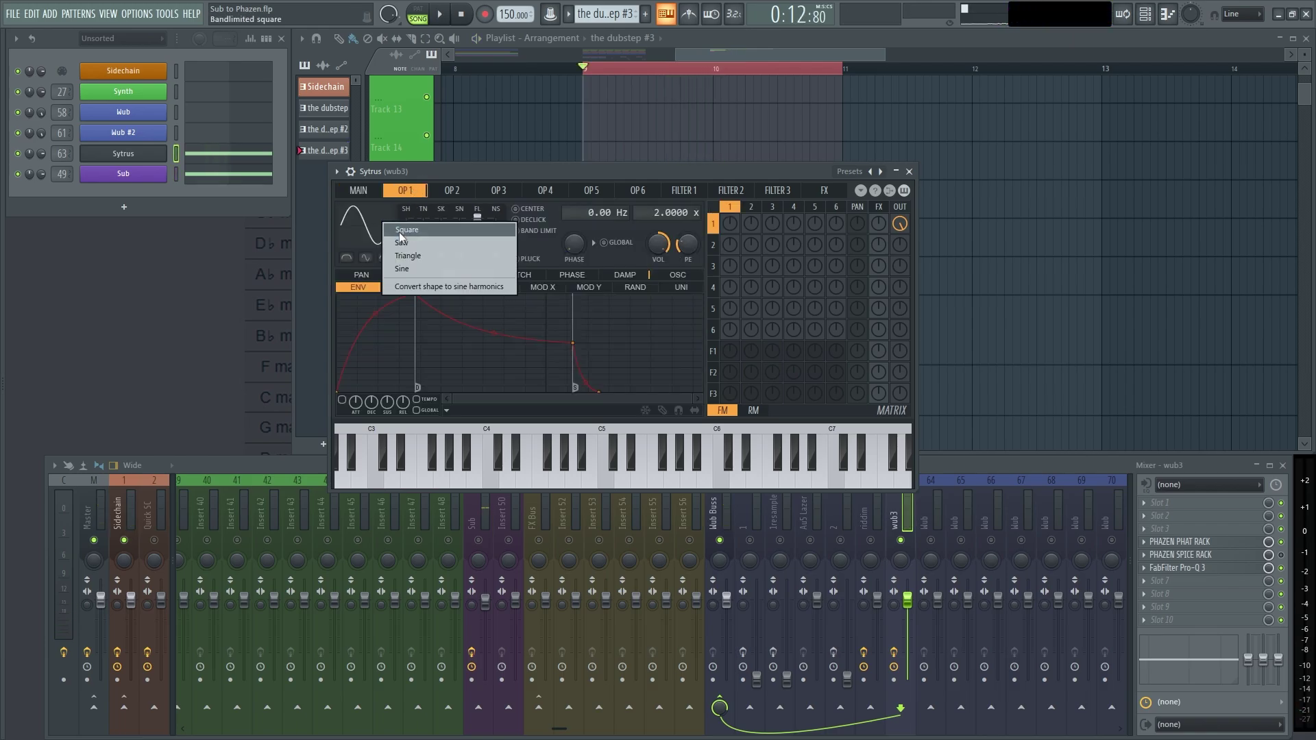
pyautogui.click(422, 287)
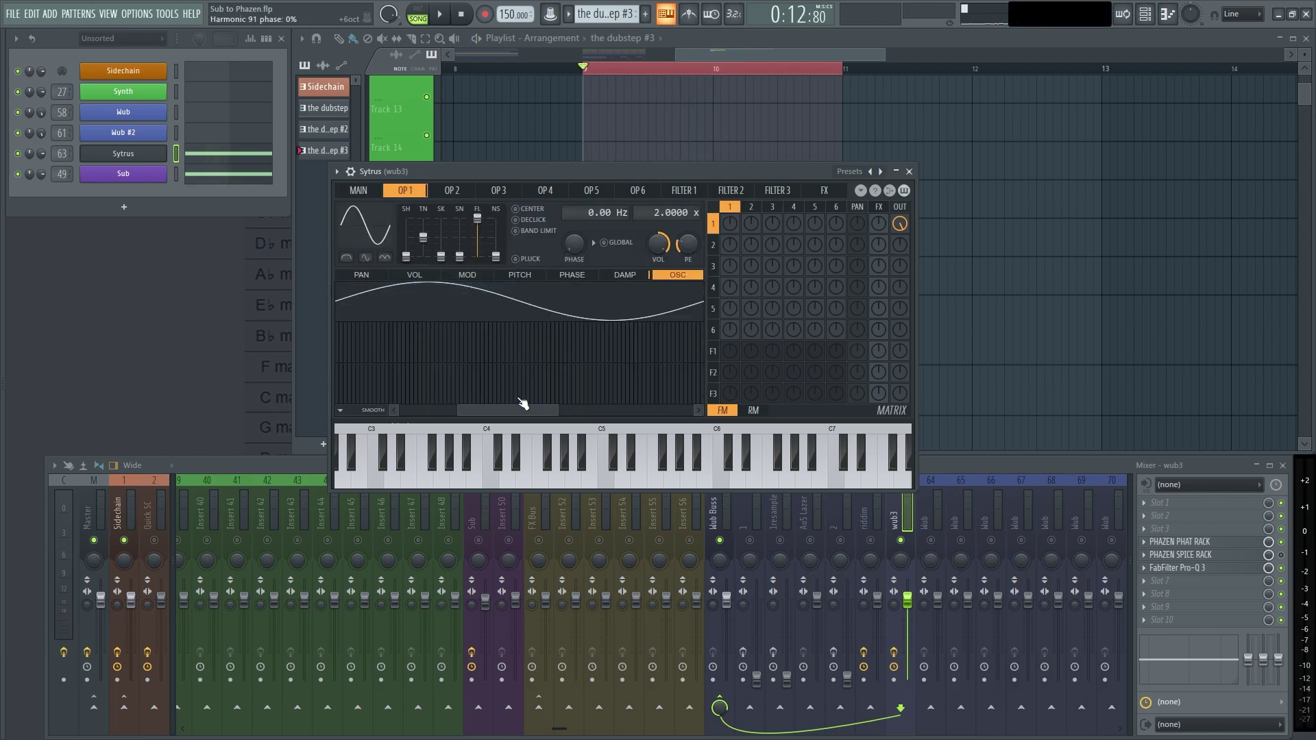
pyautogui.moveTo(559, 411); pyautogui.dragTo(795, 410)
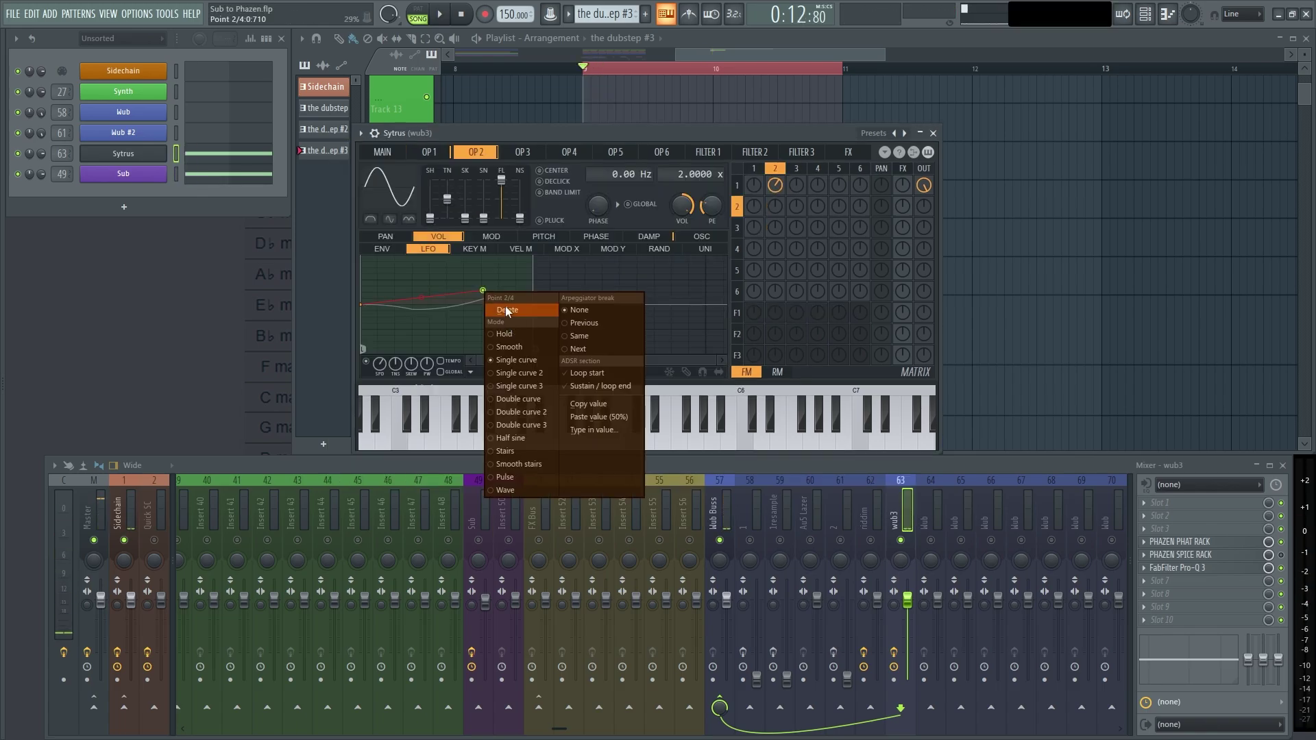
# - Delete the extra middle points from the volume LFO of Sytrus operator 2 and lower its first point
pyautogui.click(505, 307)
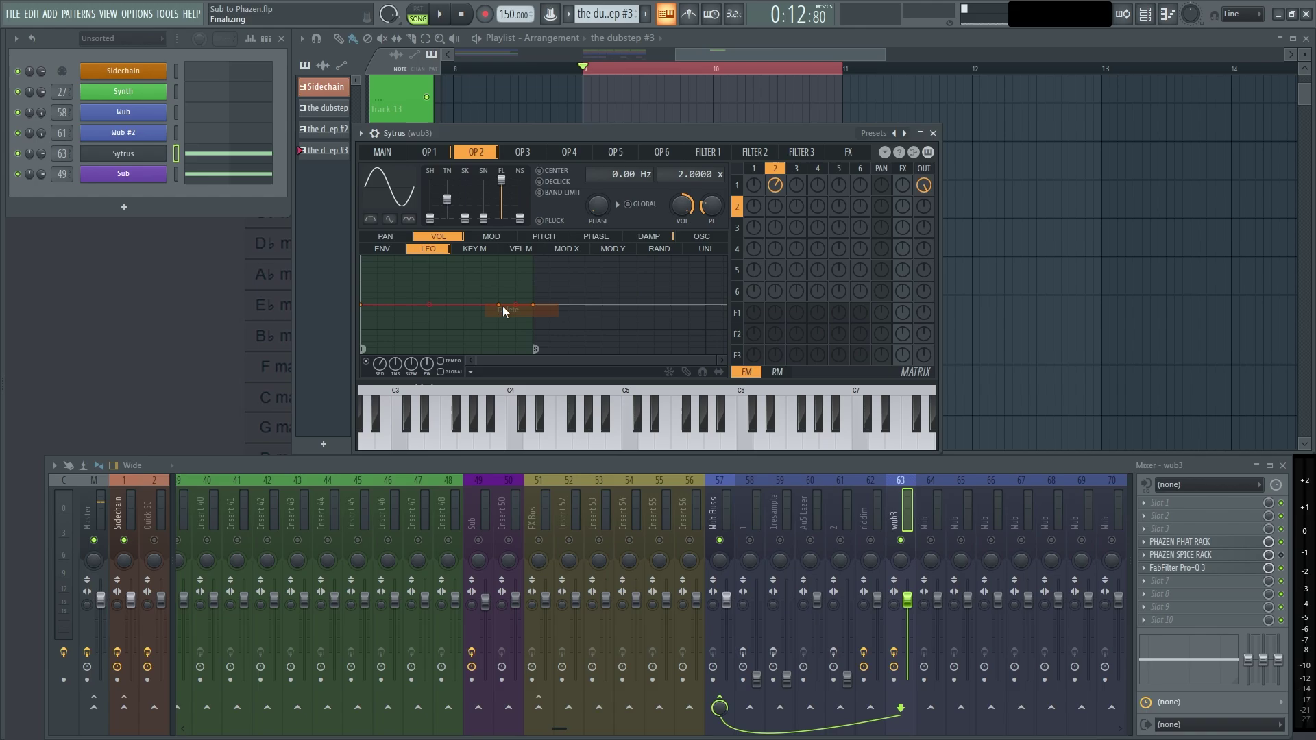
pyautogui.rightClick(498, 306)
pyautogui.click(523, 325)
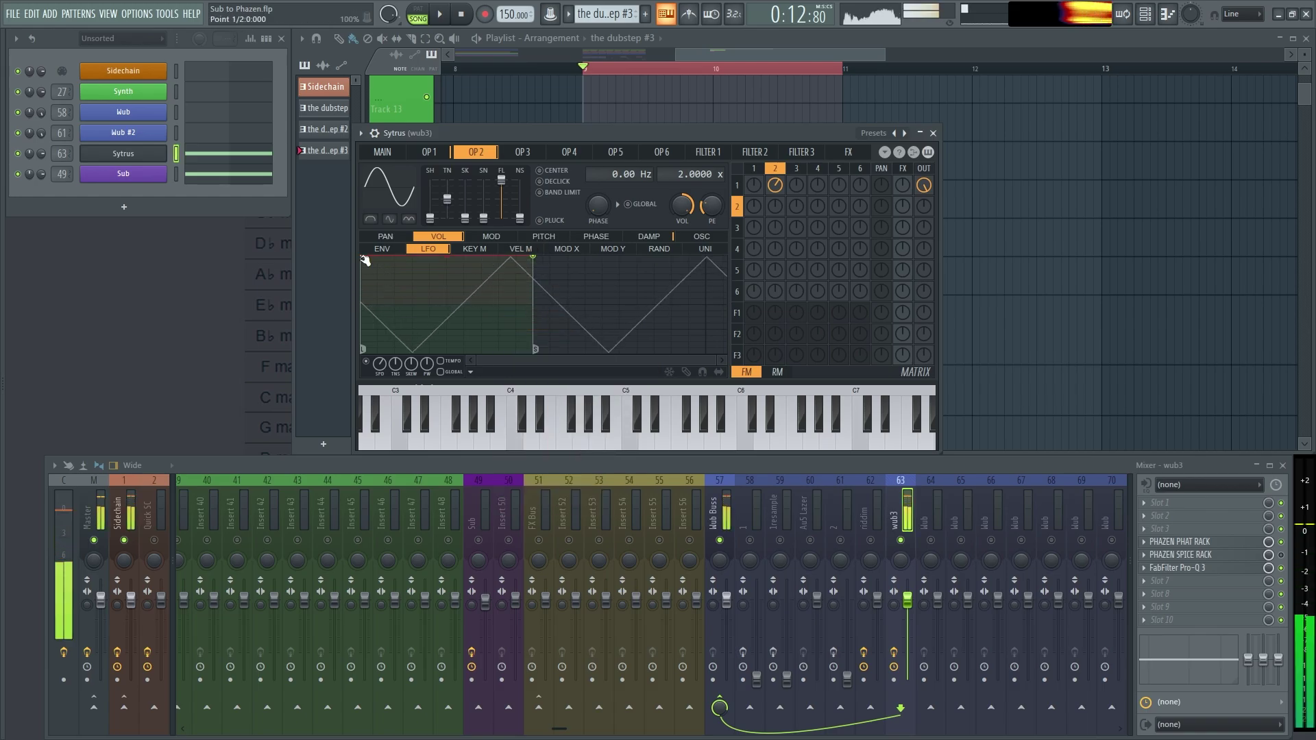
pyautogui.moveTo(367, 257); pyautogui.dragTo(360, 319)
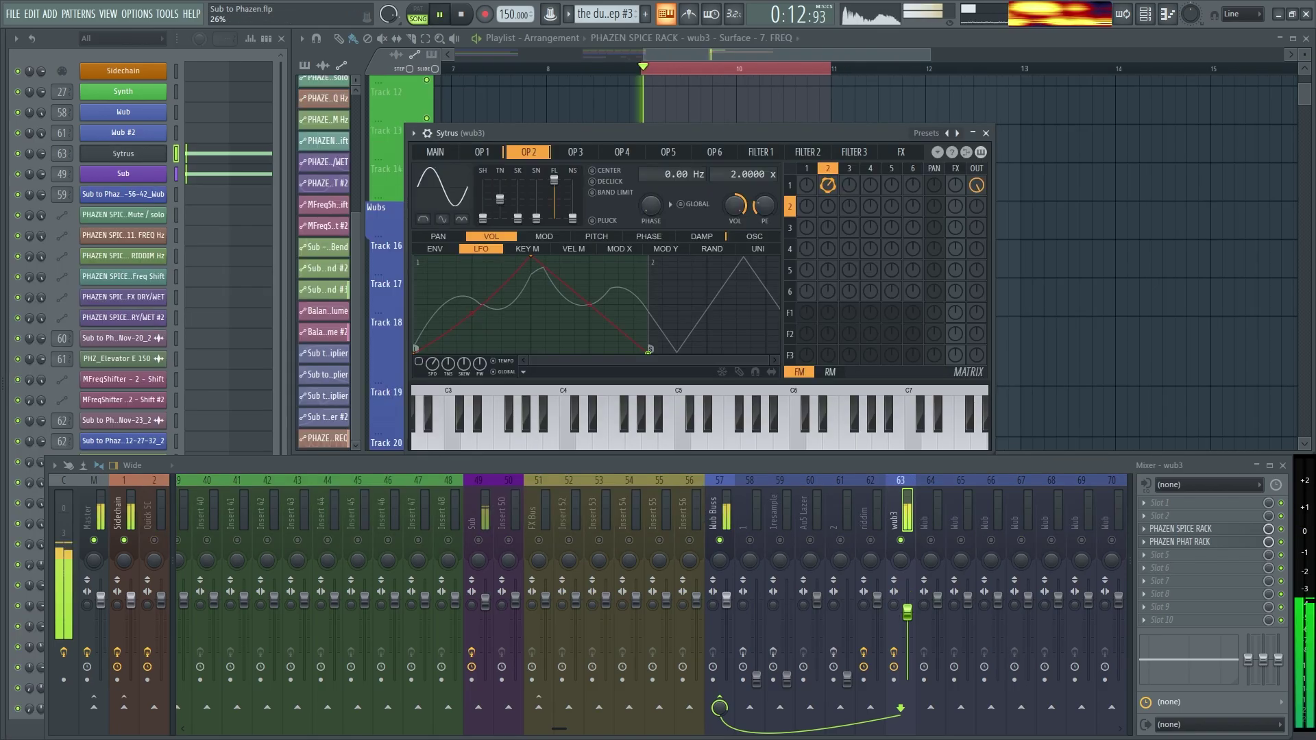
# - Create automation clips for the operator 2 volume and the master pitch in Sytrus, and close the synth window
pyautogui.rightClick(735, 206)
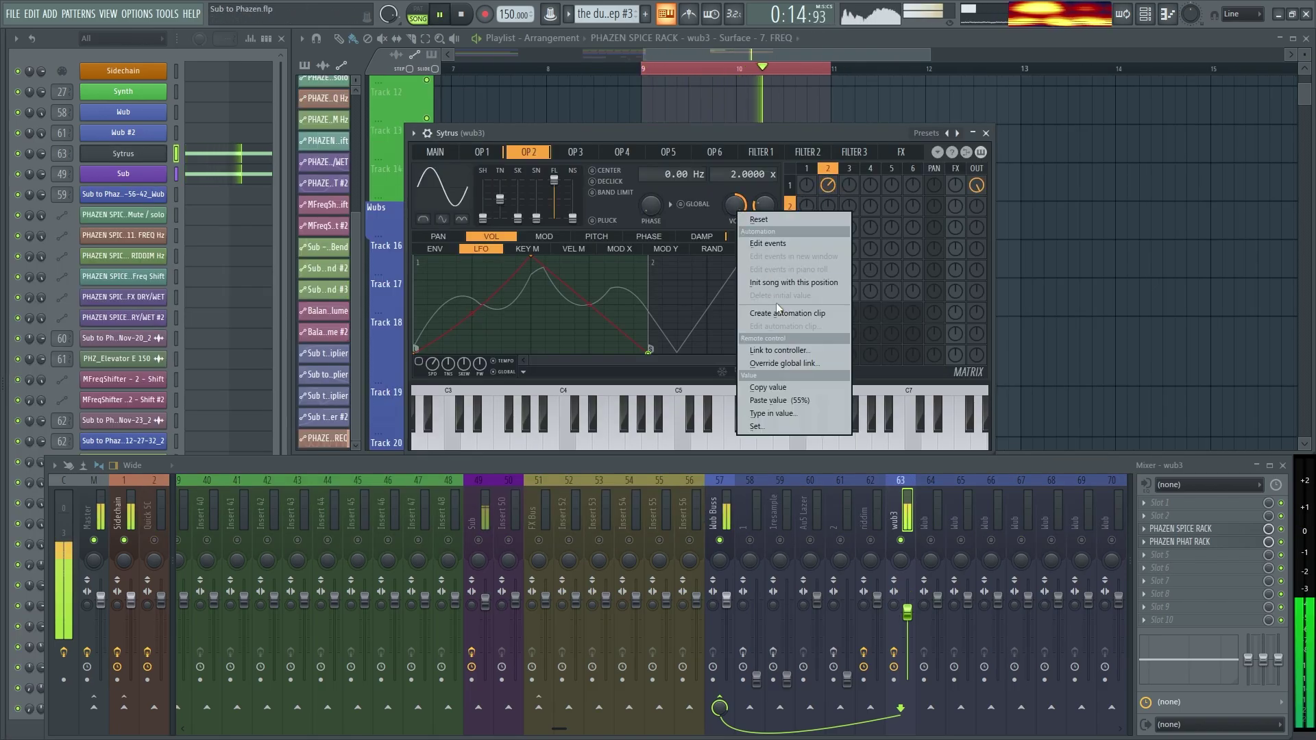
pyautogui.click(780, 313)
pyautogui.click(463, 153)
pyautogui.rightClick(490, 213)
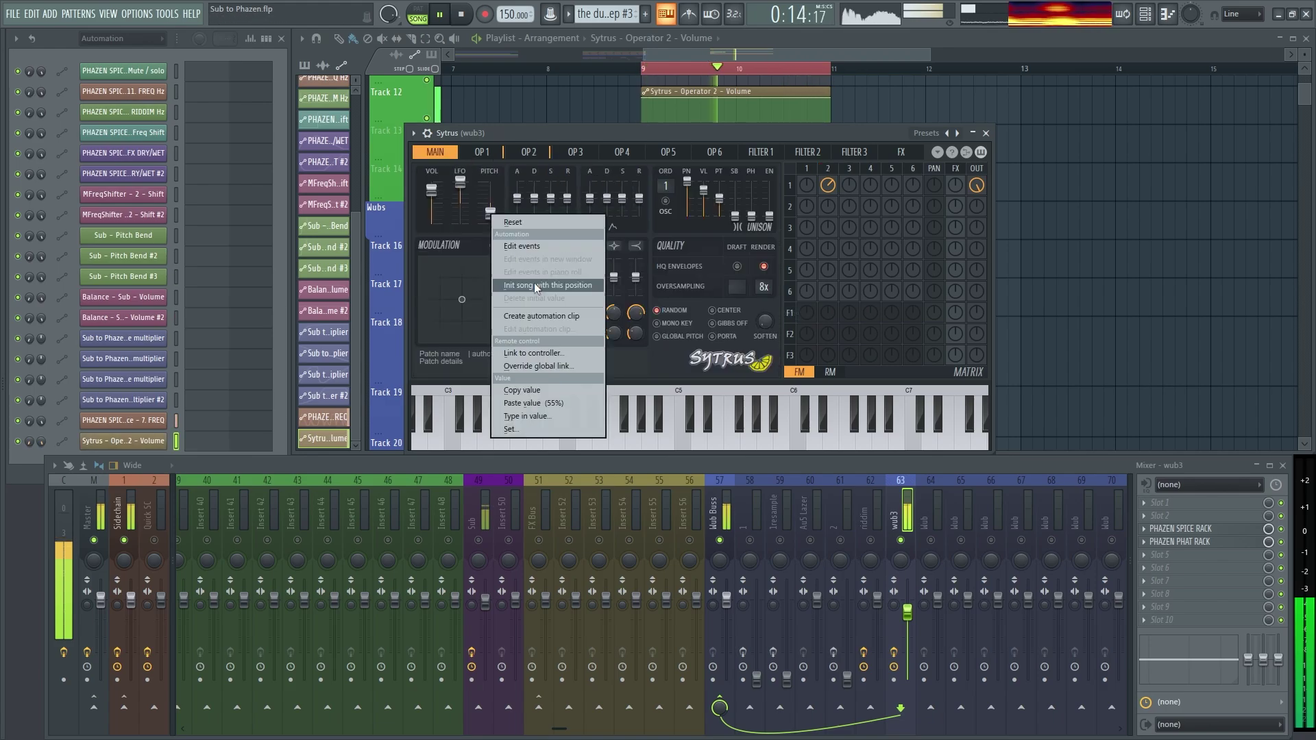
pyautogui.click(541, 316)
pyautogui.click(985, 134)
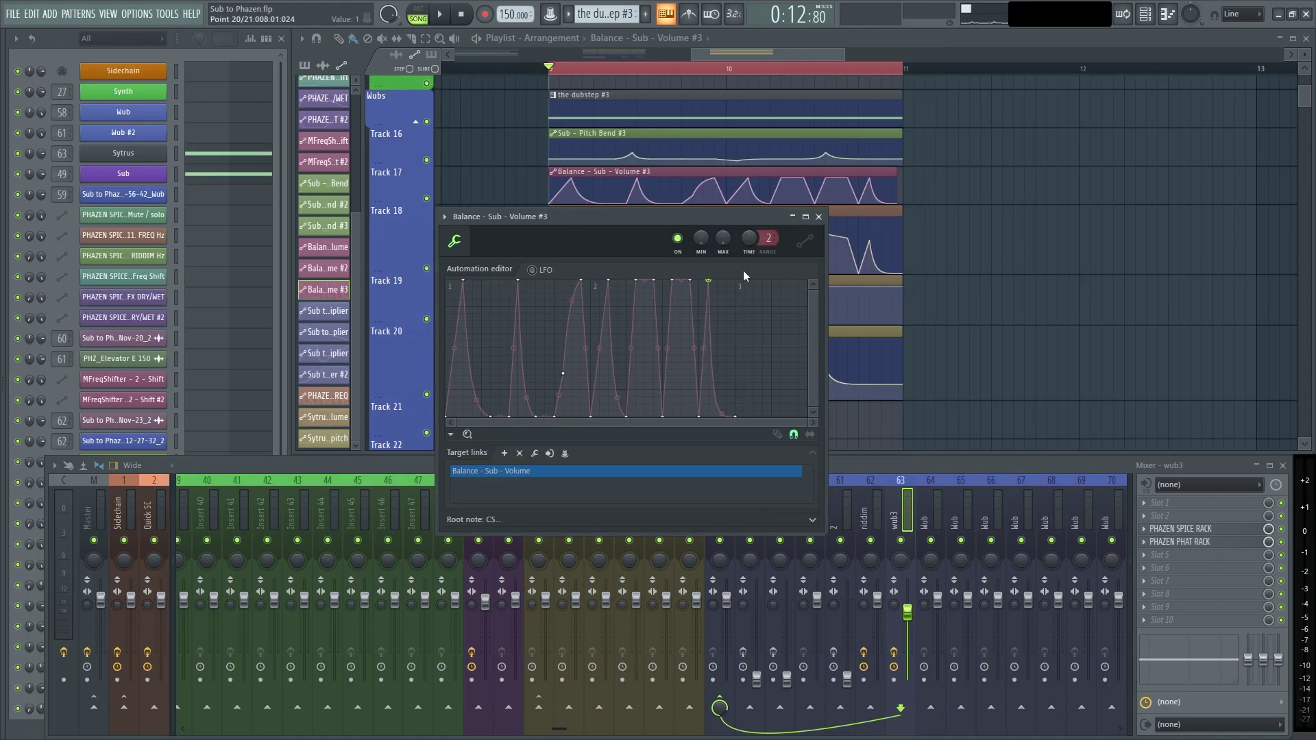
# - Audition the loop from bar 9 with the wub3 automation and close the sub volume automation editor
pyautogui.press('space')
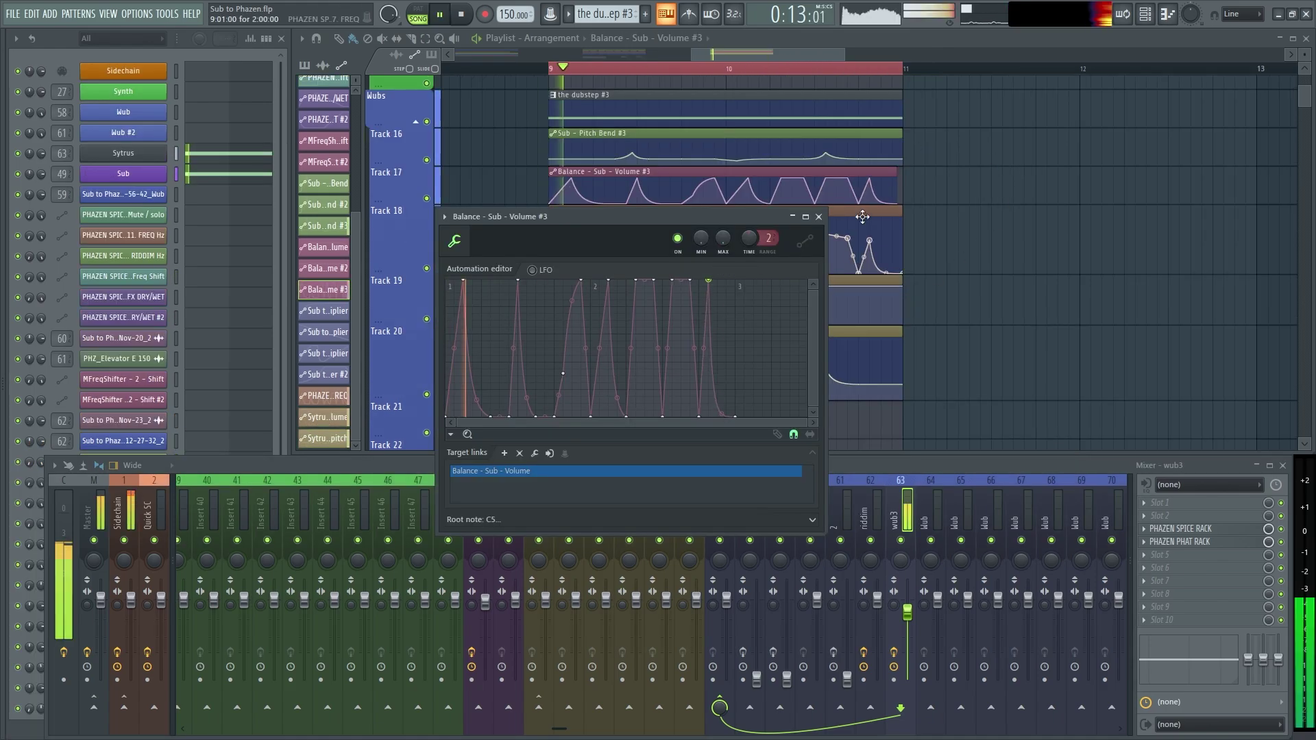
pyautogui.click(818, 216)
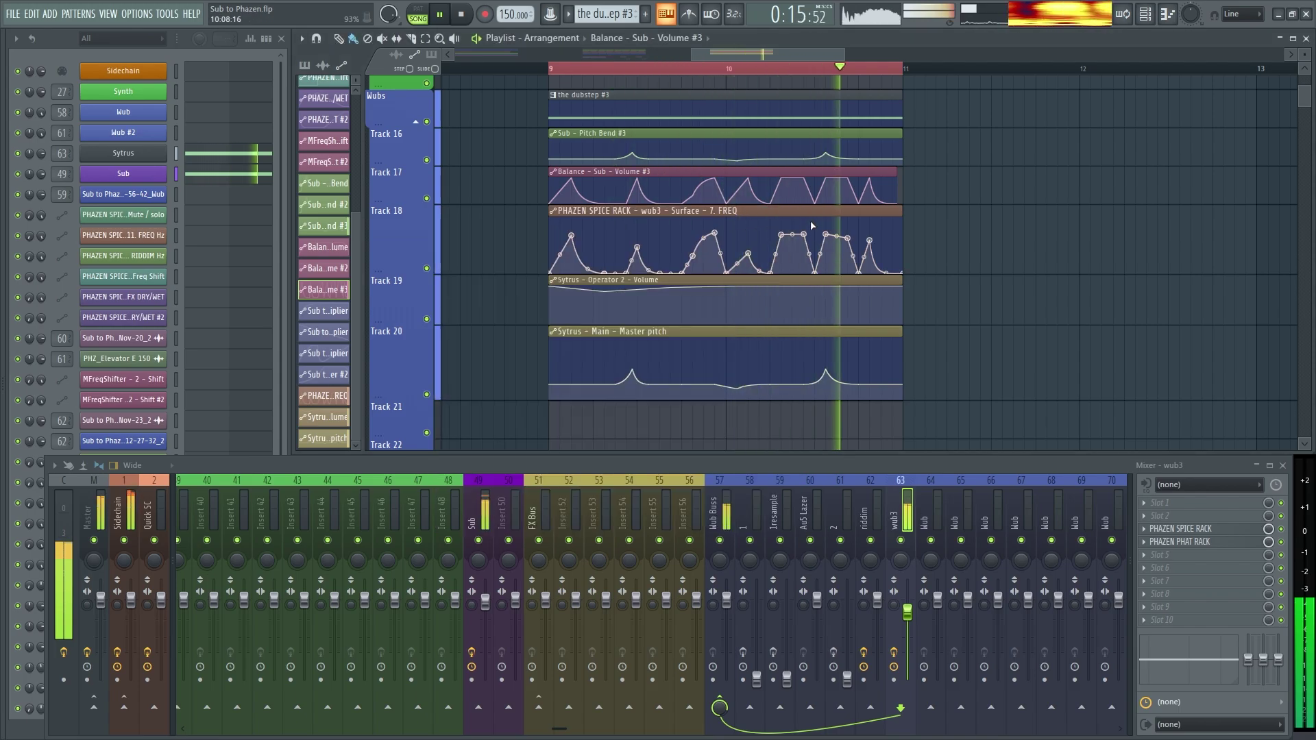
pyautogui.press('space')
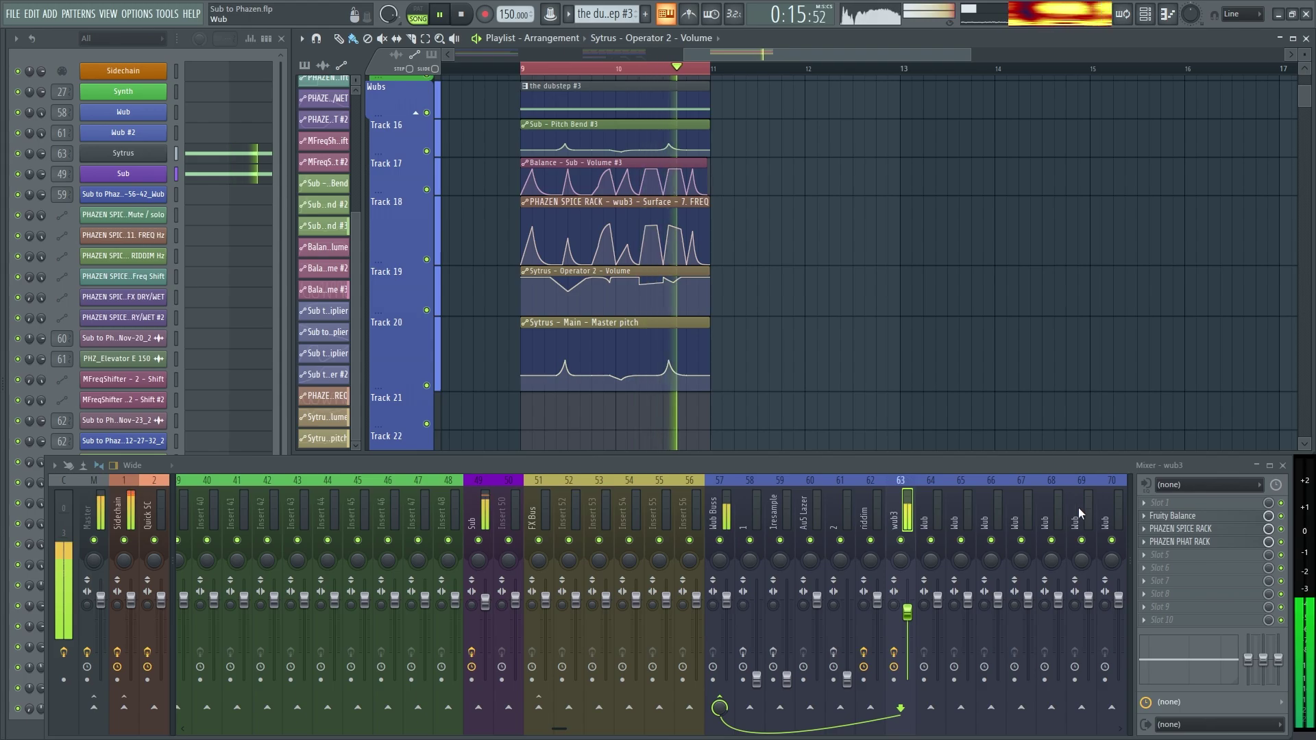
pyautogui.press('space')
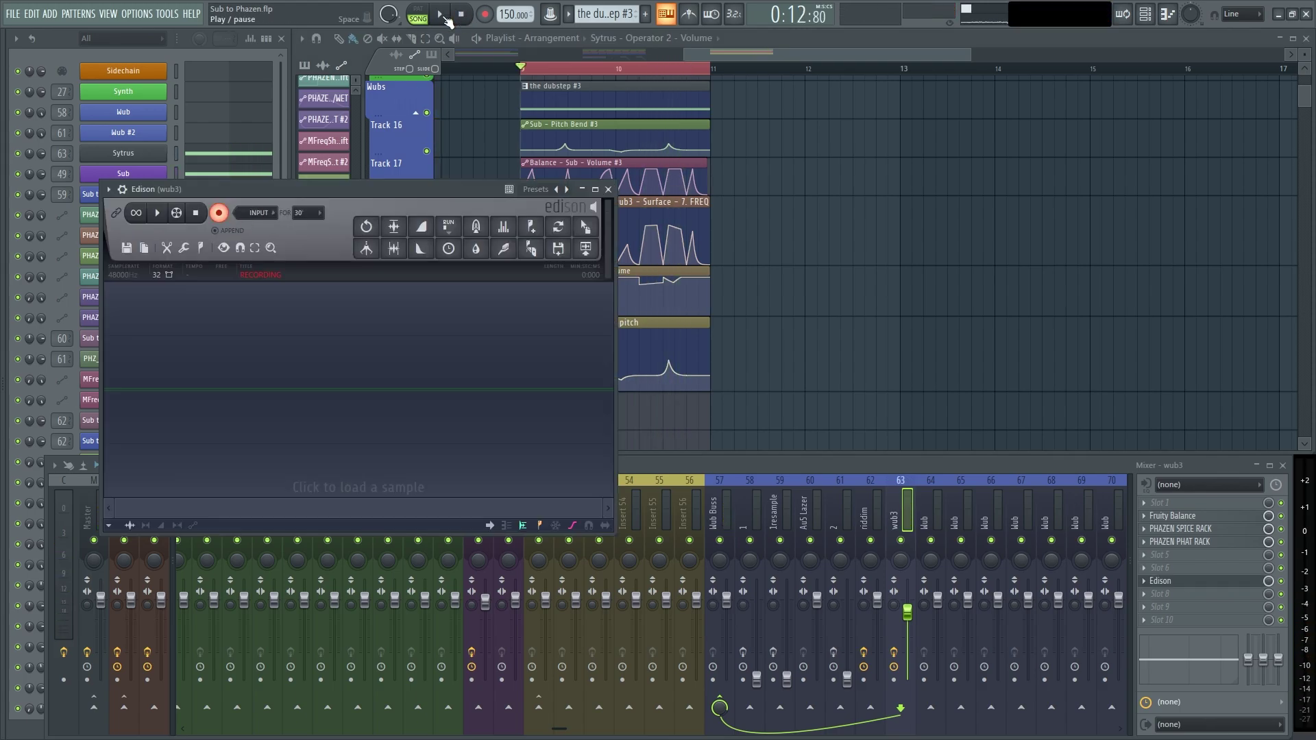
# - Record the wub3 loop into Edison and place the recording on Track 21 at bar 9
pyautogui.click(444, 17)
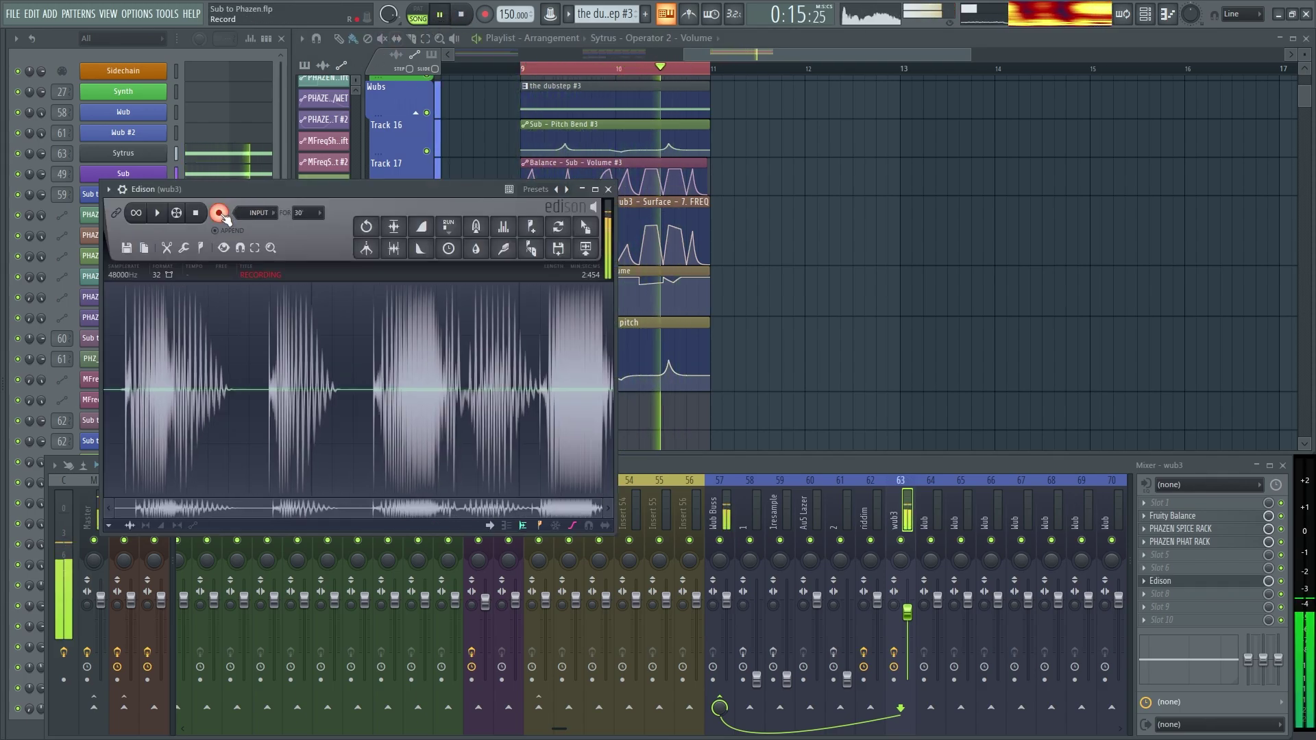
pyautogui.press('space')
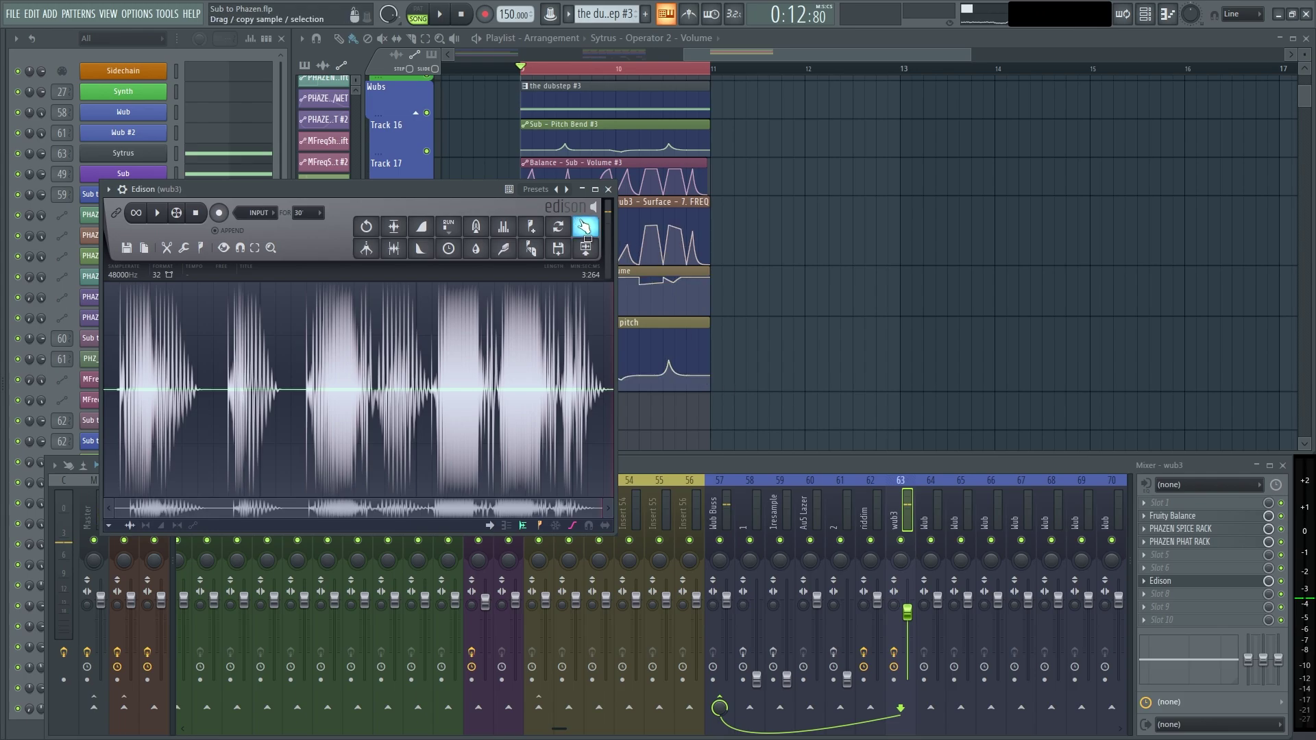
pyautogui.moveTo(584, 227); pyautogui.dragTo(881, 279)
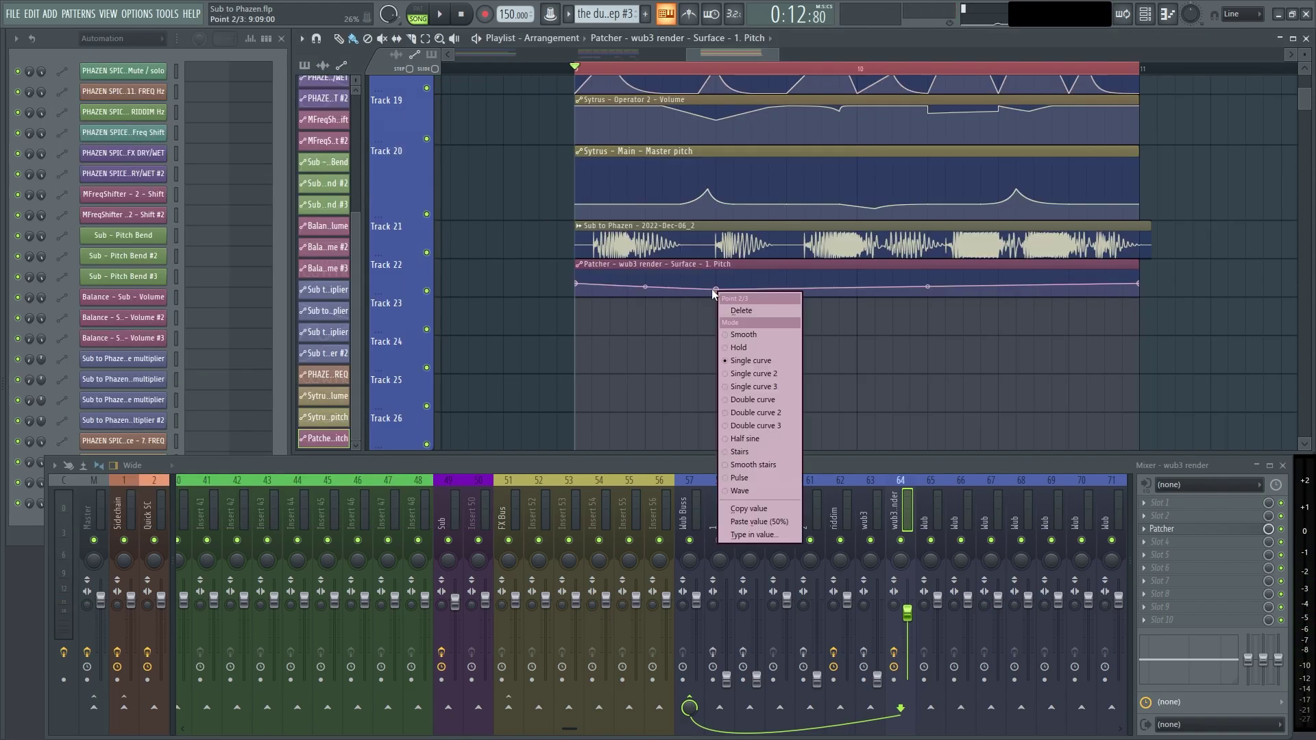
# - Set the middle point of the Track 22 pitch automation to 50% and add recording slices on Track 21 from bar 10
pyautogui.click(744, 322)
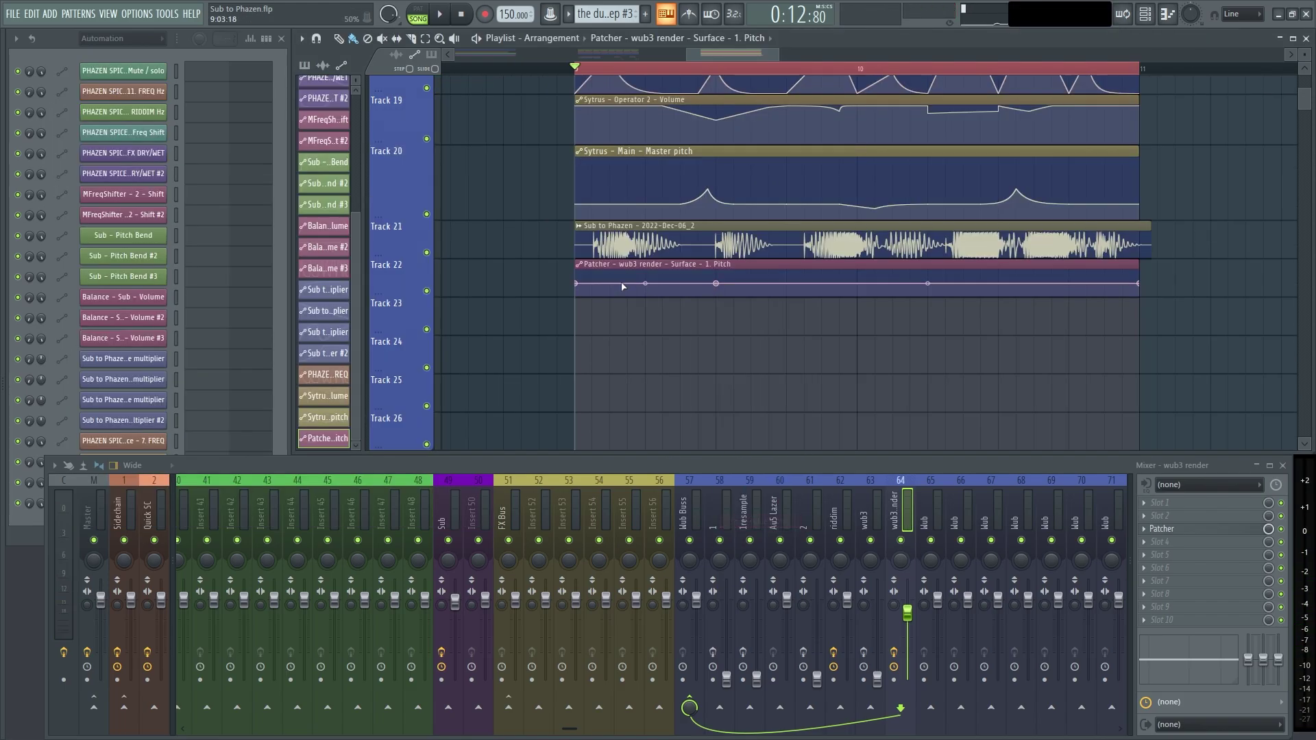
pyautogui.press('space')
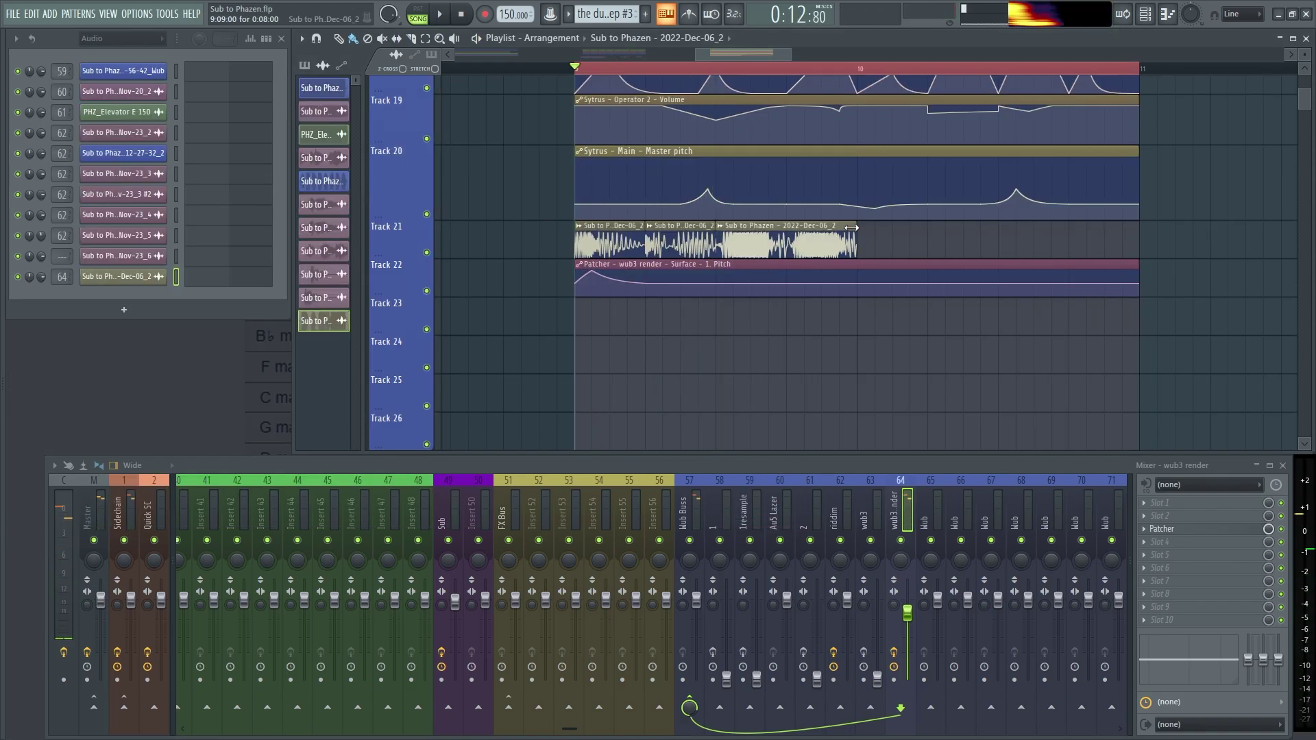
pyautogui.click(869, 235)
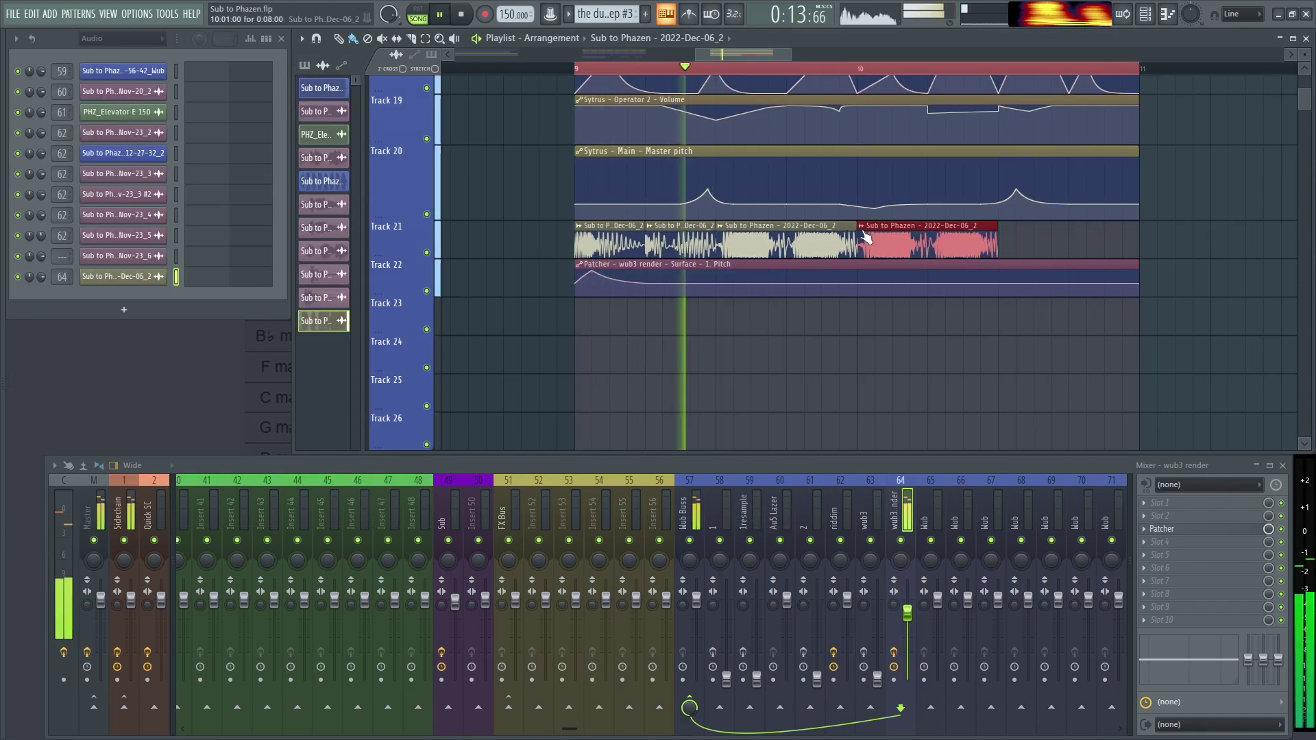
pyautogui.click(1014, 246)
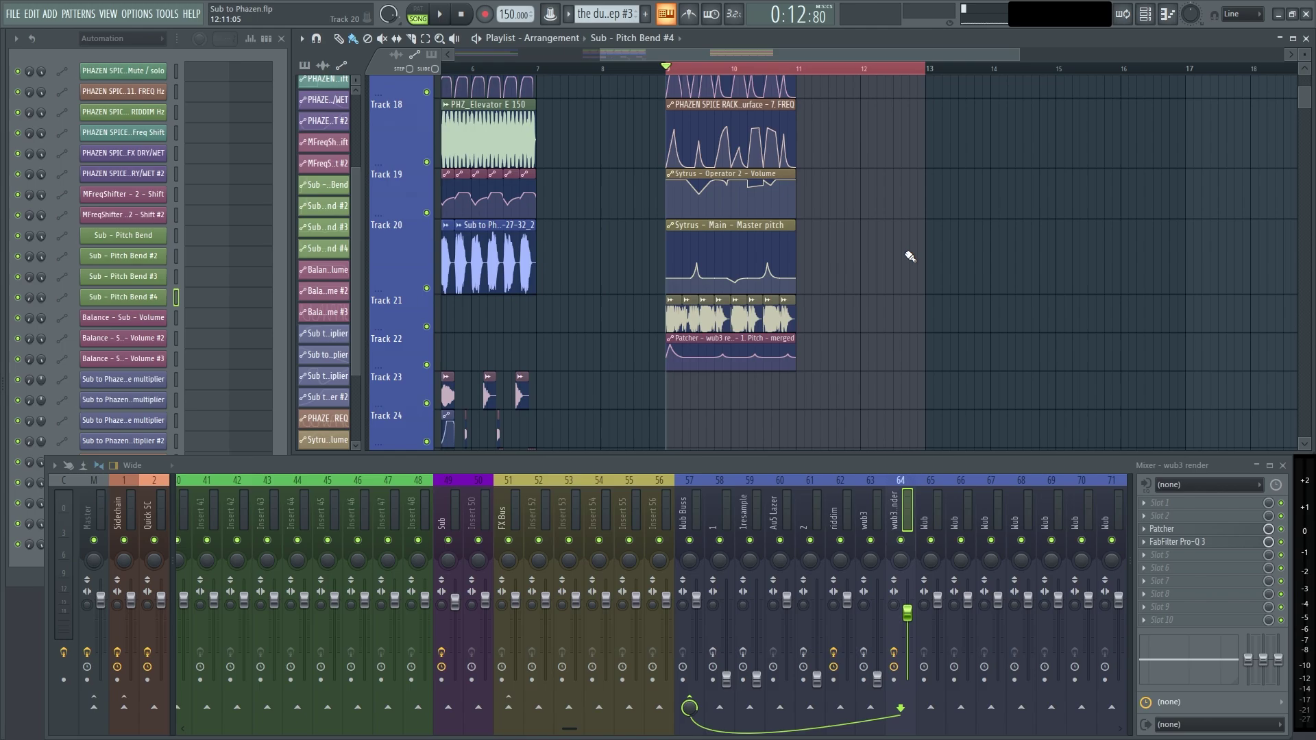
pyautogui.scroll(-2, 921, 273)
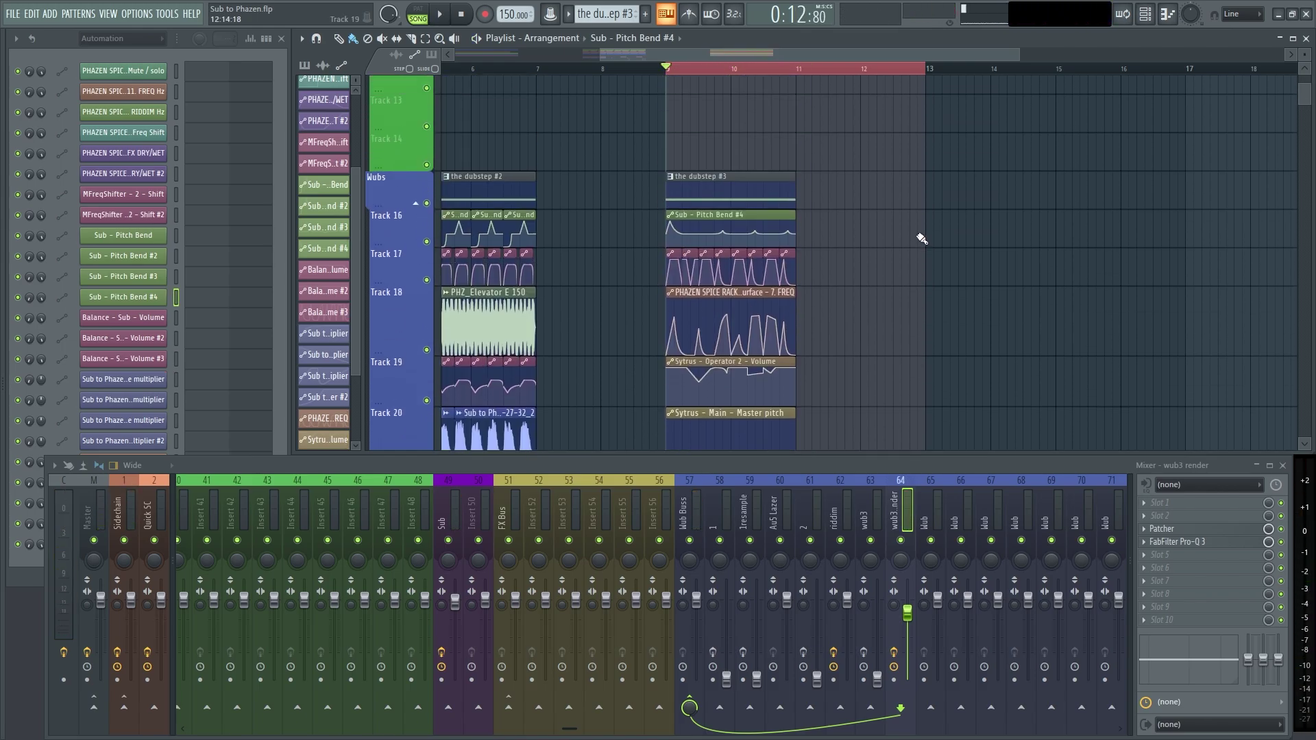
pyautogui.scroll(-2, 927, 271)
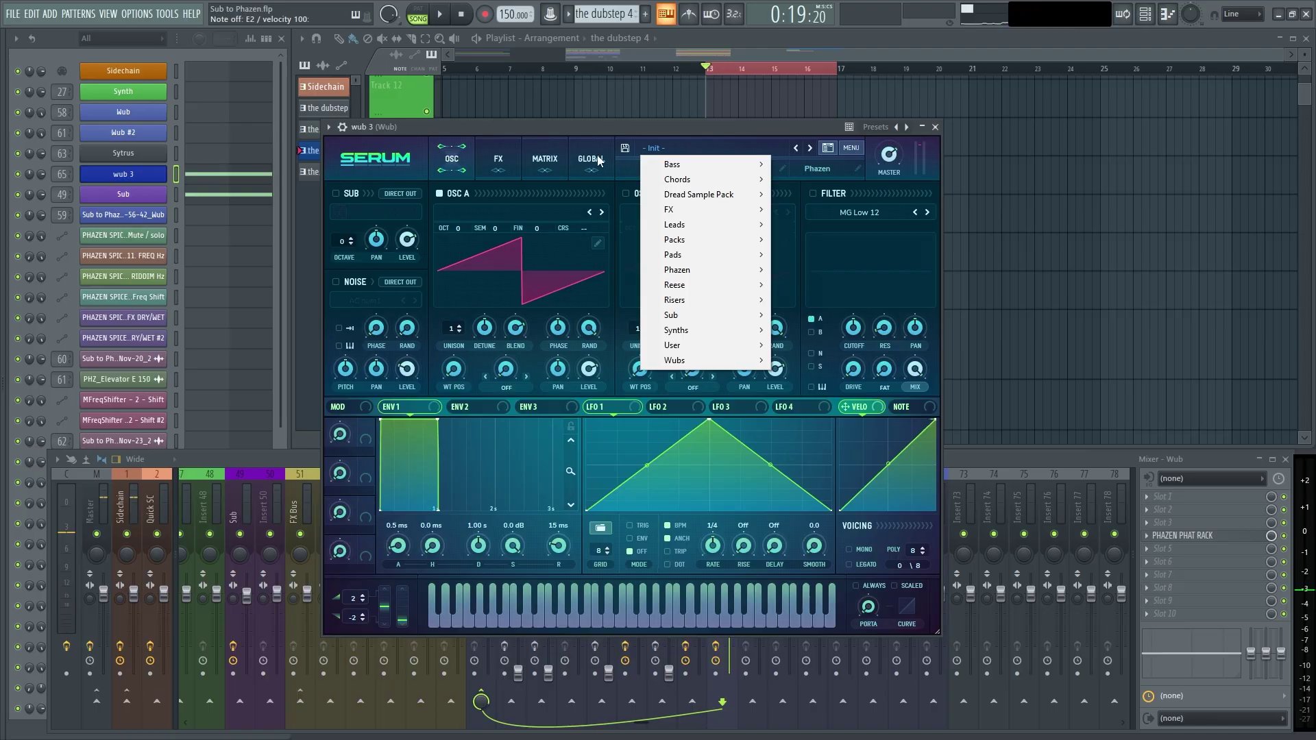
# - Look over Serum's global preferences and the project's audio device settings
pyautogui.click(599, 161)
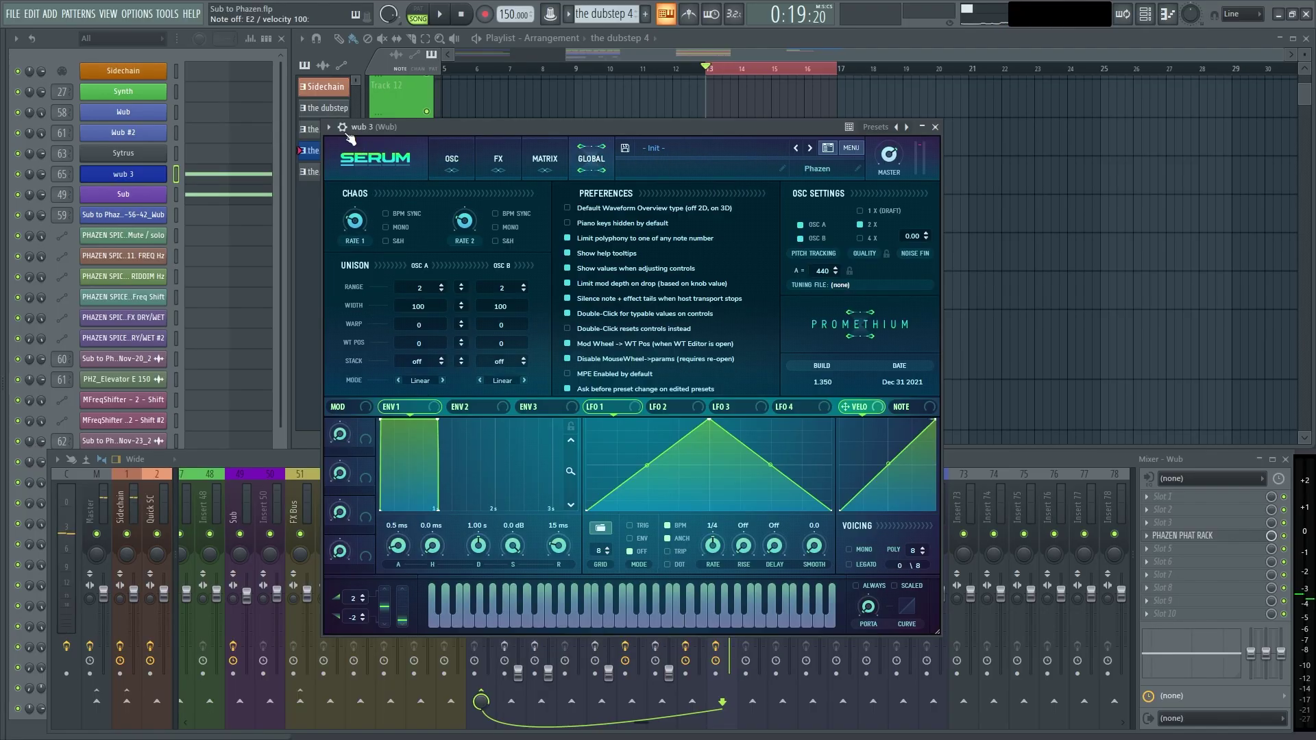
pyautogui.click(121, 14)
pyautogui.click(148, 39)
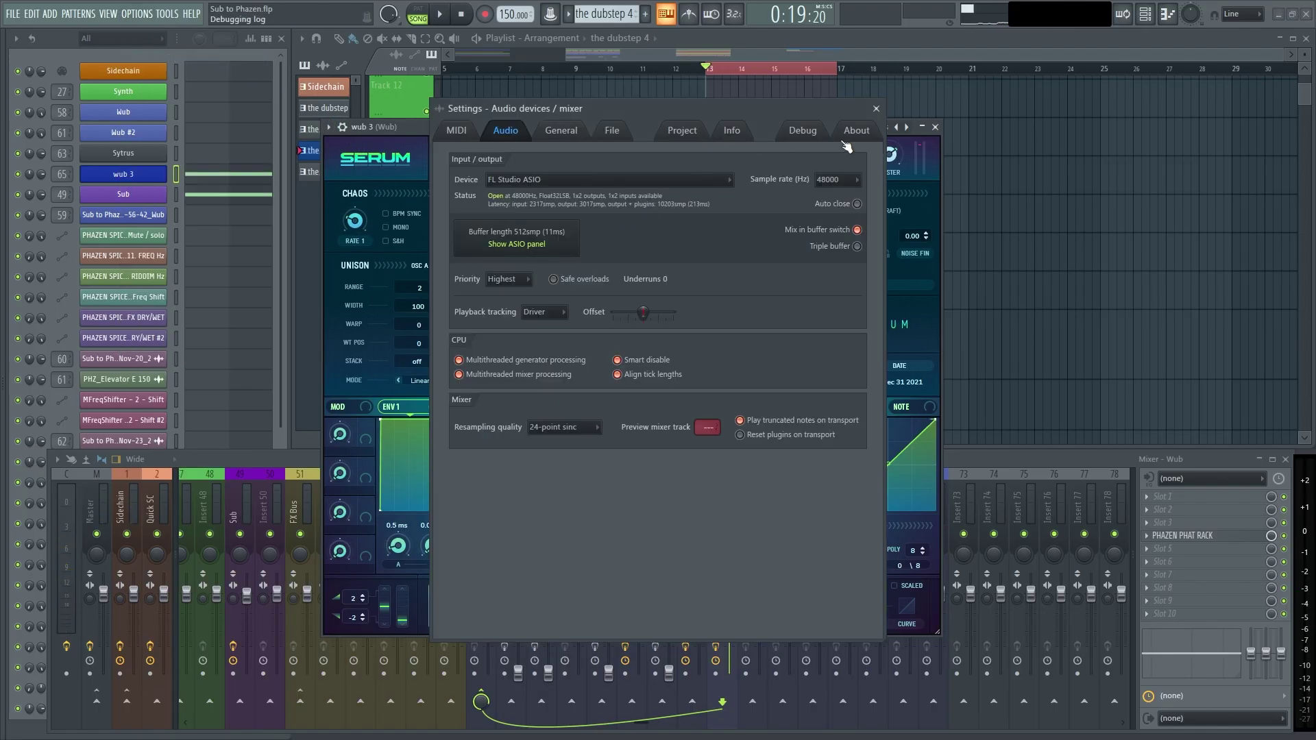
pyautogui.click(876, 109)
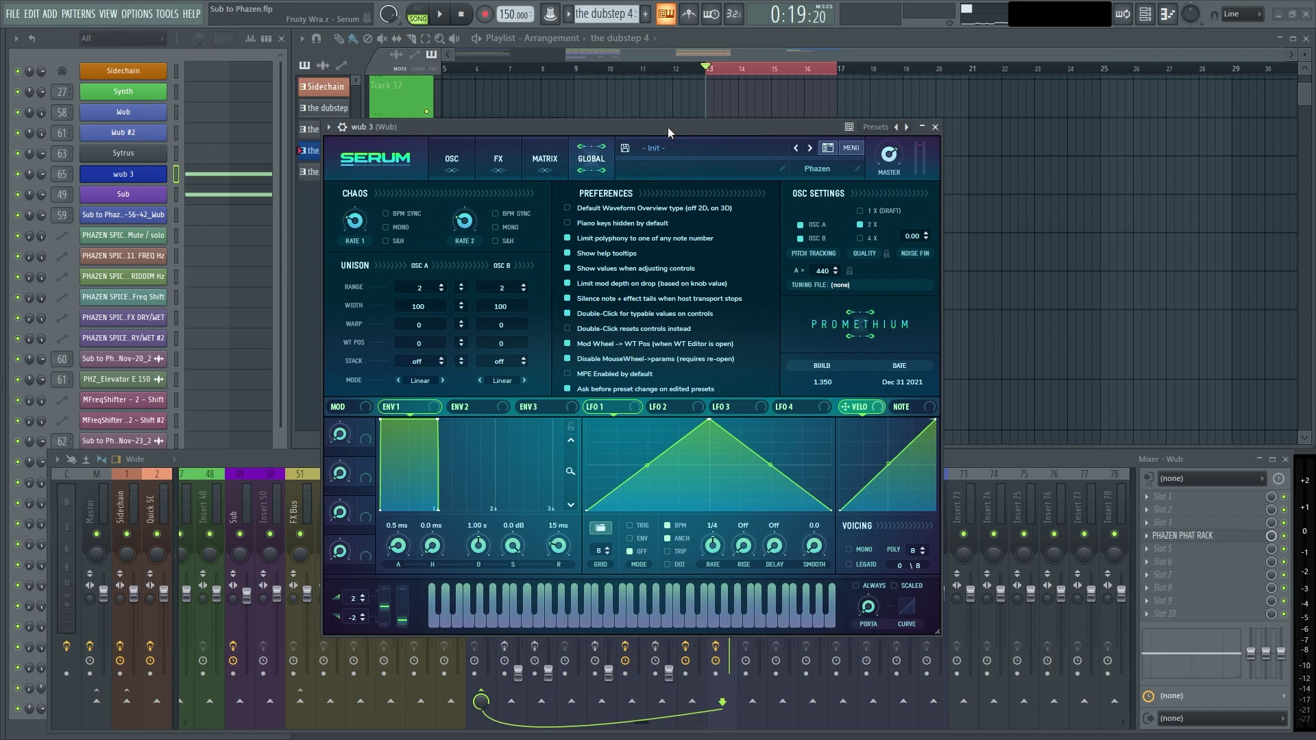
# - Move the Serum window higher on the screen and open its effects page
pyautogui.moveTo(667, 127); pyautogui.dragTo(720, 95)
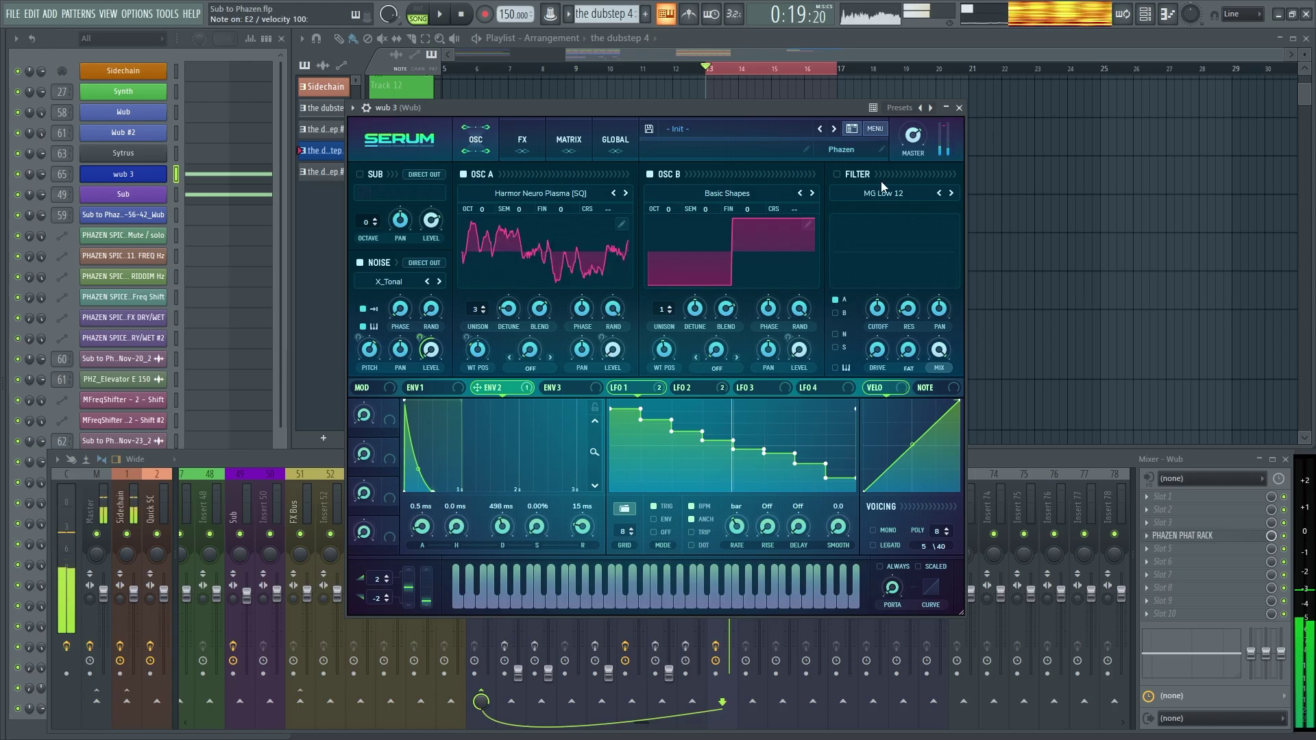
pyautogui.click(530, 141)
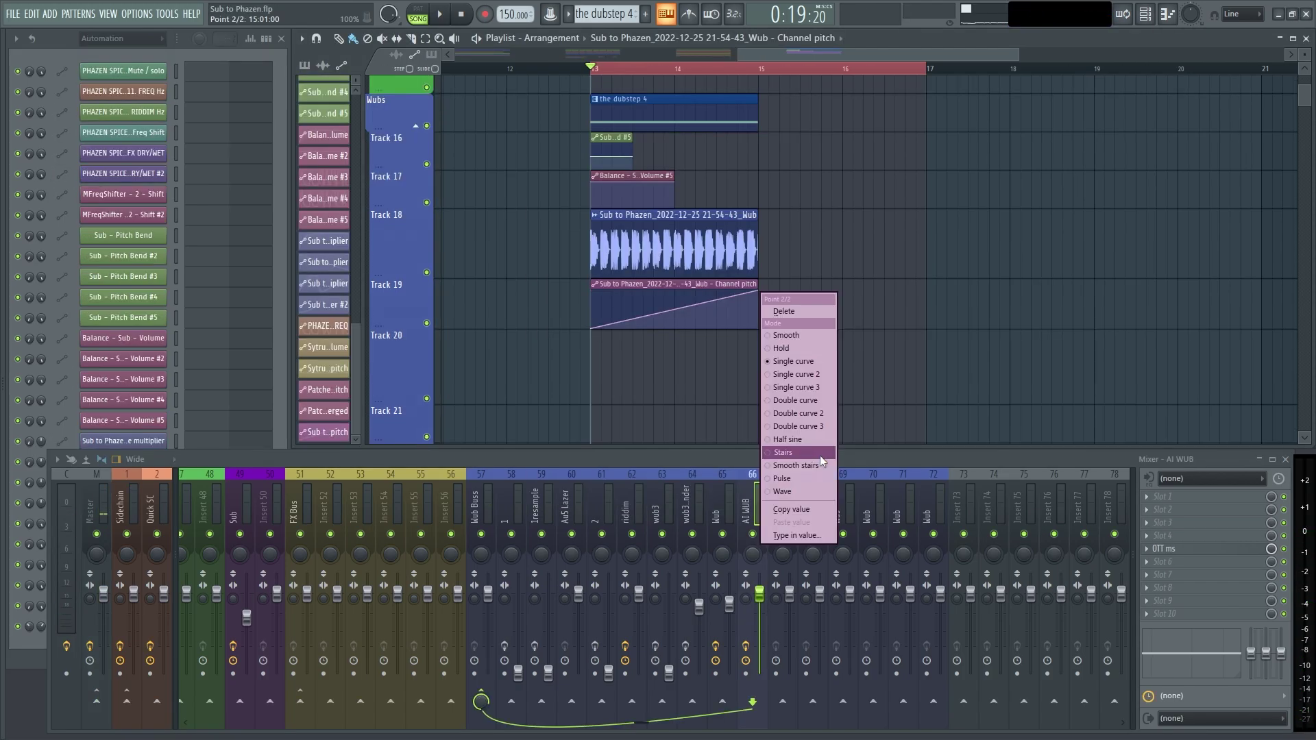
# - Shape the Track 19 channel pitch automation with the Stairs curve mode, adjust its stepping, and preview it through PHAZEN SPICE RACK
pyautogui.press('Escape')
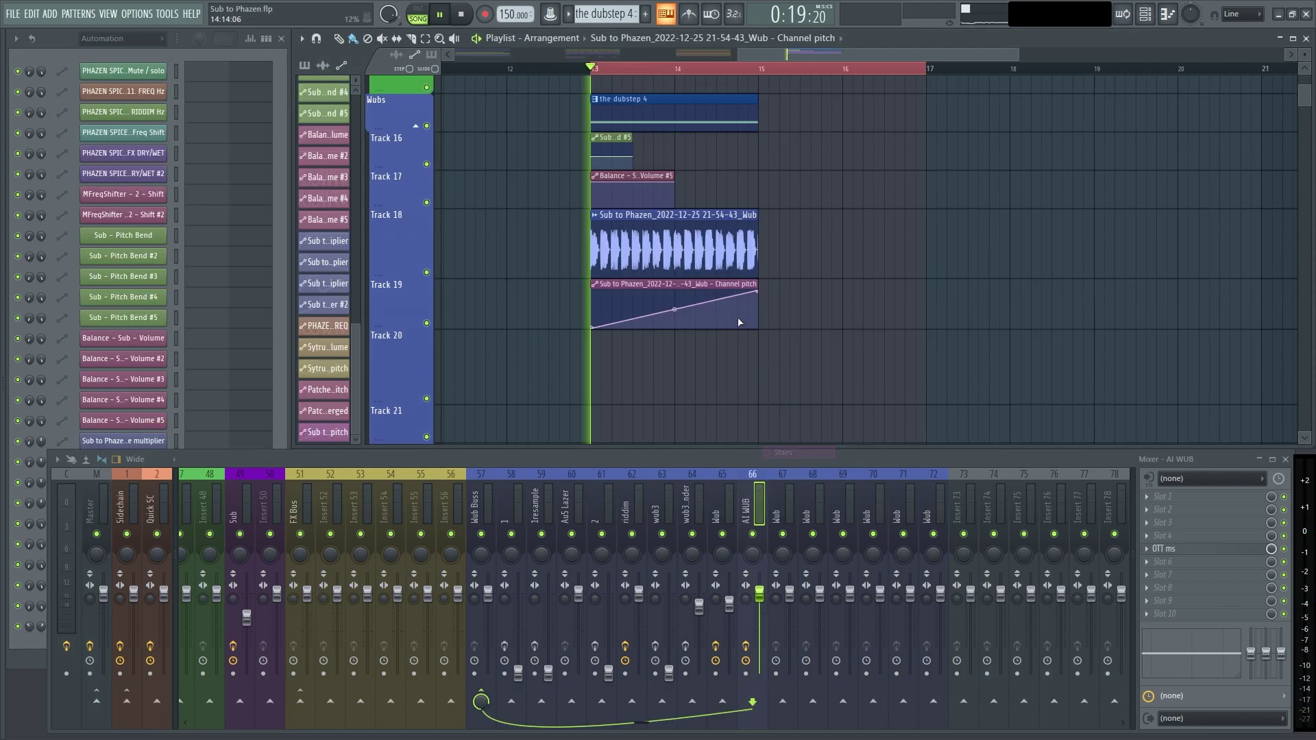
pyautogui.moveTo(674, 310)
pyautogui.mouseDown()
pyautogui.moveTo(675, 288)
pyautogui.moveTo(671, 318)
pyautogui.mouseUp()
pyautogui.press('space')
pyautogui.press('space')
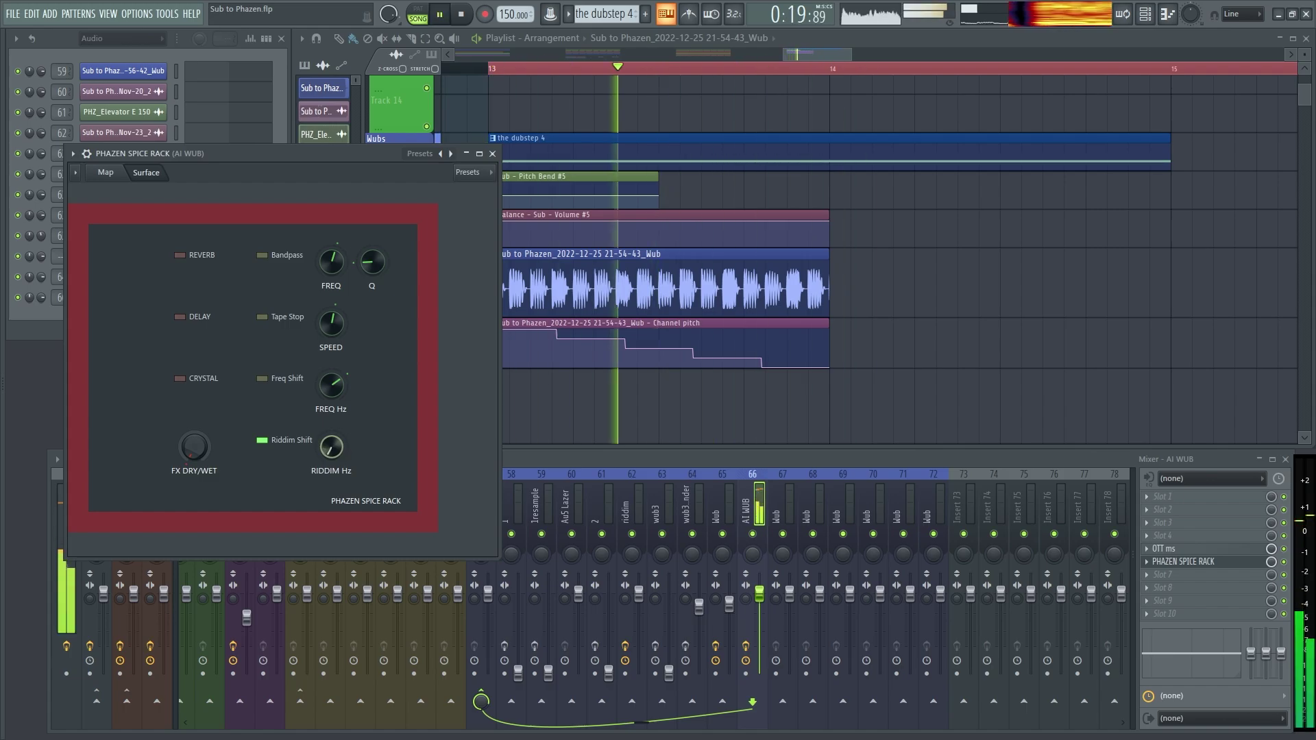
pyautogui.click(492, 154)
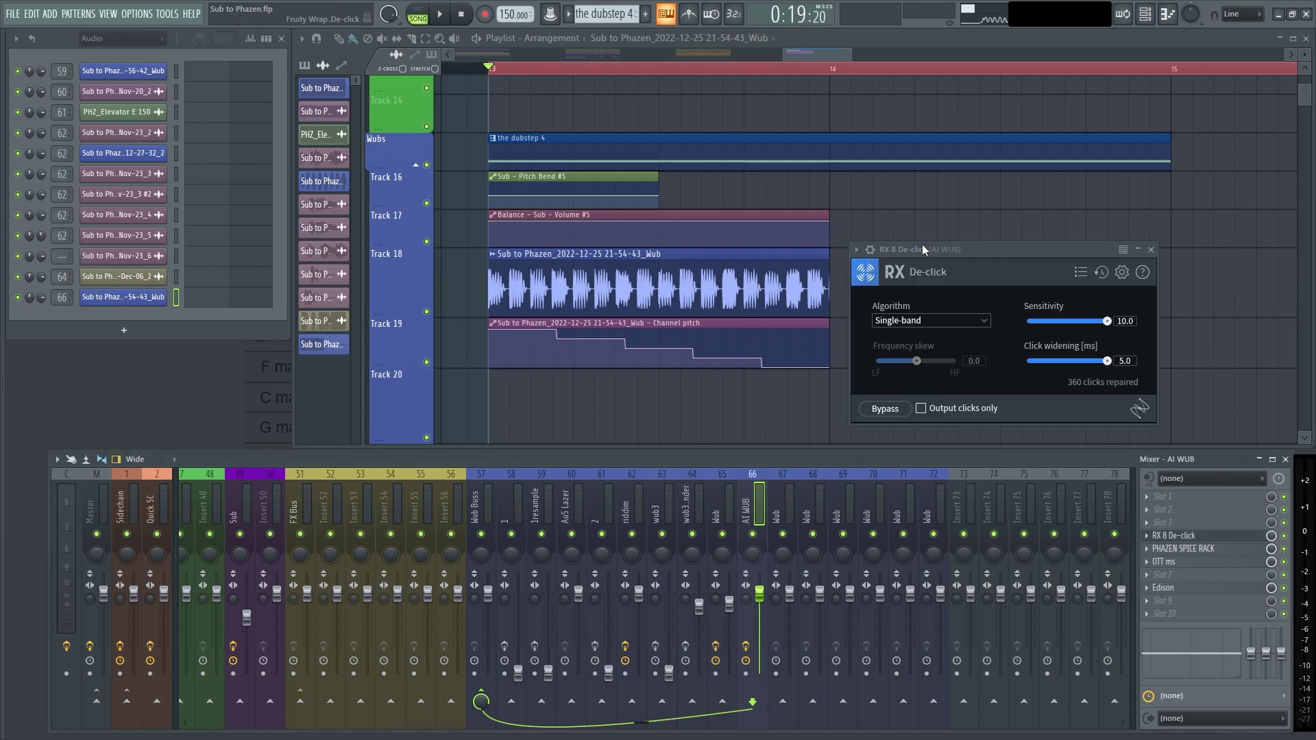
# - Enable clicks-only output in RX 8 De-click while listening and solo the AI WUB mixer channel
pyautogui.moveTo(923, 244); pyautogui.dragTo(895, 235)
pyautogui.press('space')
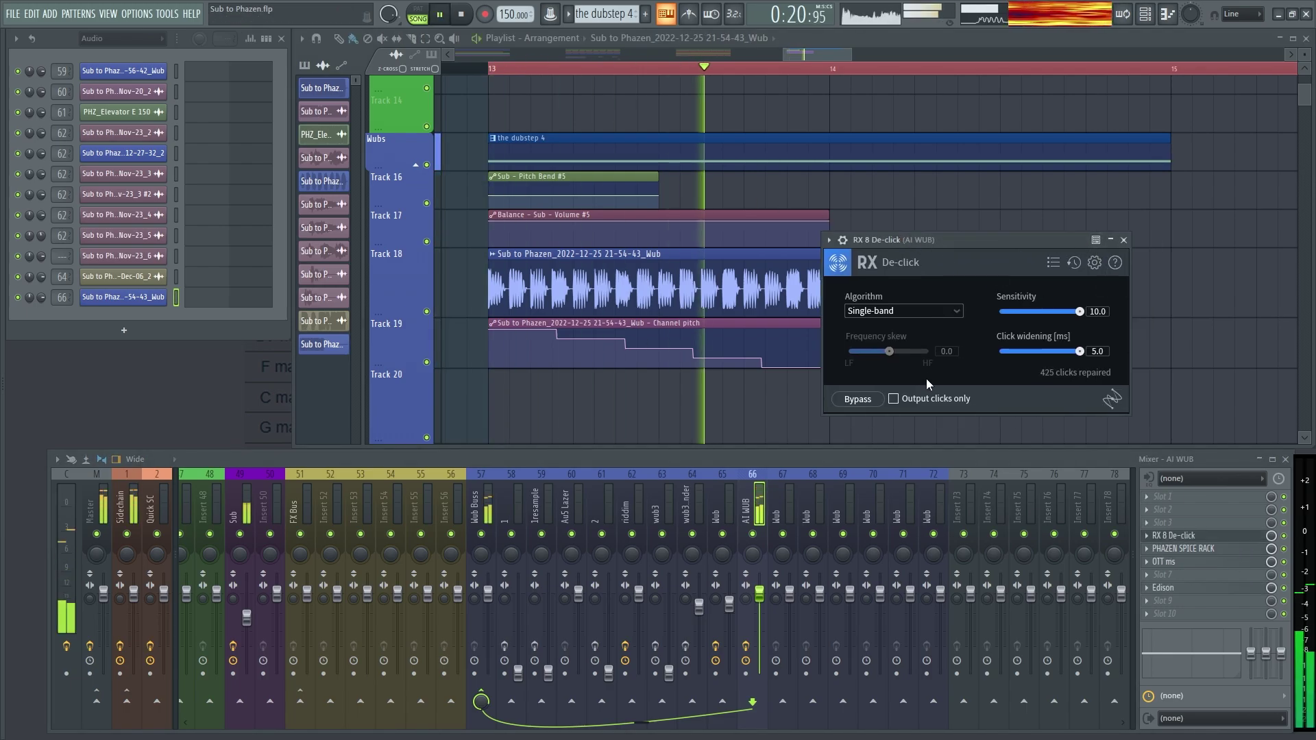
pyautogui.click(909, 403)
pyautogui.rightClick(753, 534)
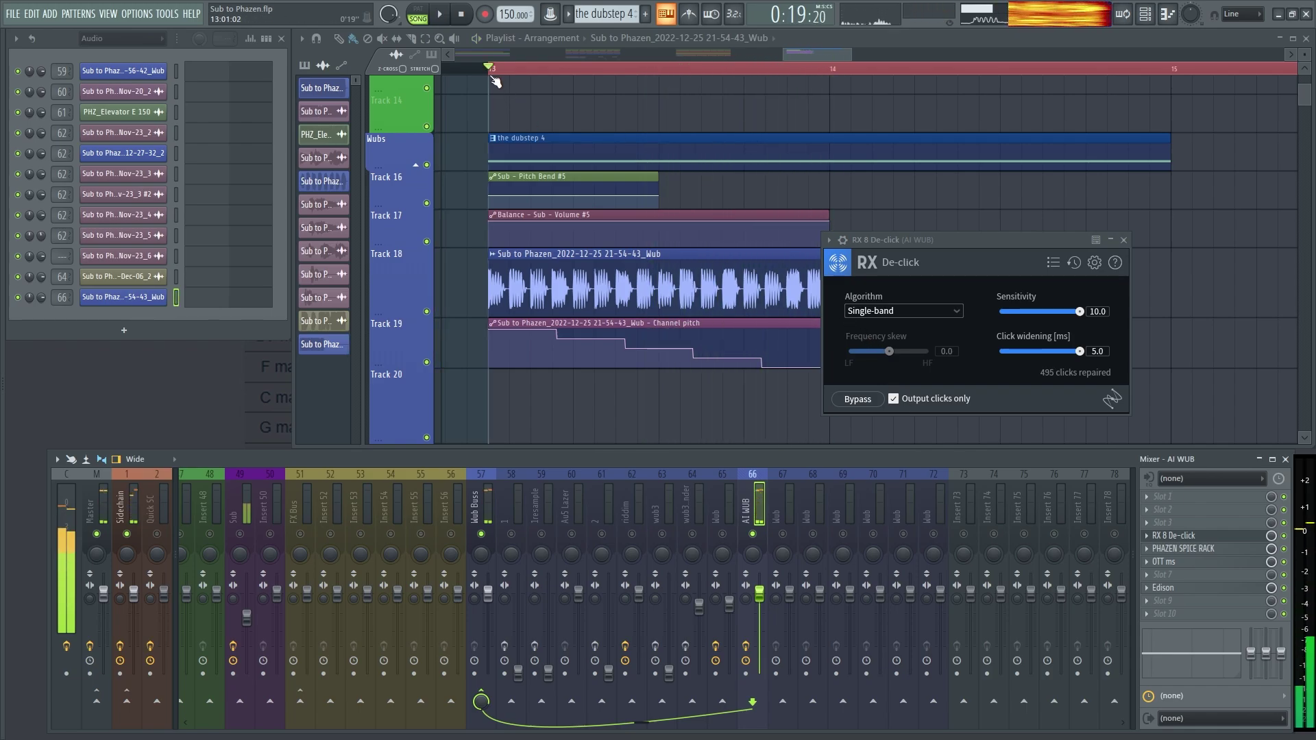
# - Limit the playback loop to bar 13 and turn off RX 8 De-click's clicks-only output while comparing the sound
pyautogui.moveTo(491, 74); pyautogui.dragTo(820, 188)
pyautogui.keyDown('ctrl'); pyautogui.click(968, 299); pyautogui.keyUp('ctrl')
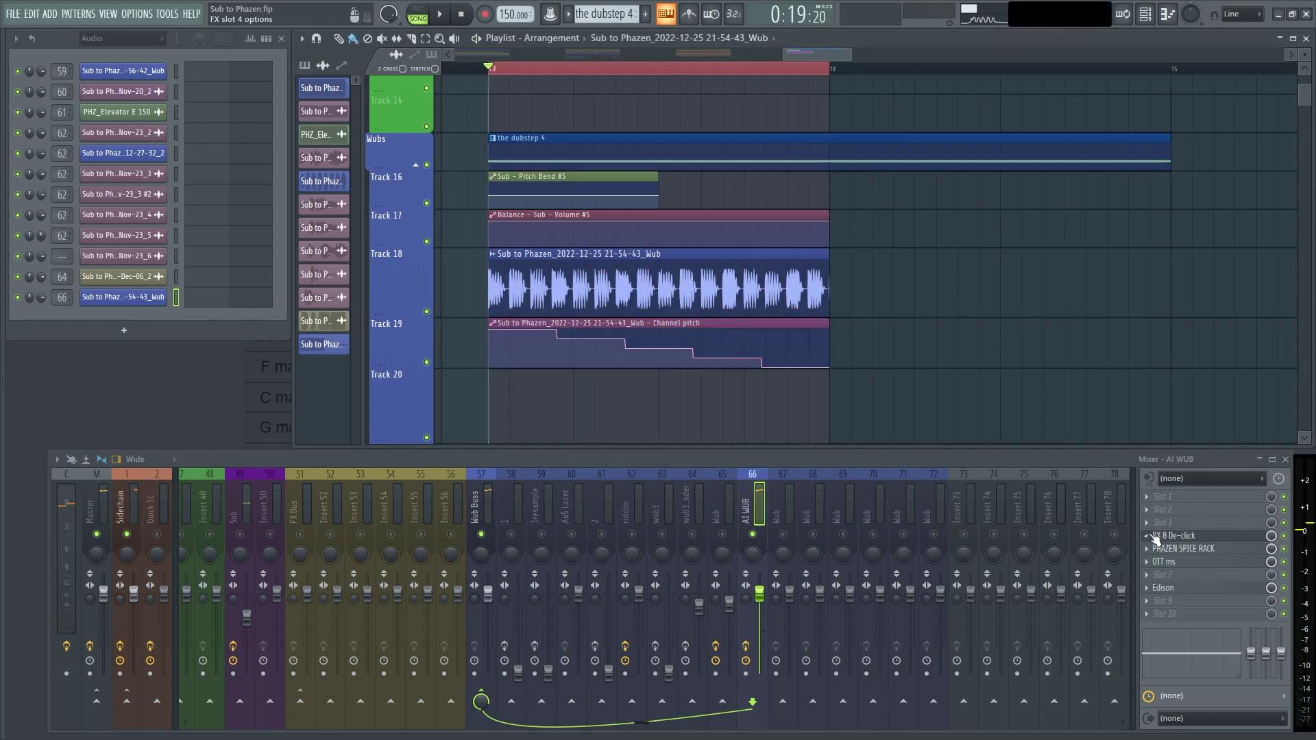
pyautogui.click(1178, 537)
pyautogui.press('space')
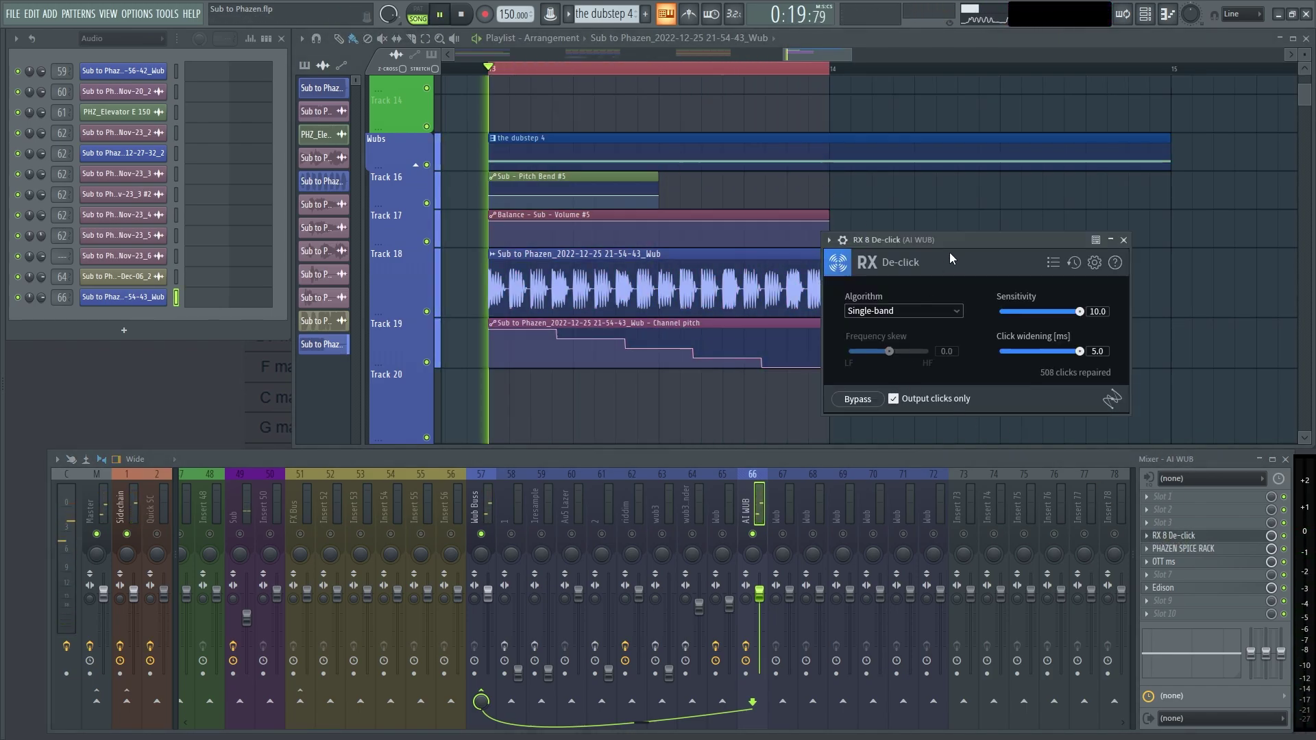
pyautogui.click(938, 399)
pyautogui.press('space')
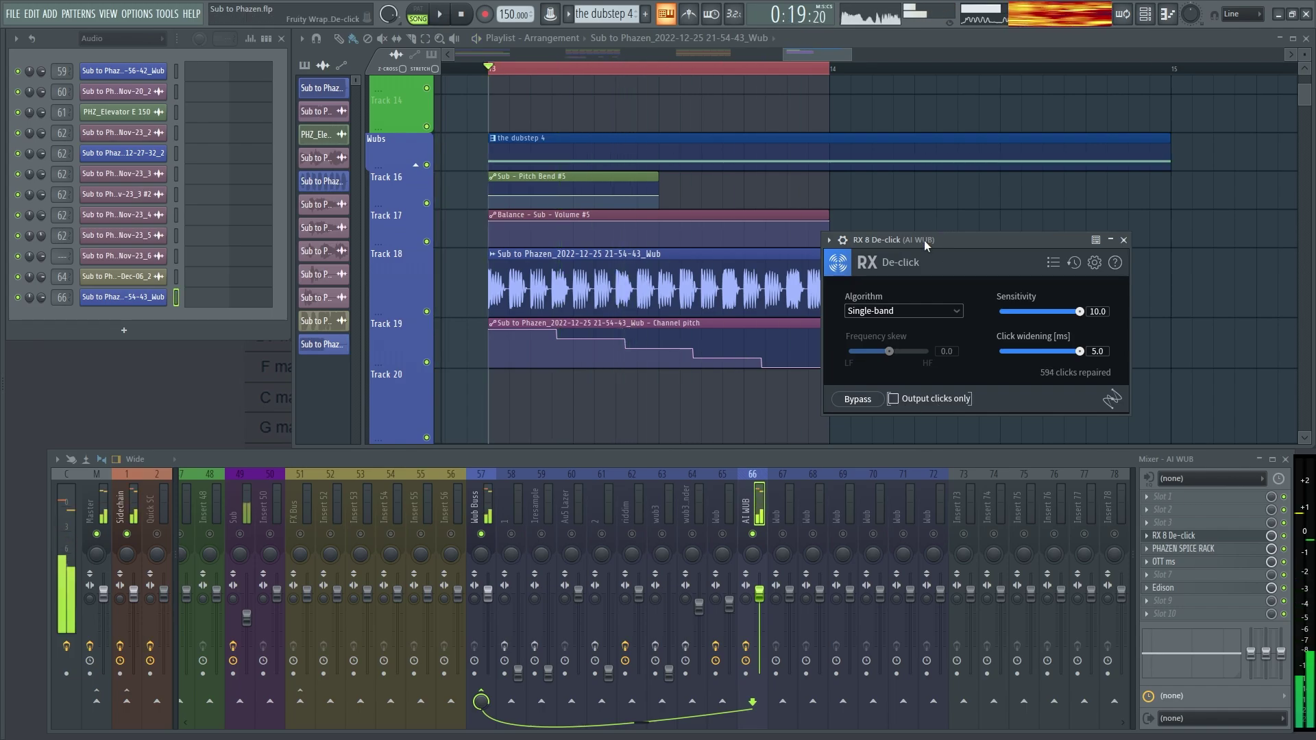
pyautogui.moveTo(924, 241); pyautogui.dragTo(870, 237)
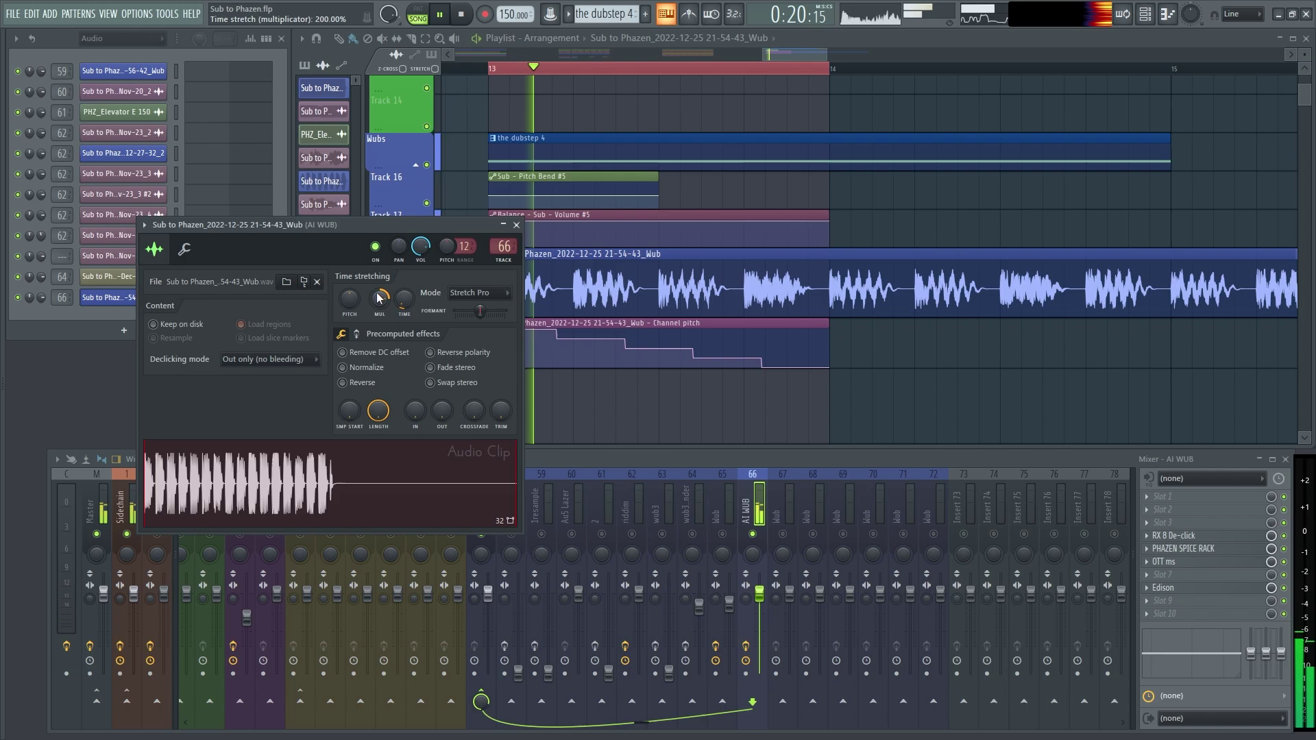
# - Close the wub clip settings and place three Edison recording selections in the playlist, two on Track 20 and one on Track 17
pyautogui.click(517, 226)
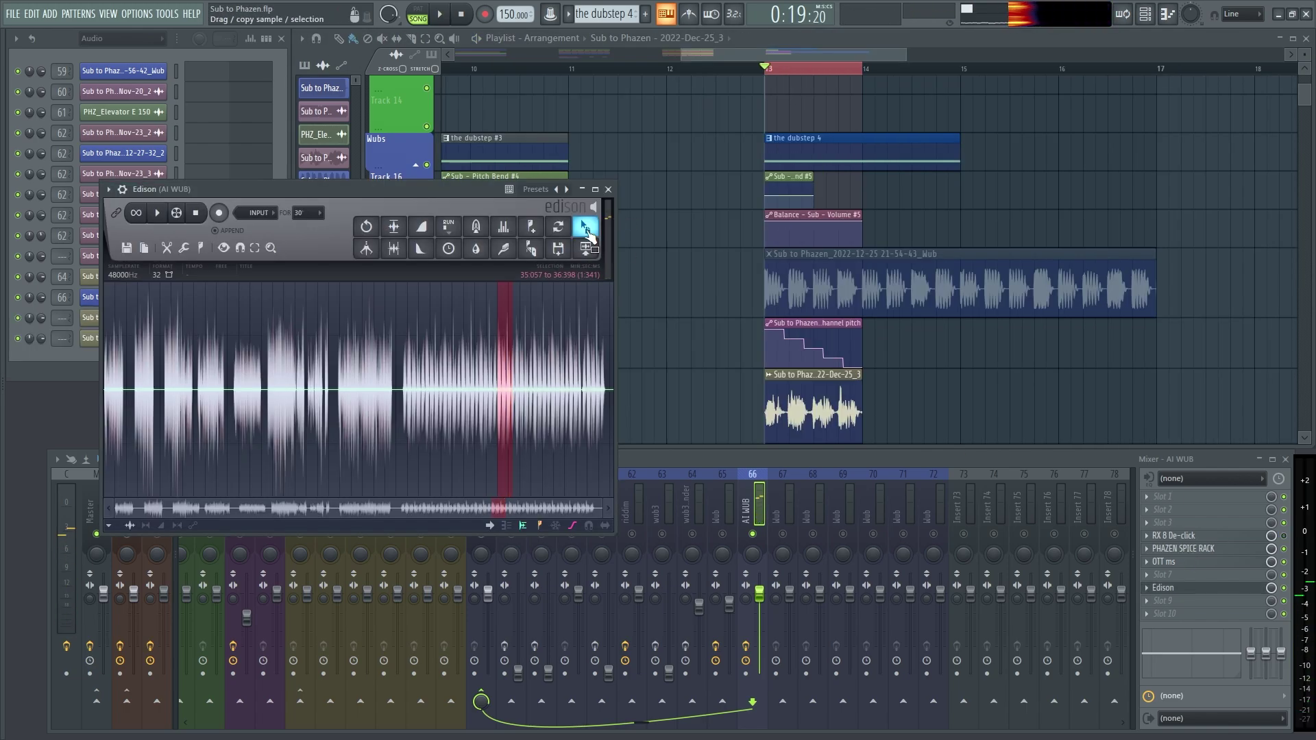
pyautogui.moveTo(587, 233); pyautogui.dragTo(941, 407)
pyautogui.moveTo(587, 233); pyautogui.dragTo(1110, 408)
pyautogui.moveTo(587, 223); pyautogui.dragTo(1172, 231)
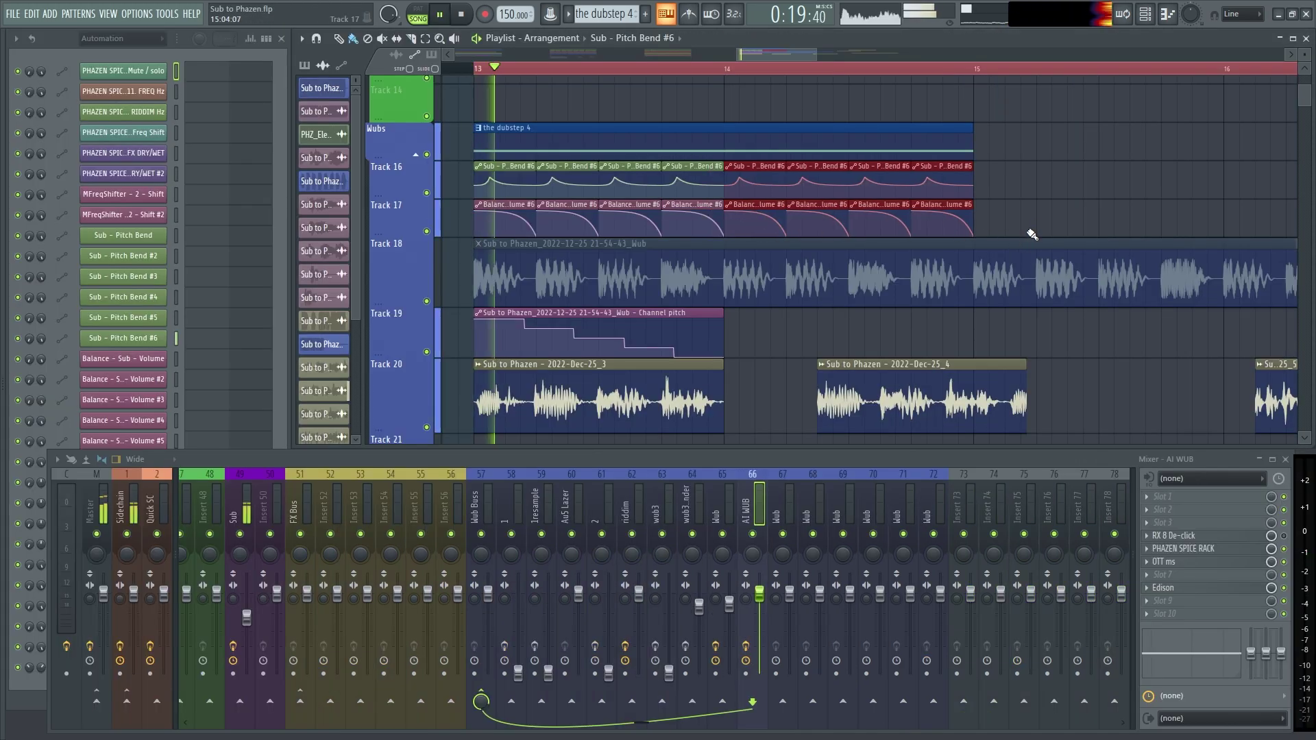
pyautogui.keyDown('ctrl'); pyautogui.click(1043, 181); pyautogui.keyUp('ctrl')
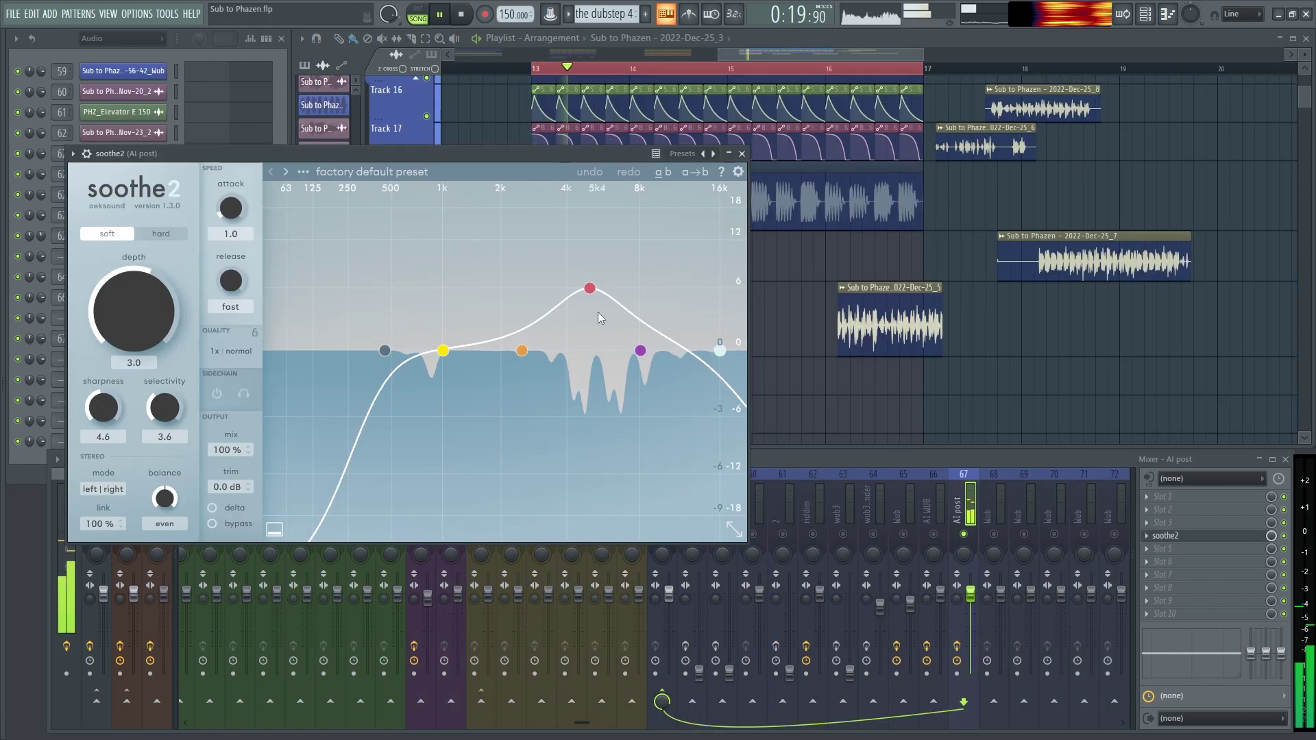
# - Shape soothe2 on AI post: set band 3 to 5.7 kHz with 3.9 dB sensitivity, raise the high cut frequency, and boost the purple band
pyautogui.moveTo(589, 290); pyautogui.dragTo(608, 314)
pyautogui.press('space')
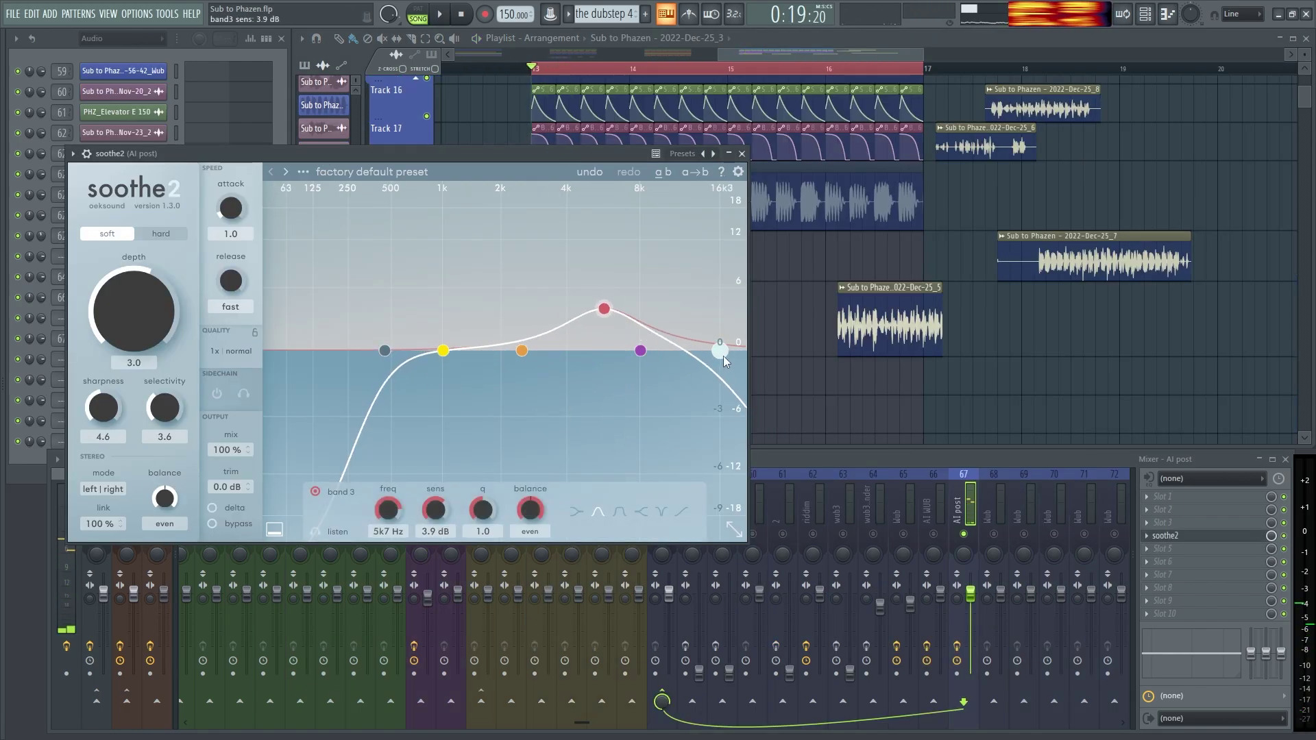
pyautogui.moveTo(720, 352); pyautogui.dragTo(738, 352)
pyautogui.press('space')
pyautogui.moveTo(640, 350); pyautogui.dragTo(588, 306)
pyautogui.scroll(-5, 672, 297)
pyautogui.press('space')
pyautogui.press('space')
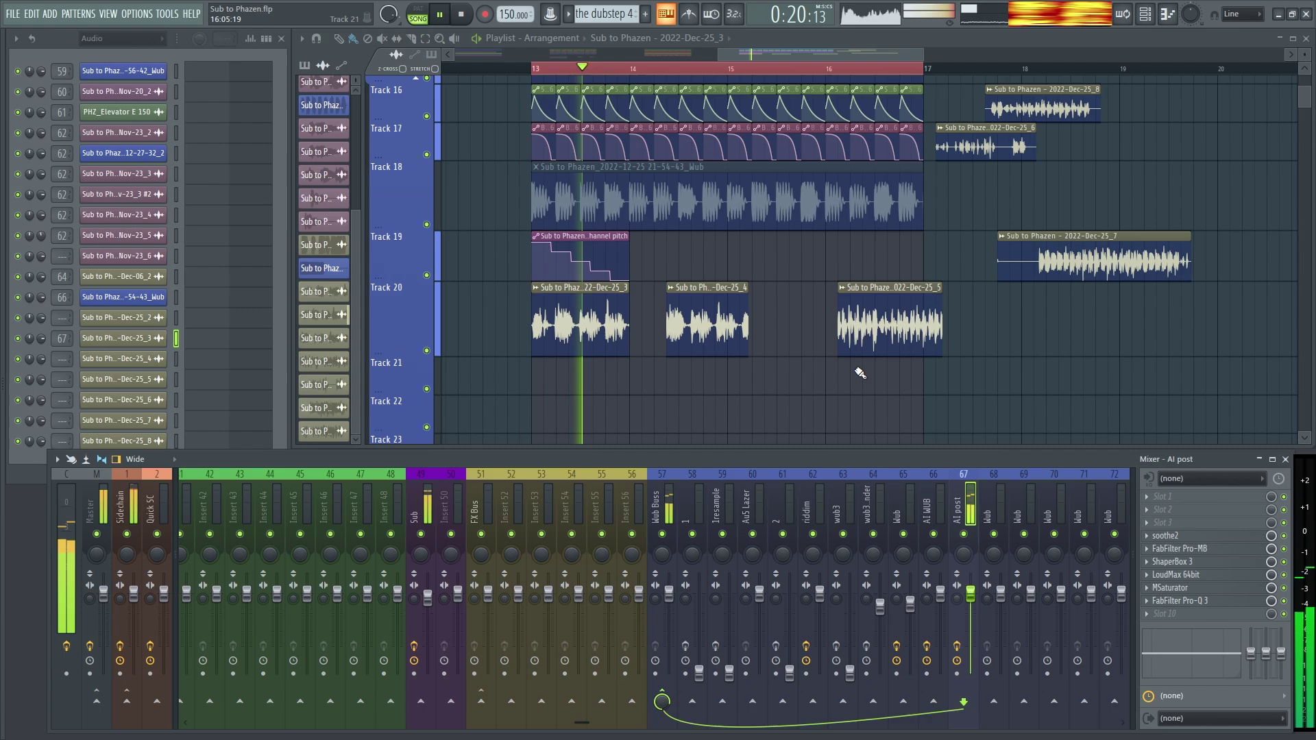
# - Listen to the layered clip arrangement and close the settings of the 2022-Dec-25_5 audio clip
pyautogui.press('space')
pyautogui.press('space')
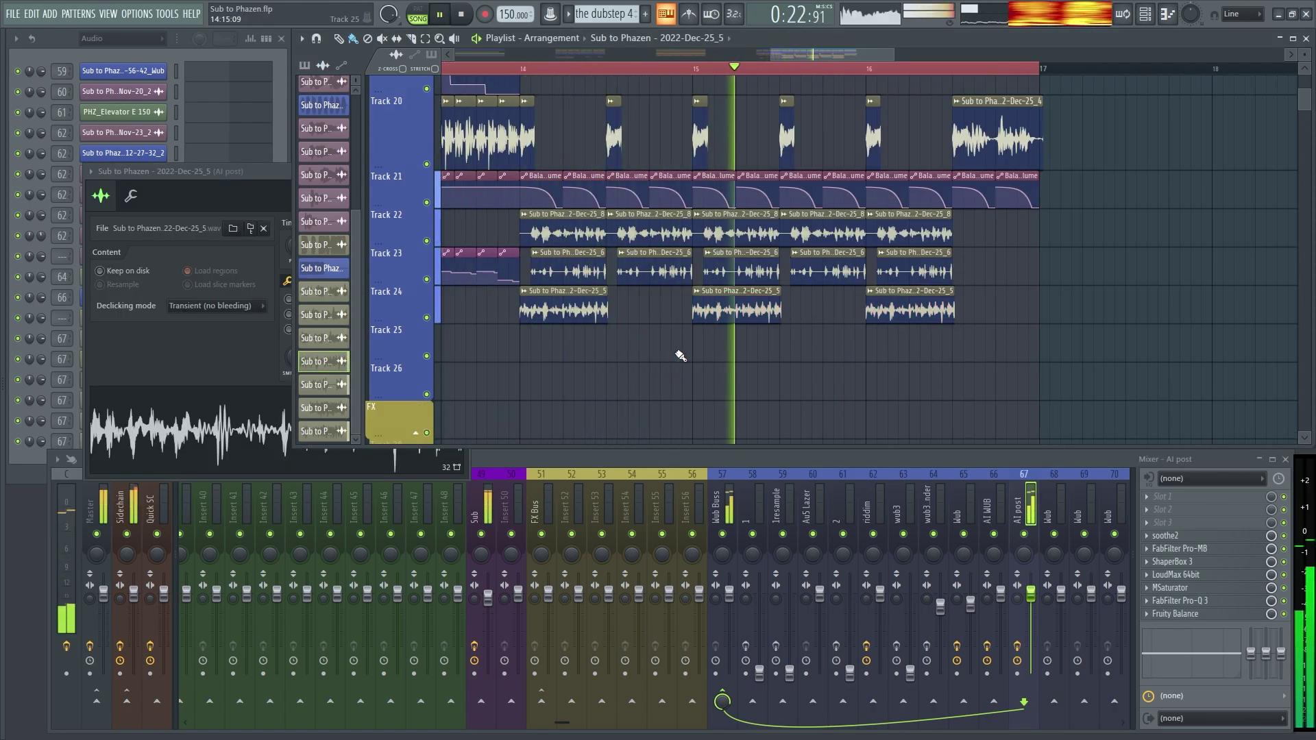
pyautogui.click(256, 173)
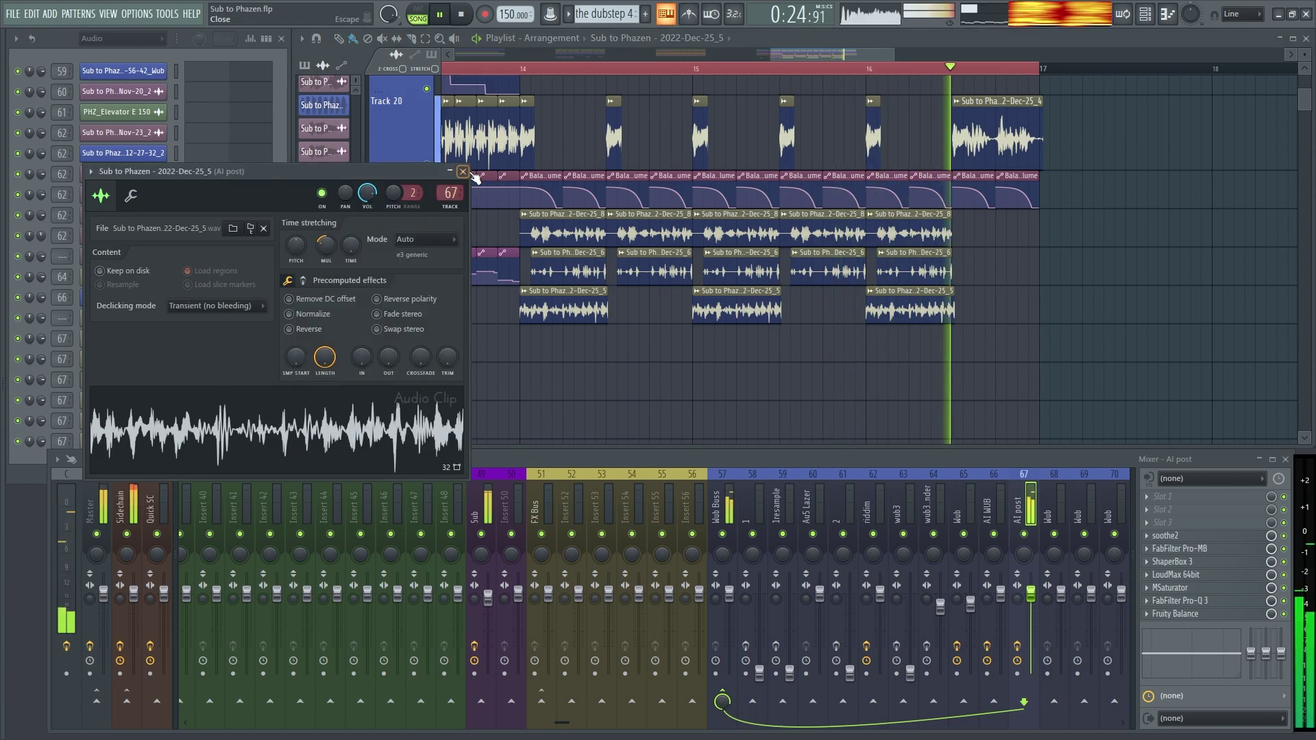
pyautogui.click(463, 171)
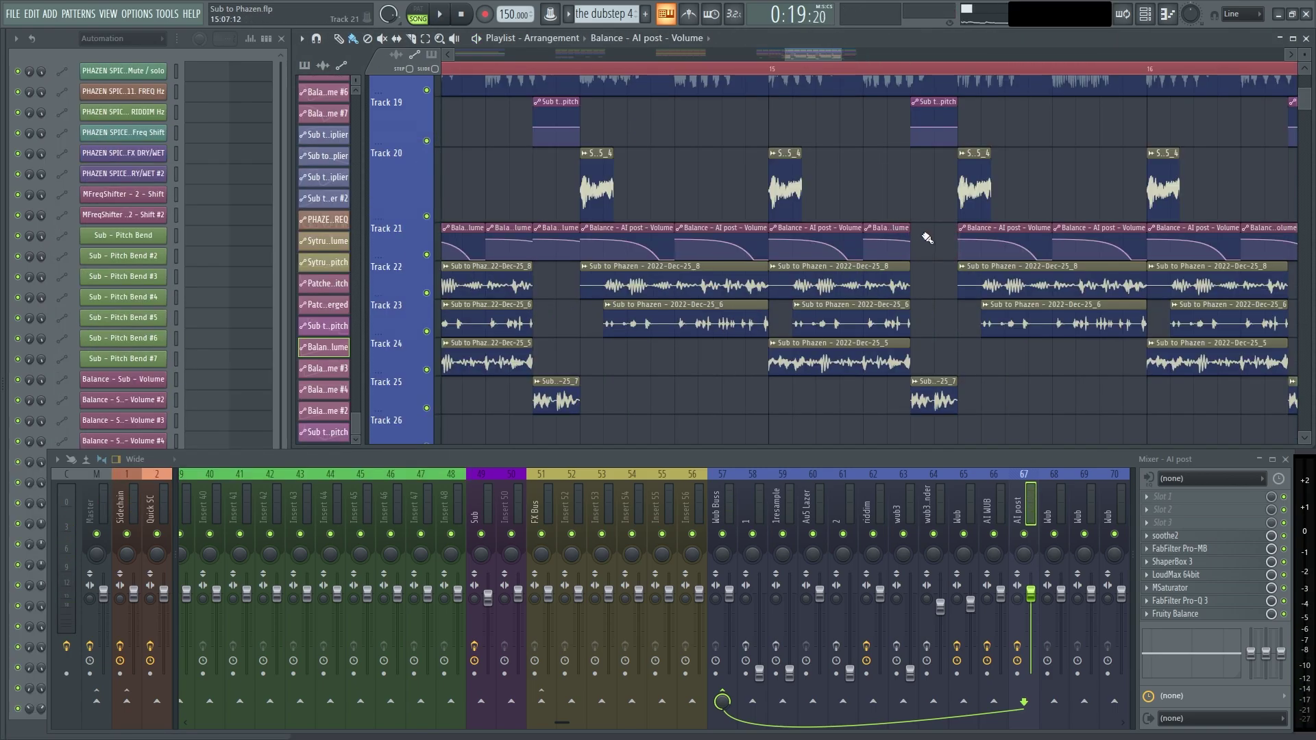
# - Shorten the Track 21 AI post volume automation in bar 16 and fill the gap above the last Track 25 clip with a short volume clip
pyautogui.scroll(-3, 922, 264)
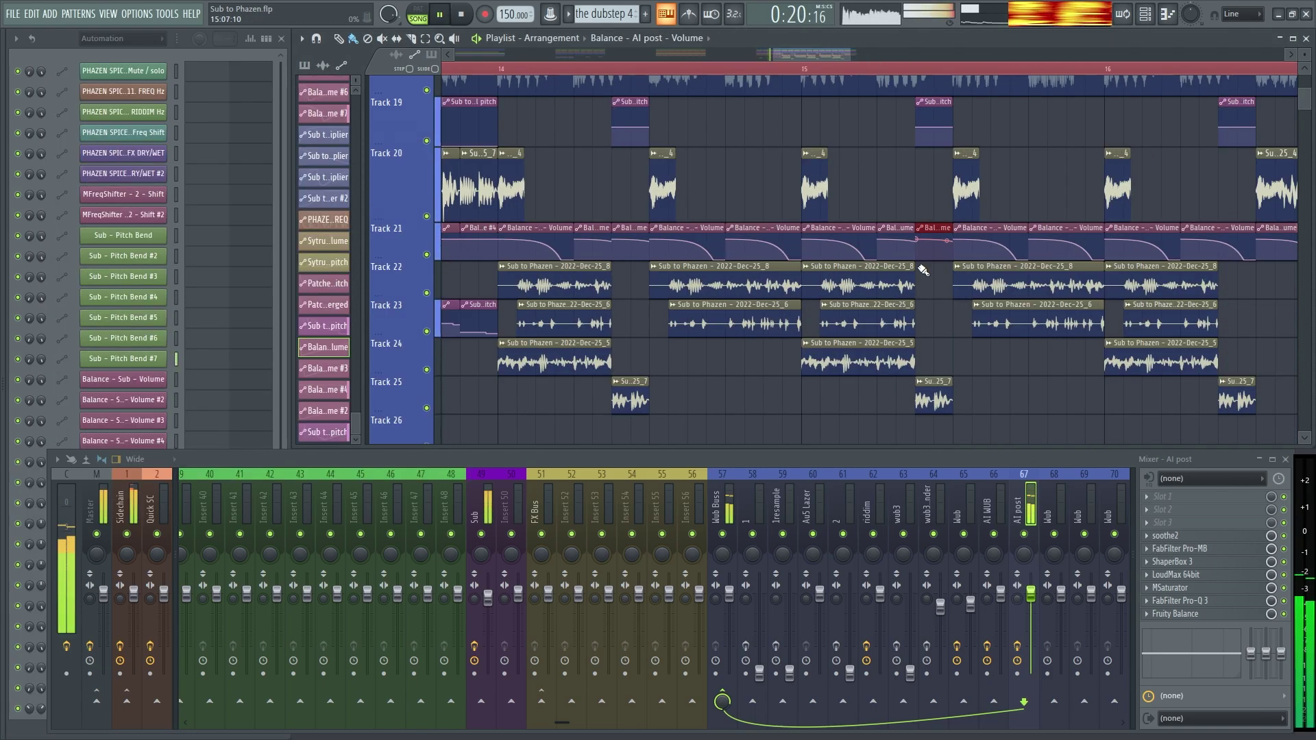
pyautogui.moveTo(948, 206); pyautogui.dragTo(837, 212)
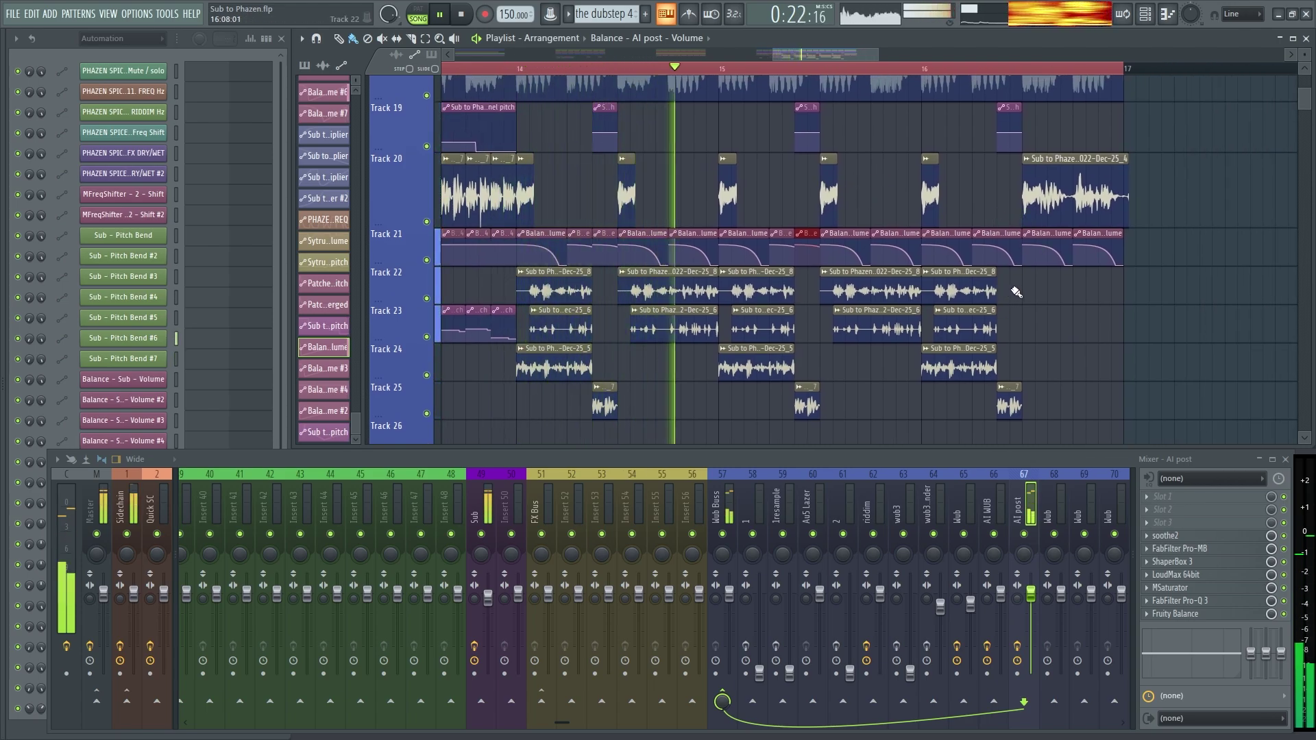
pyautogui.moveTo(1020, 251); pyautogui.dragTo(995, 250)
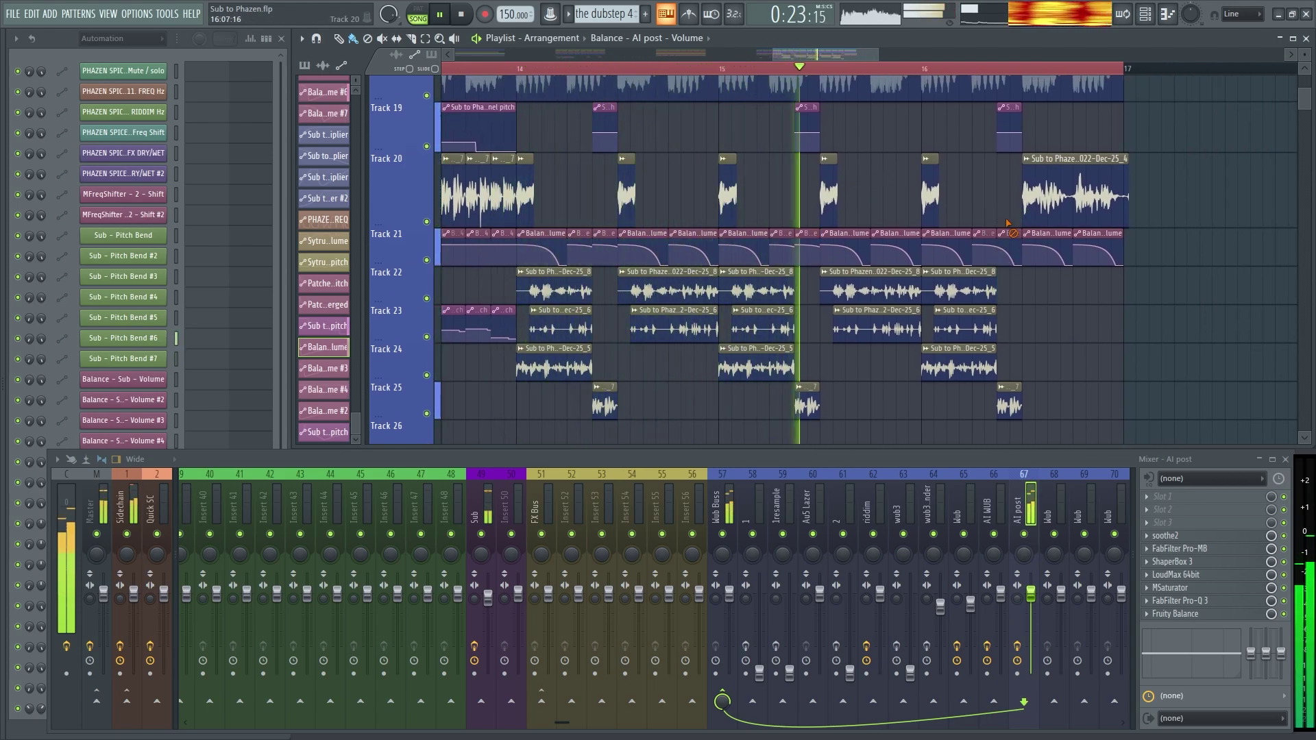
pyautogui.click(801, 235)
pyautogui.click(808, 235)
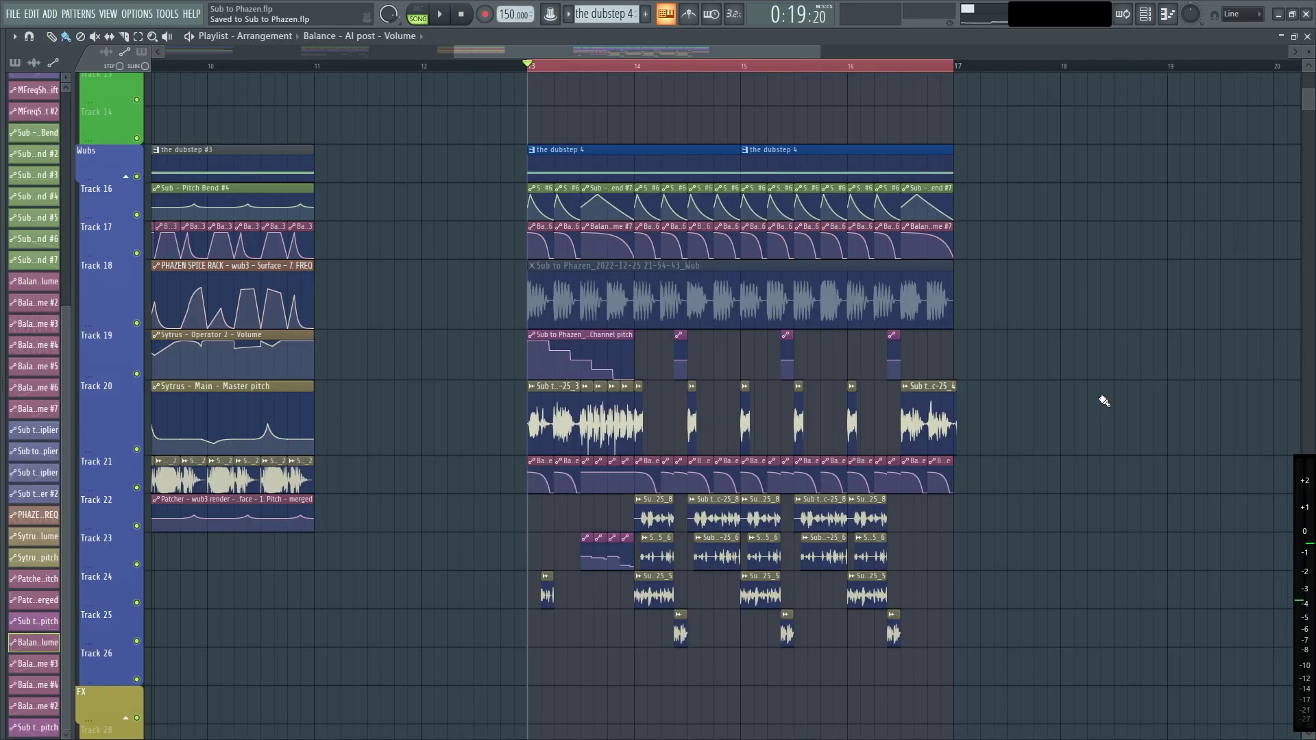
# - Play back the arrangement in bars 13 to 16 and review its clips in the maximized playlist
pyautogui.press('space')
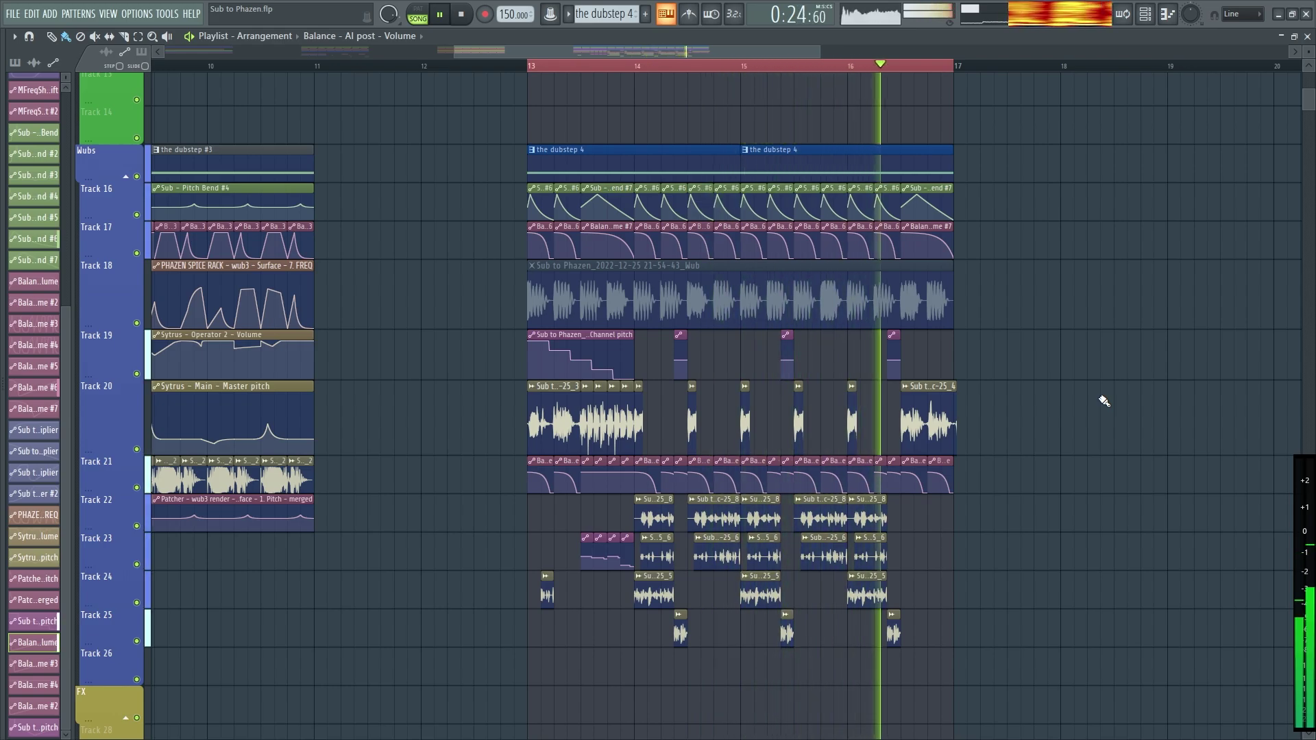
pyautogui.press('space')
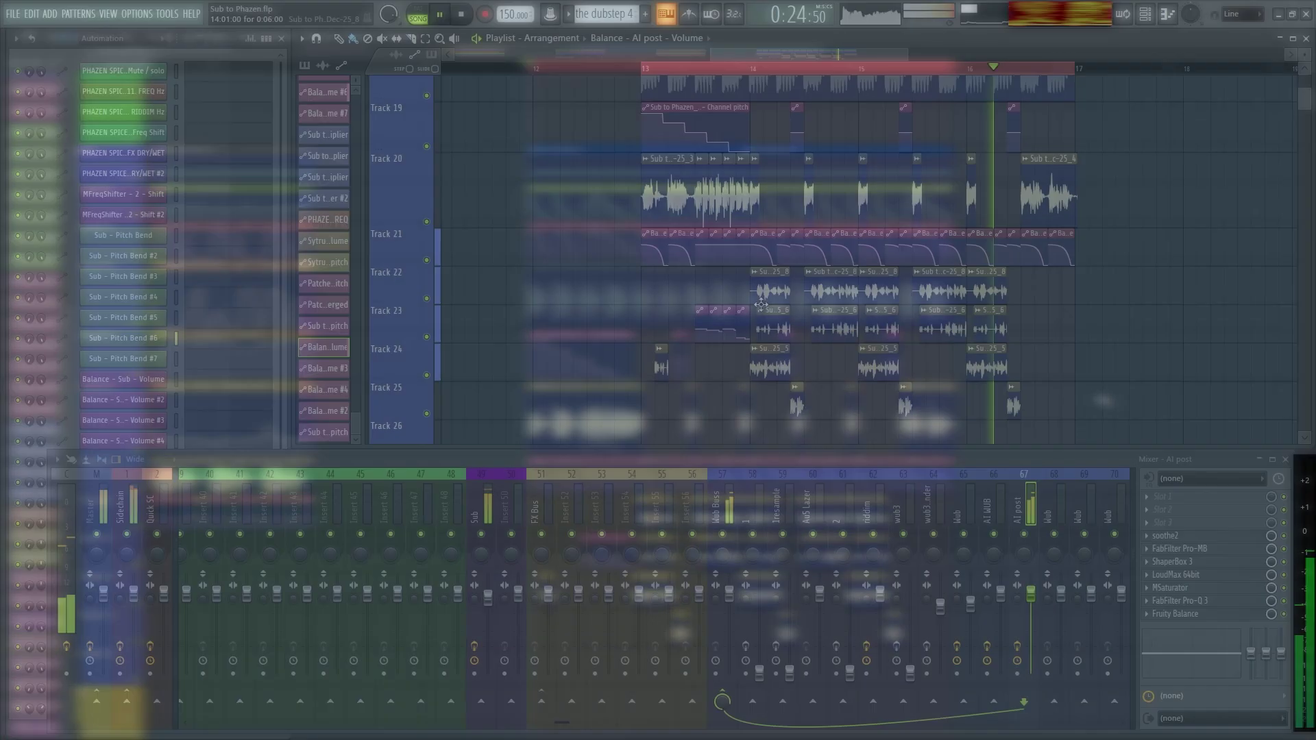
pyautogui.scroll(-2, 957, 354)
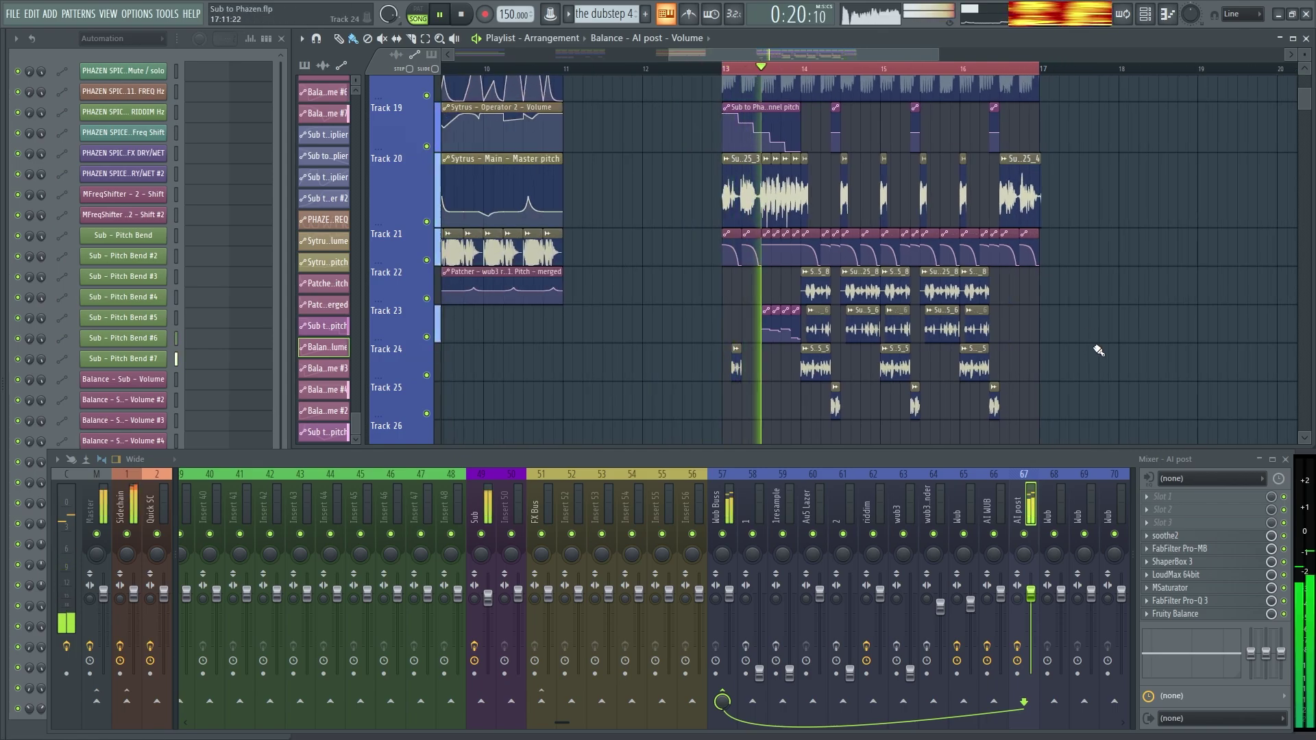
pyautogui.scroll(2, 1083, 220)
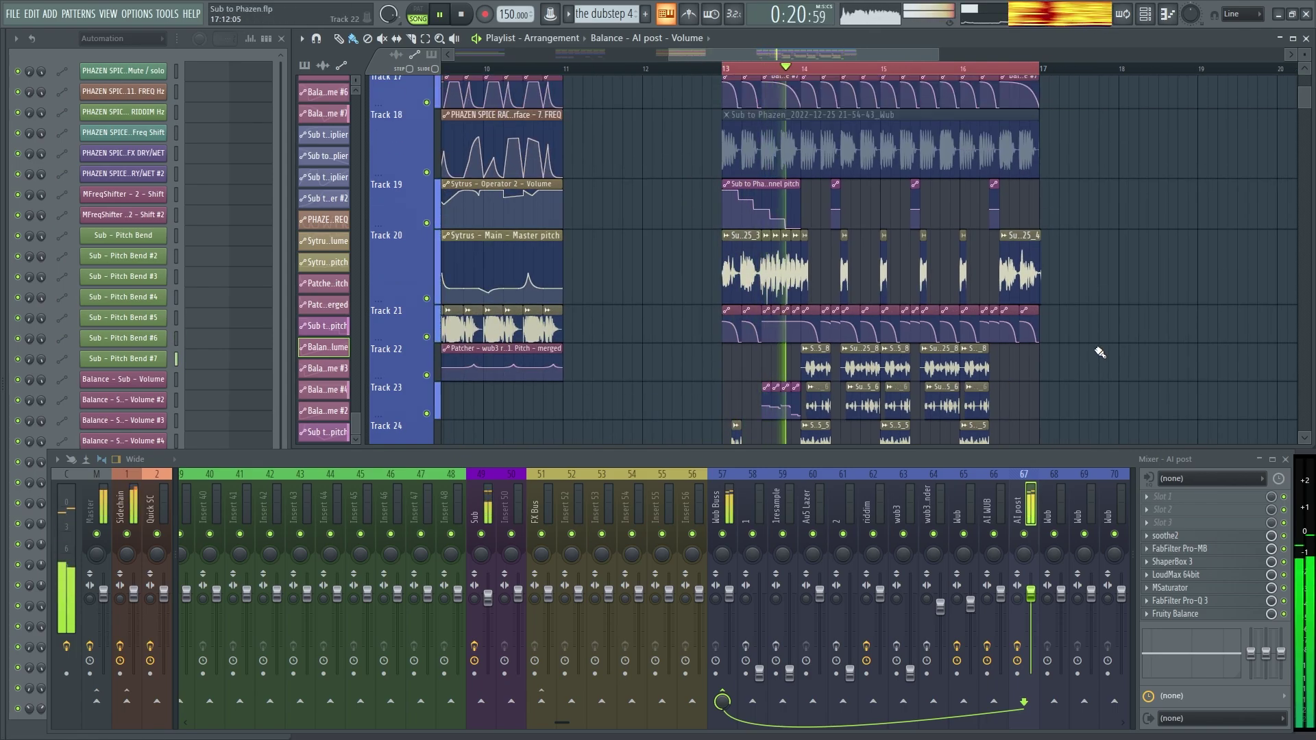
pyautogui.click(1293, 38)
pyautogui.scroll(2, 881, 376)
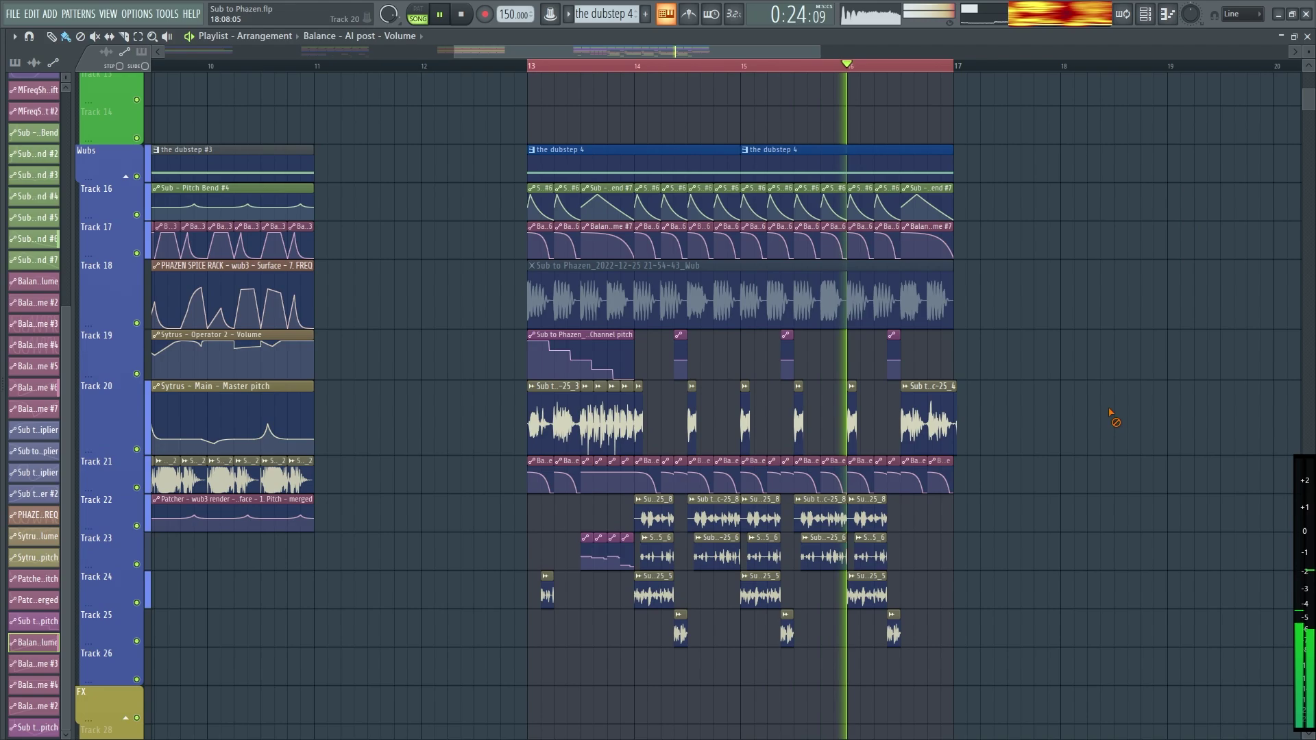
pyautogui.press('space')
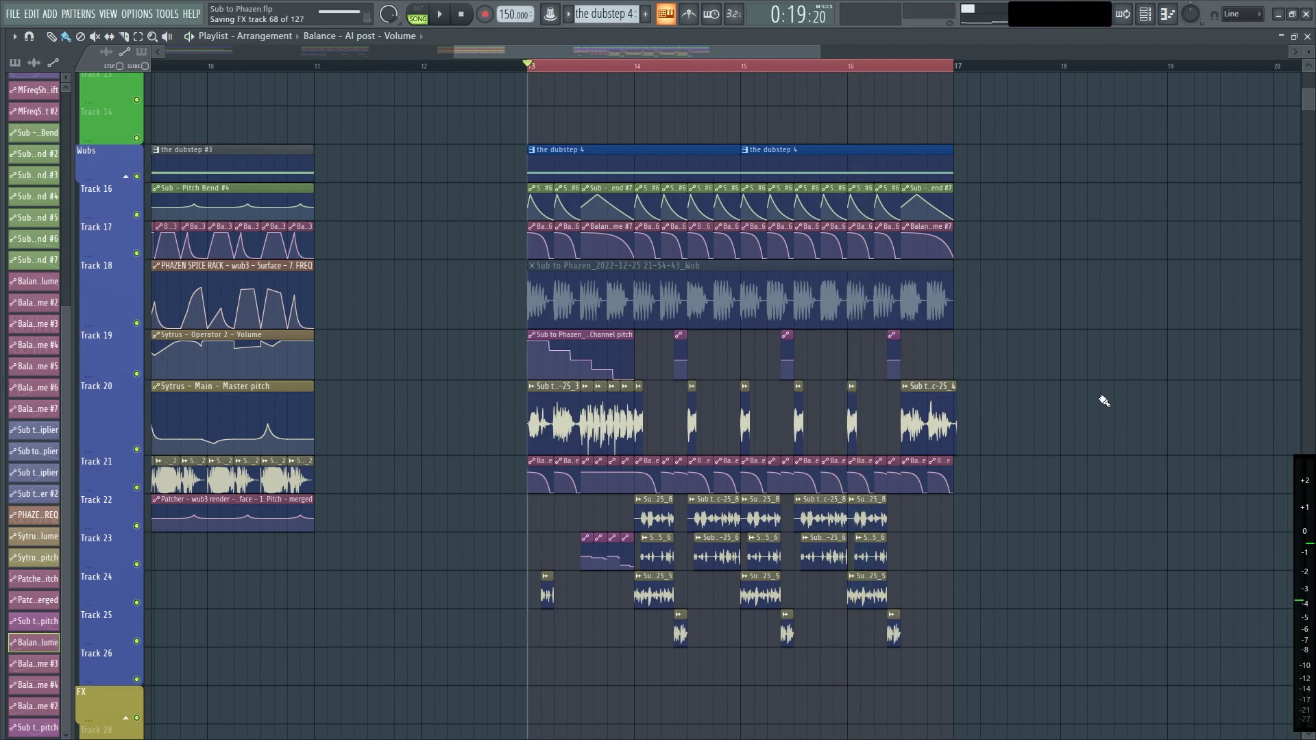
pyautogui.press('space')
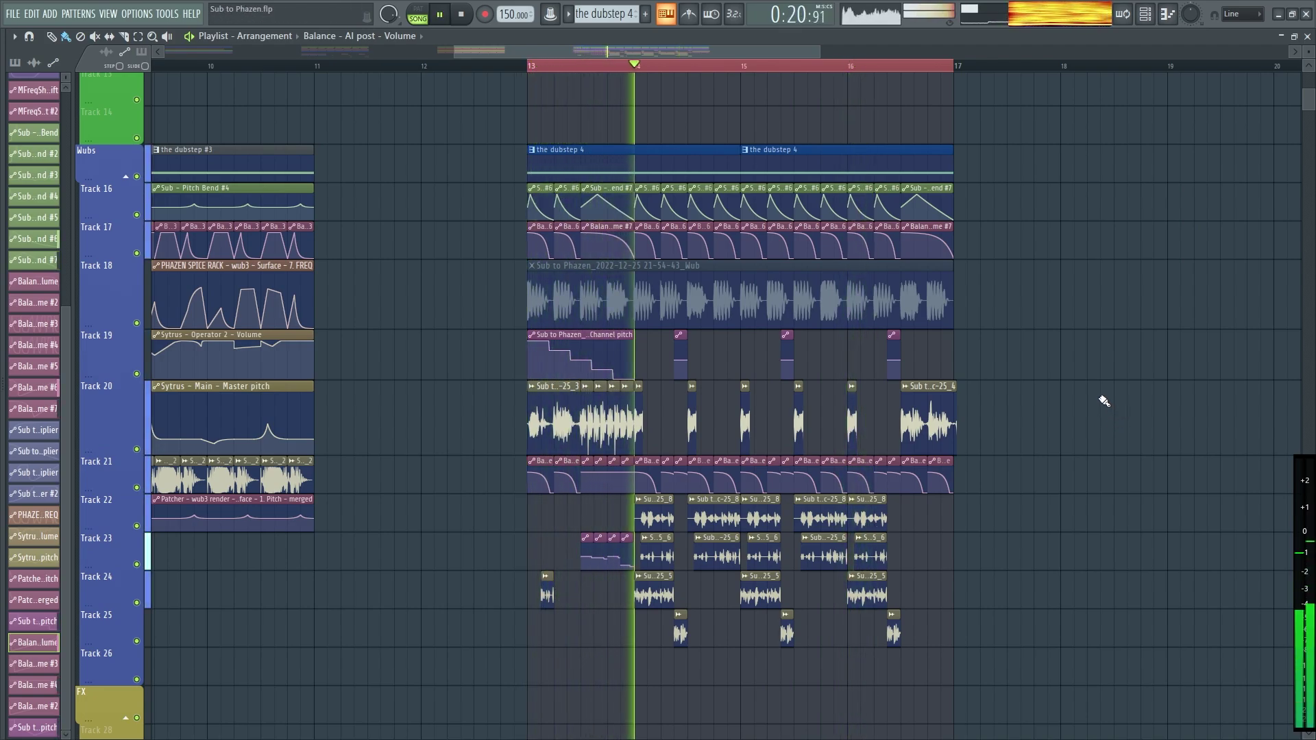